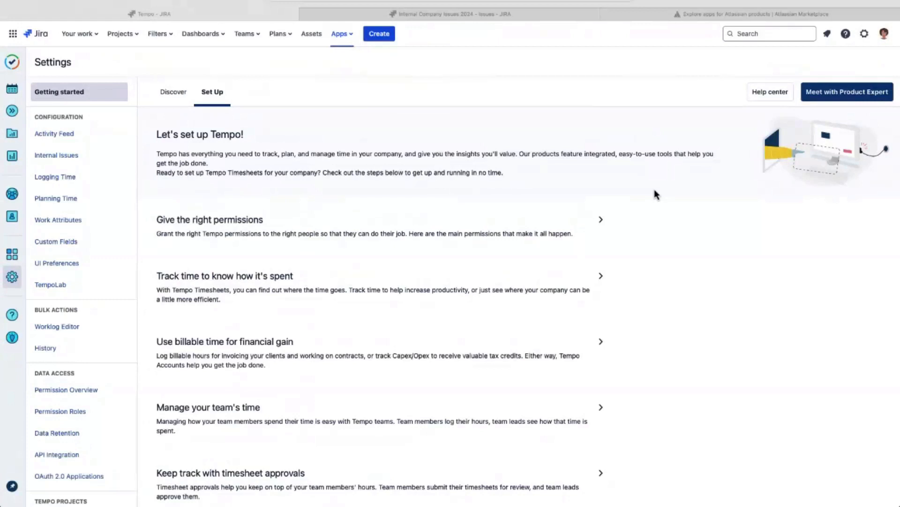
- Switch to the Atlassian Marketplace, filter the apps to Cloud hosting and search for "Tempo"
left_click(653, 20)
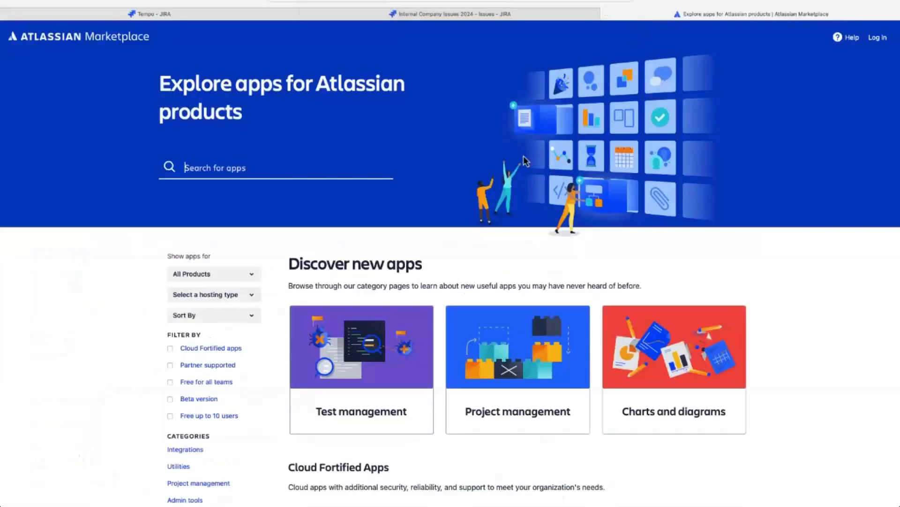
left_click(253, 295)
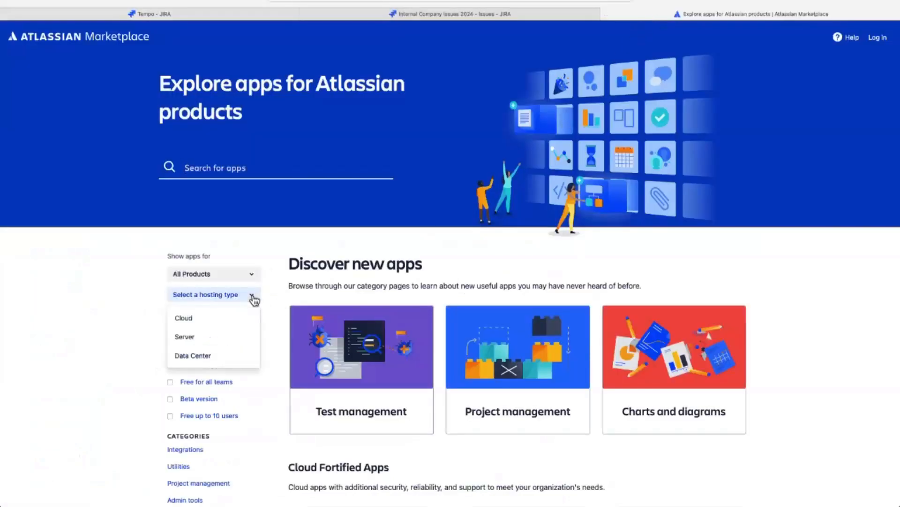
left_click(211, 321)
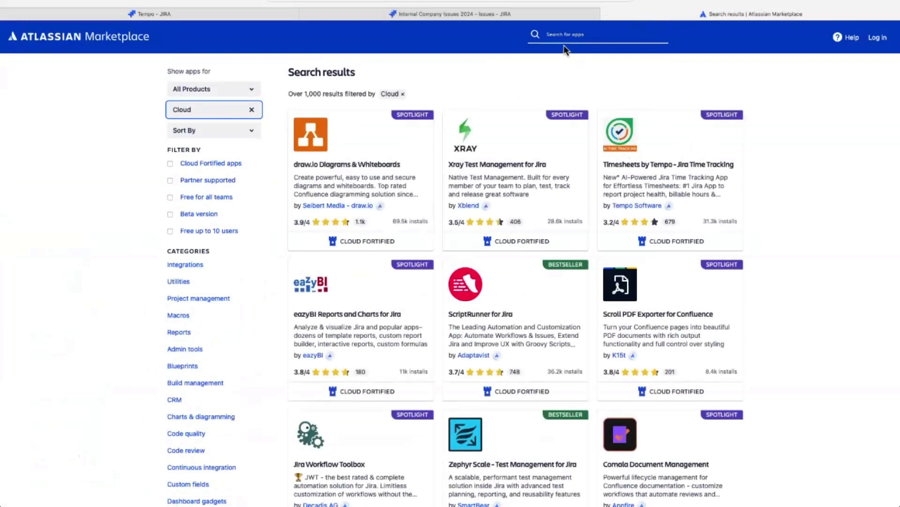
left_click(550, 34)
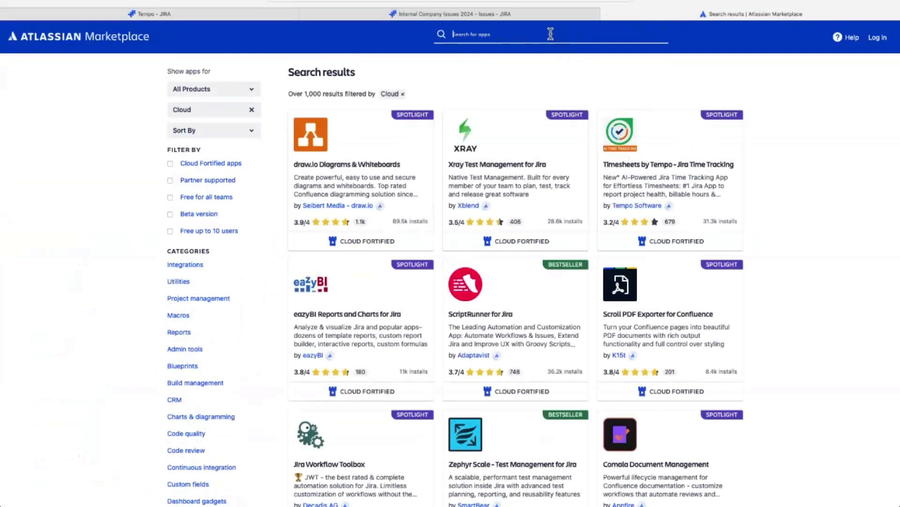
type("Tempo")
key("Return")
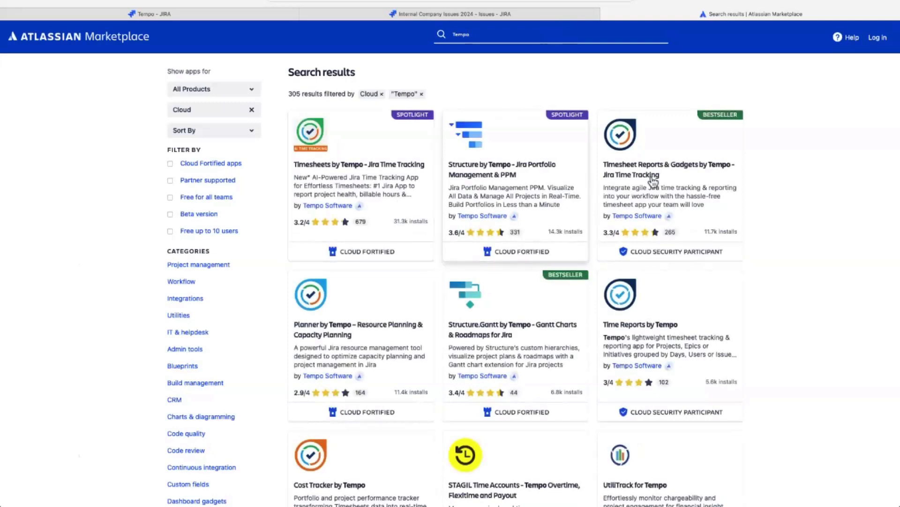
- Open the Timesheets by Tempo - Jira Time Tracking listing from the search results and view its free trial dialog
scroll(793, 322, "down", 7)
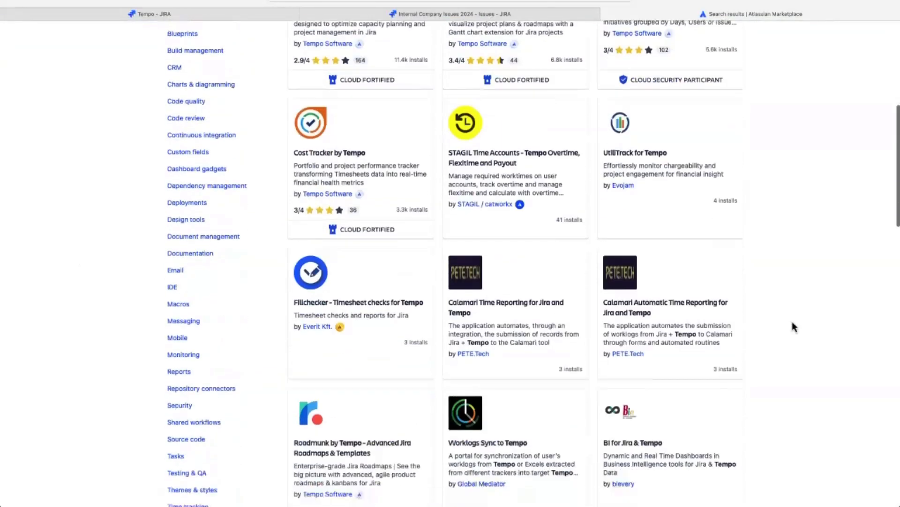
scroll(793, 322, "down", 8)
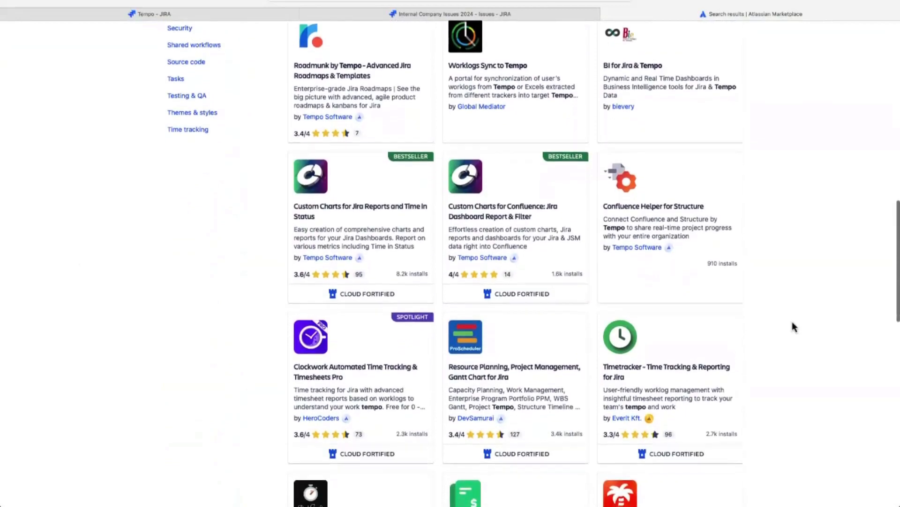
scroll(793, 322, "up", 15)
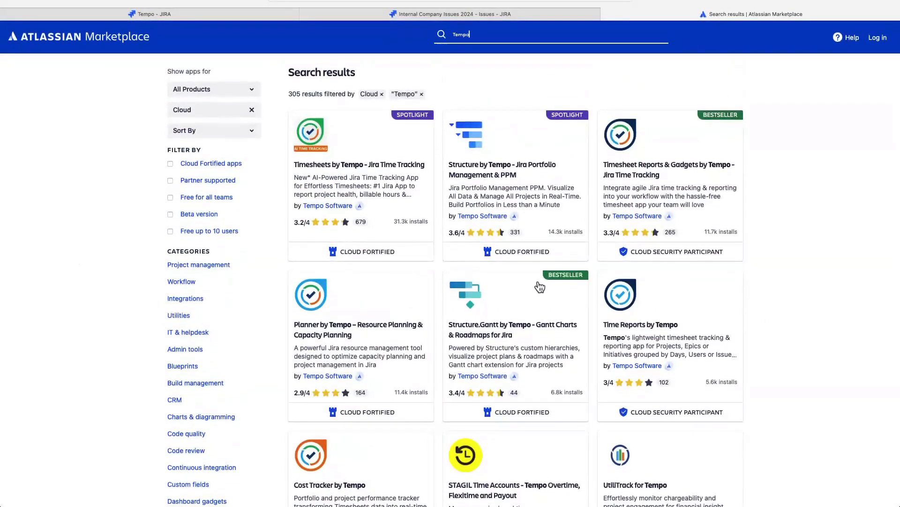
left_click(381, 188)
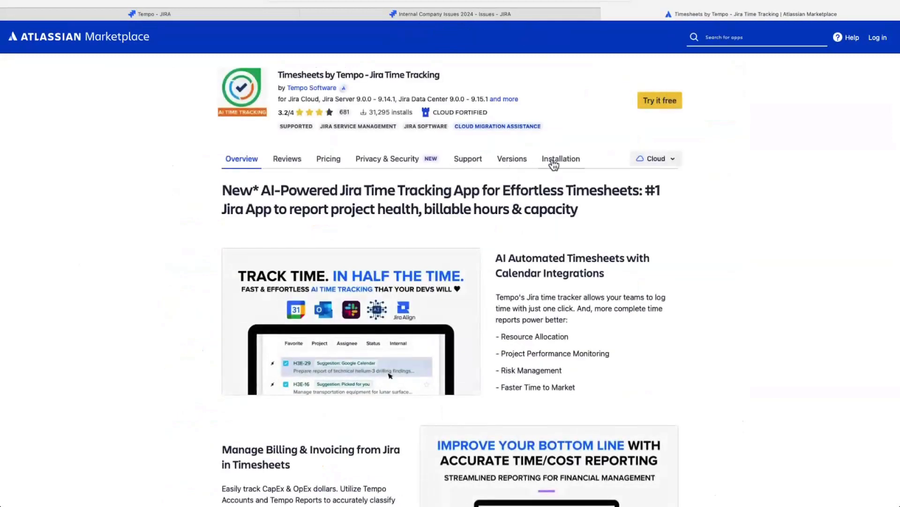
left_click(659, 101)
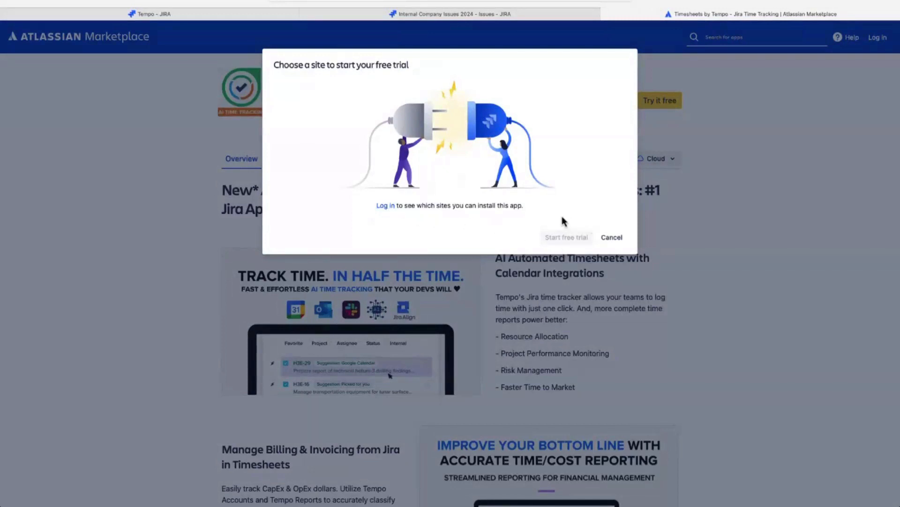
key("Escape")
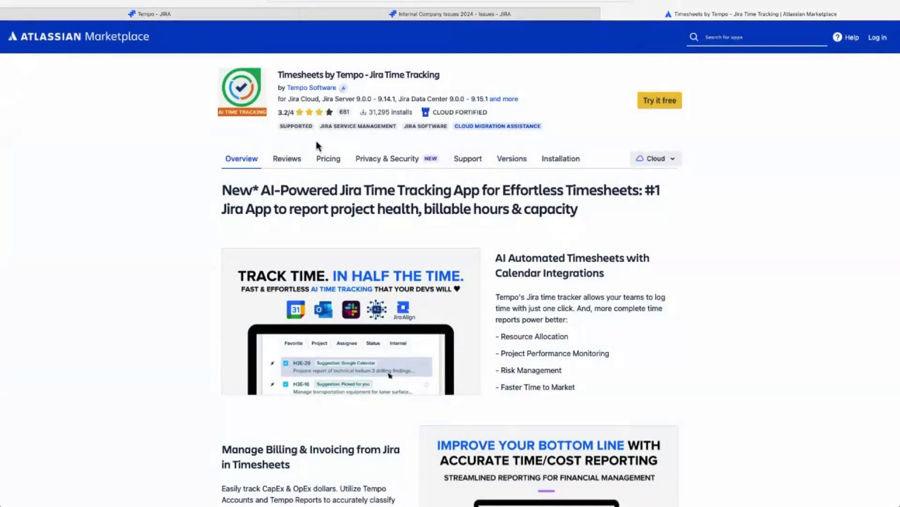
- Return to the Tempo settings in Jira and open the Global permissions management page from the Permission Overview
left_click(194, 18)
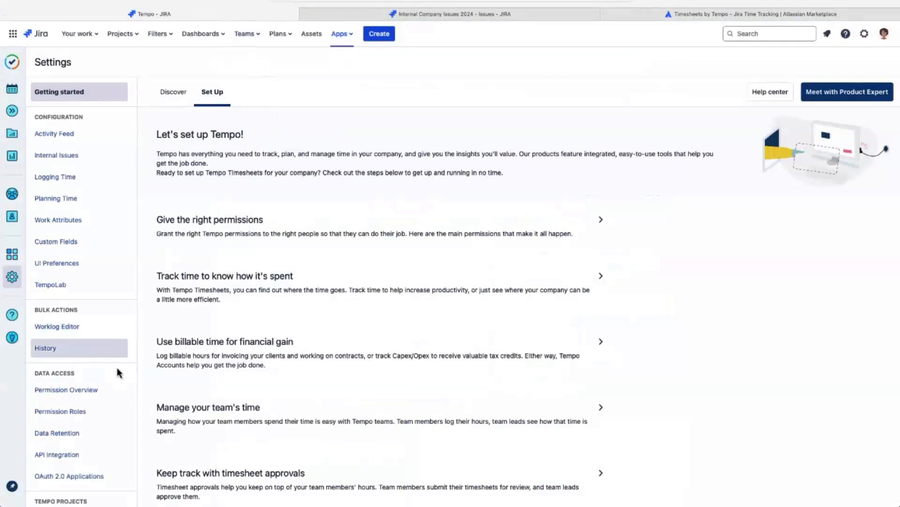
left_click(109, 391)
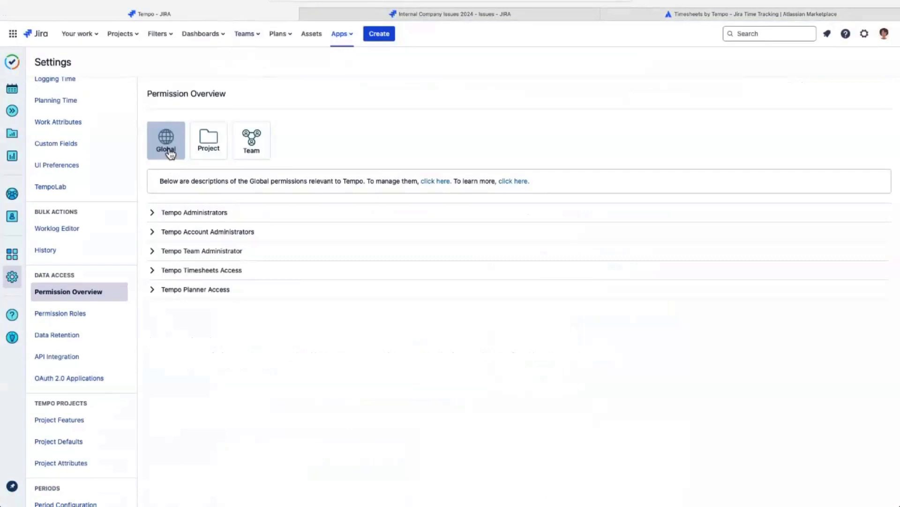
left_click(865, 36)
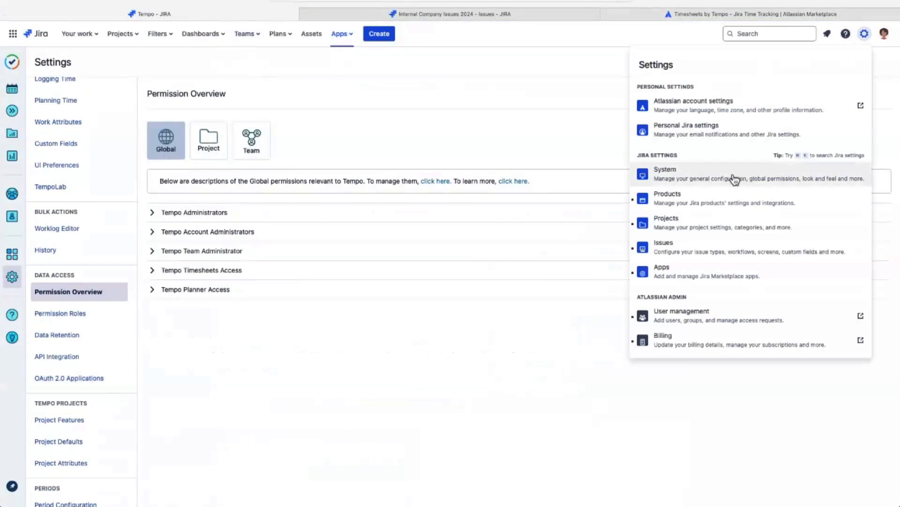
left_click(597, 149)
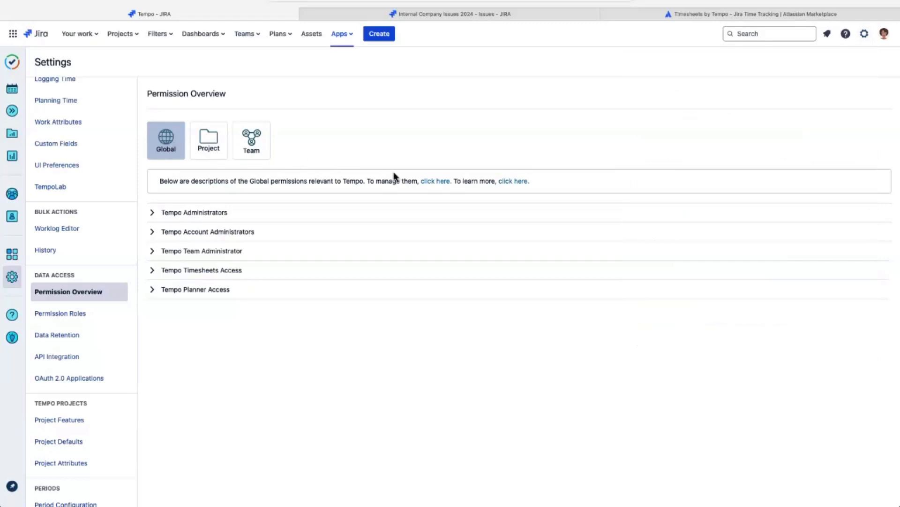
left_click(435, 182)
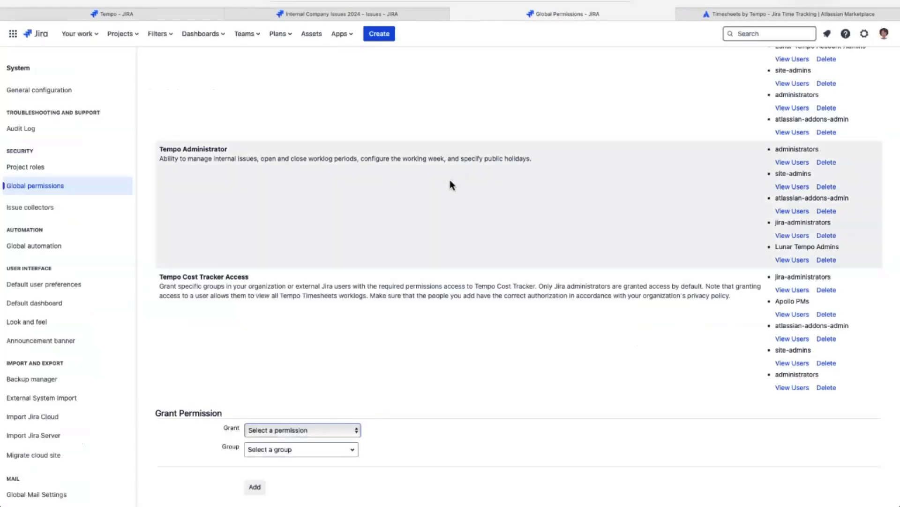
- Examine which groups hold the Tempo global permissions, including Timesheets Access, Planner Access and the Team, Account and Tempo Administrator permissions
scroll(450, 184, "up", 3)
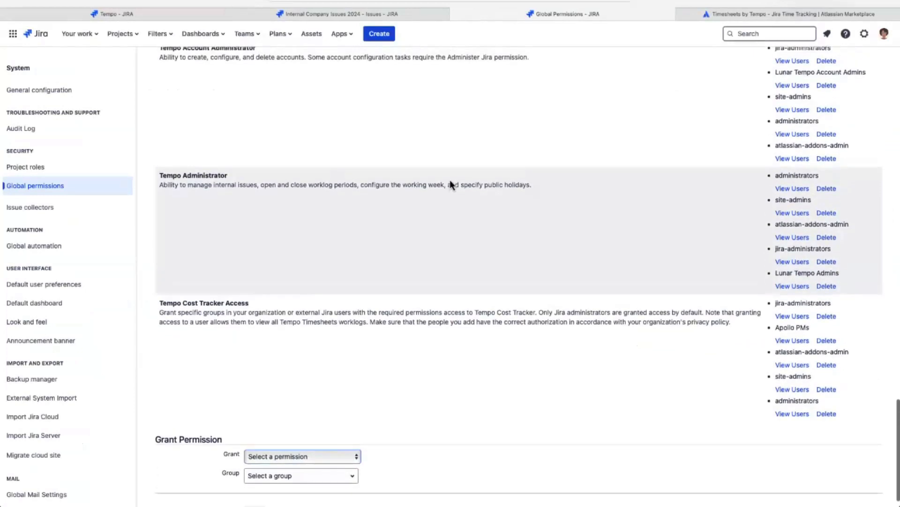
scroll(450, 182, "up", 10)
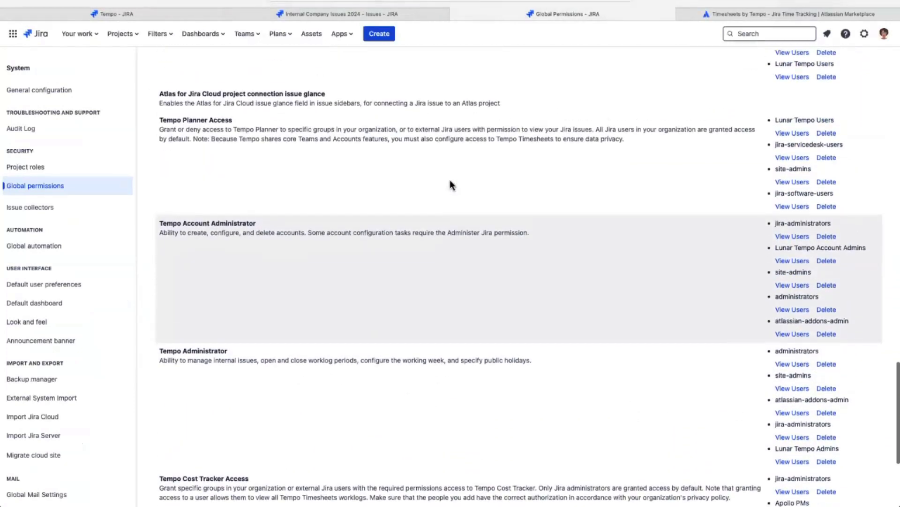
scroll(450, 182, "up", 14)
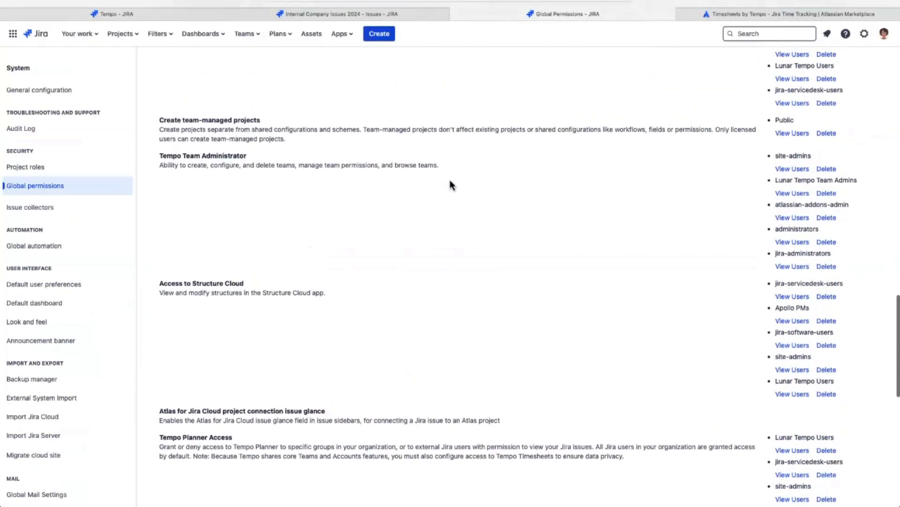
scroll(450, 181, "up", 1)
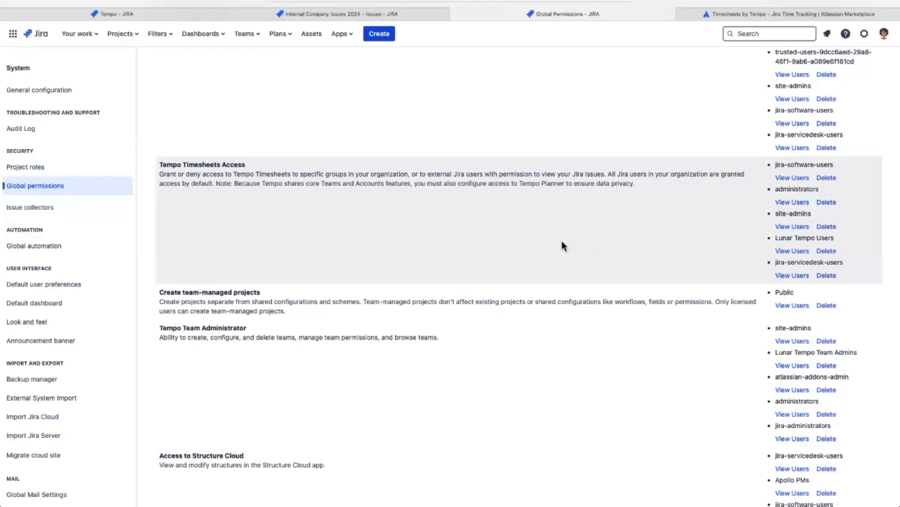
scroll(507, 235, "down", 5)
scroll(508, 241, "down", 15)
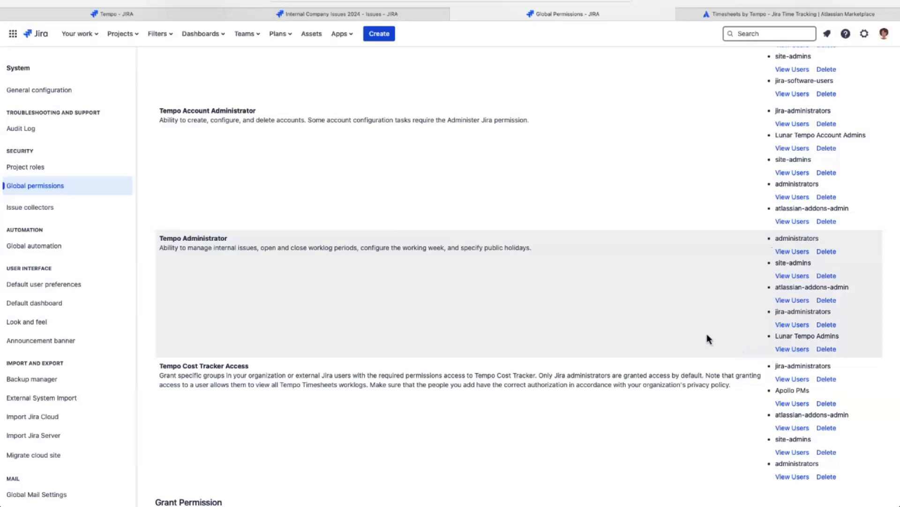
scroll(698, 339, "down", 1)
scroll(698, 339, "up", 4)
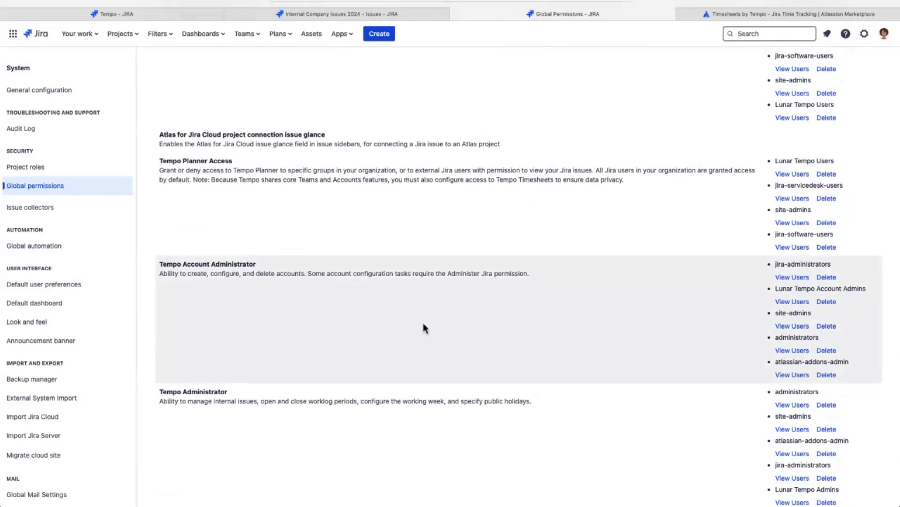
scroll(424, 325, "up", 7)
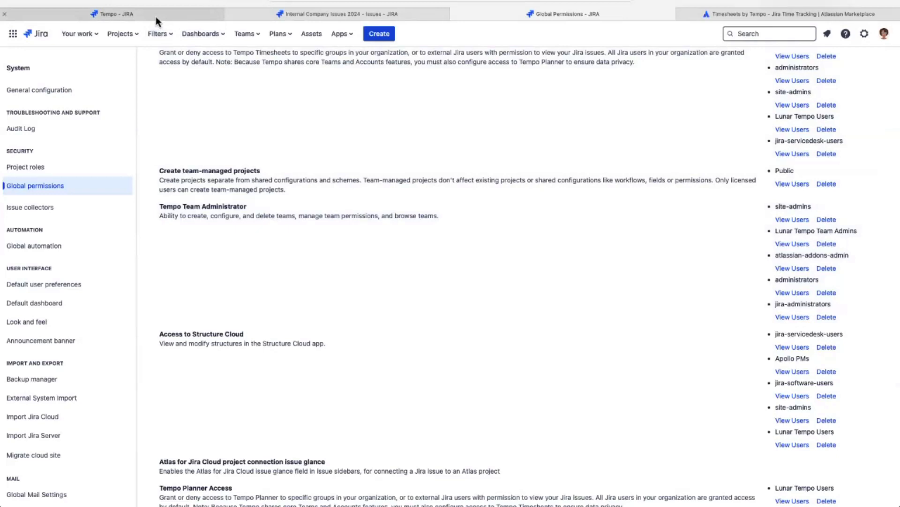
- Go from the Project category of Tempo's Permission Overview to the permission schemes and open the Default Permission Scheme
left_click(156, 16)
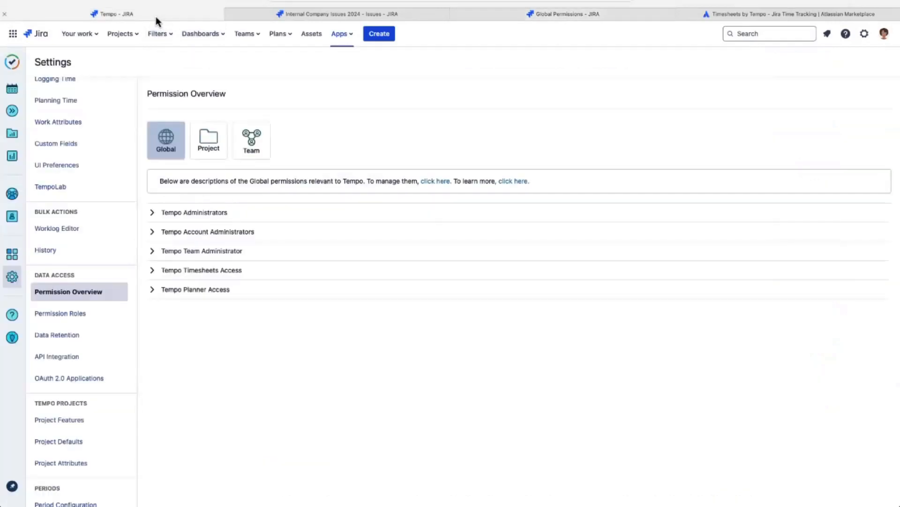
left_click(212, 140)
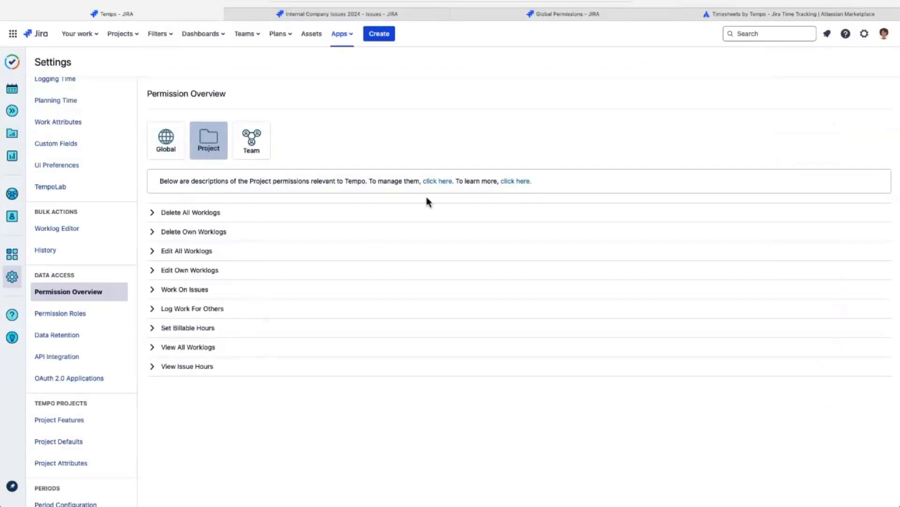
left_click(438, 182)
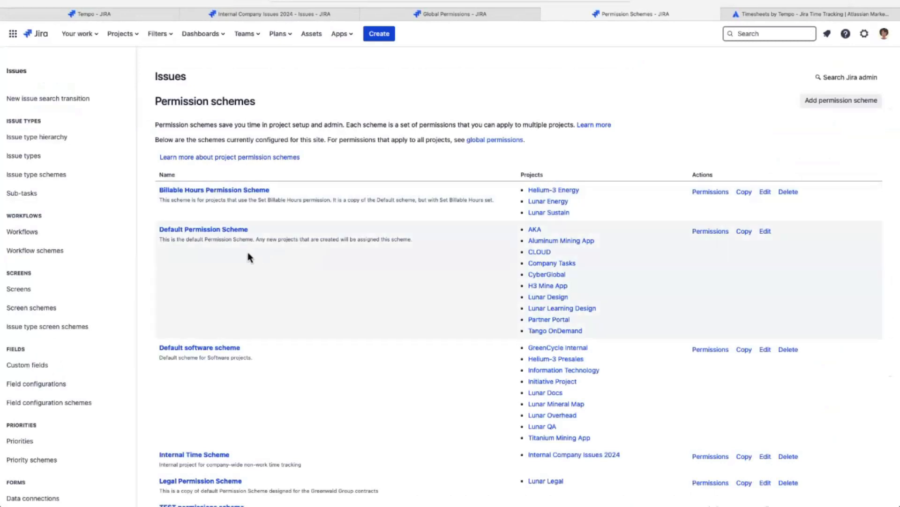
left_click(224, 232)
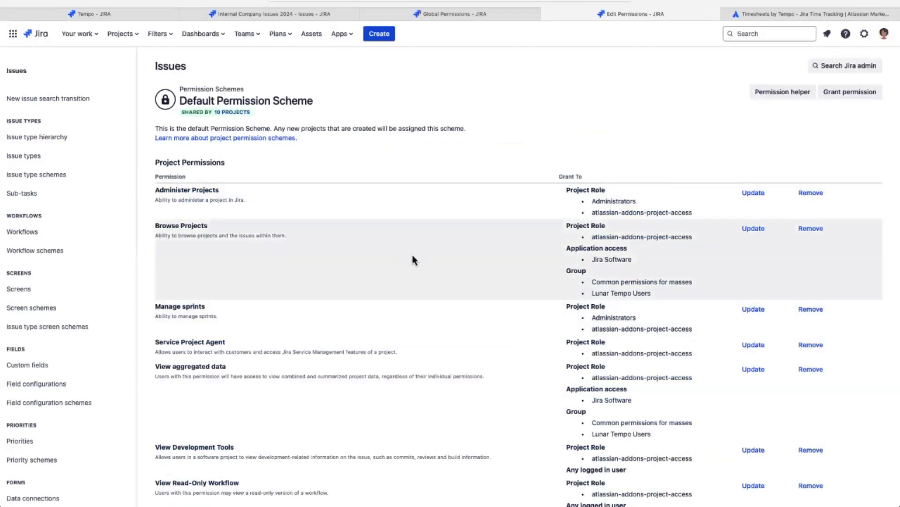
- Review who is granted each of the Time Tracking Permissions in the Default Permission Scheme
scroll(430, 368, "down", 20)
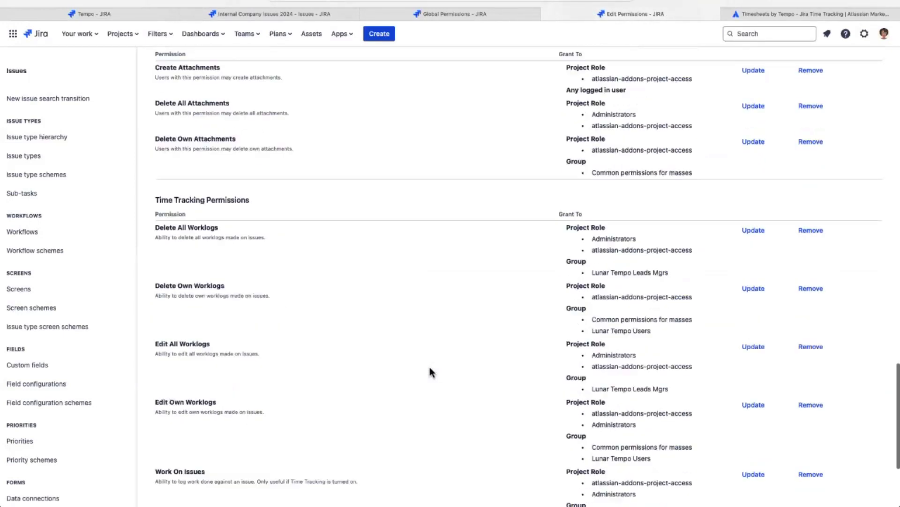
scroll(430, 367, "down", 4)
scroll(446, 308, "up", 1)
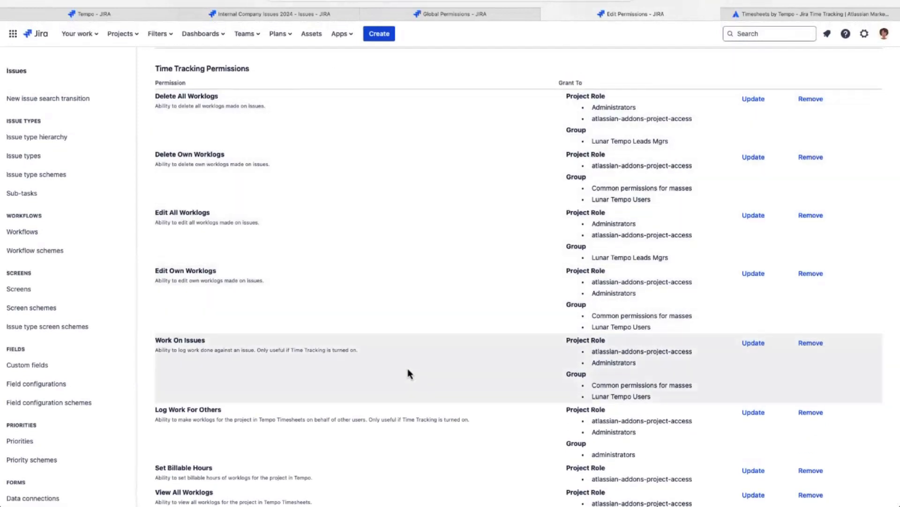
scroll(408, 373, "down", 2)
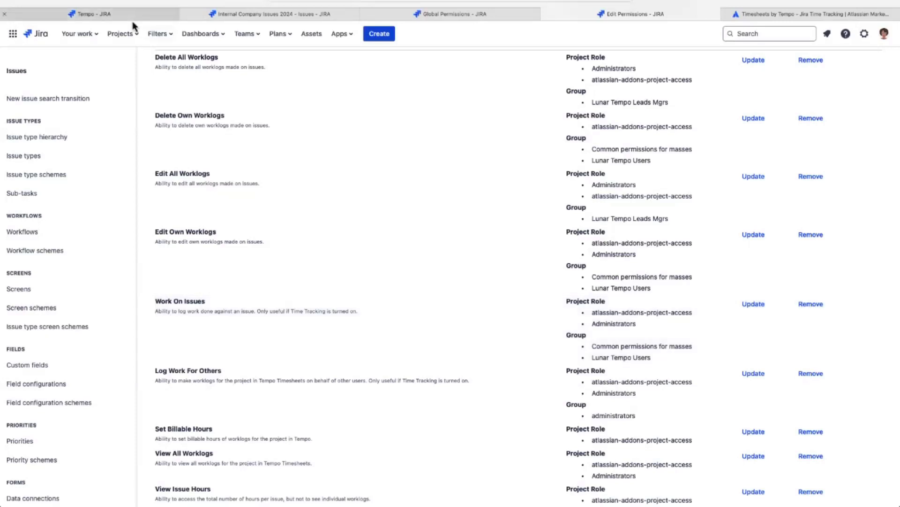
- Open the Workload page in the Tempo staff settings and view the actions available for the Tempo Default Workload Scheme
left_click(130, 17)
scroll(86, 342, "down", 4)
scroll(87, 343, "down", 3)
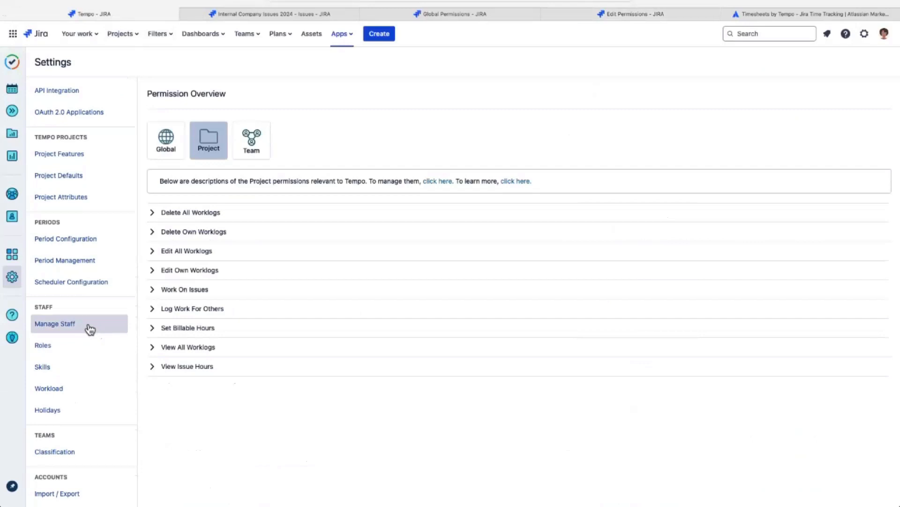
left_click(84, 389)
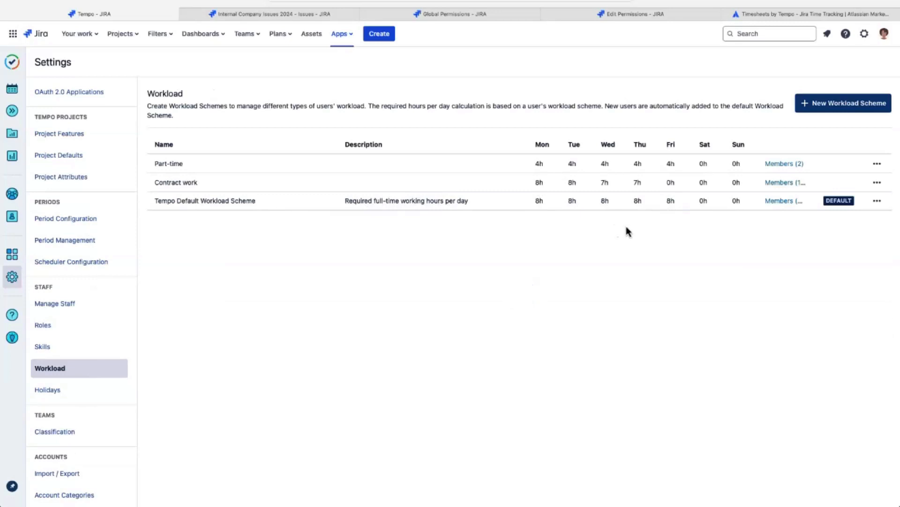
left_click(876, 200)
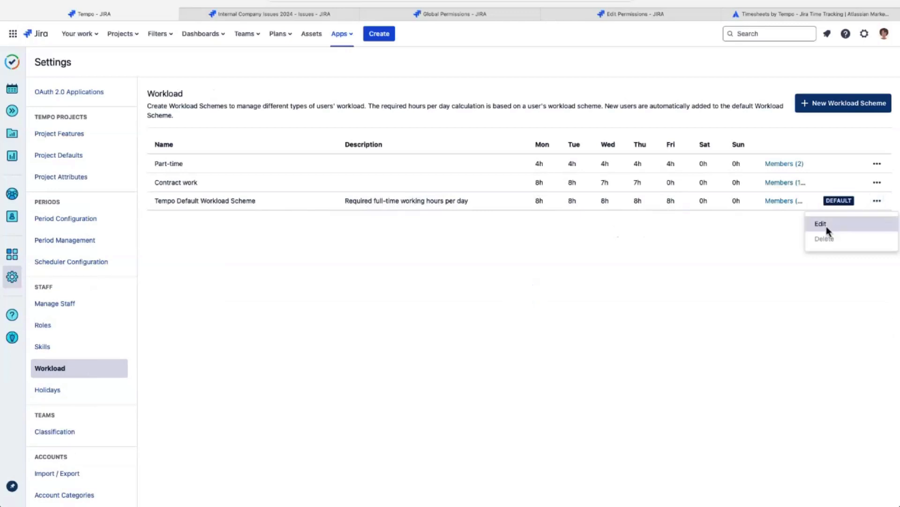
left_click(787, 233)
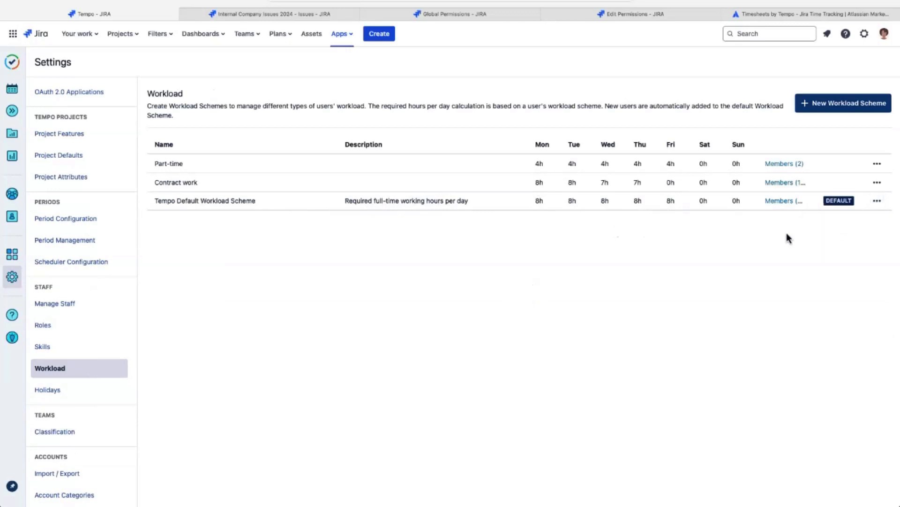
- Open the form for a new workload scheme to view its name, description and daily hours fields, and cancel it
left_click(832, 109)
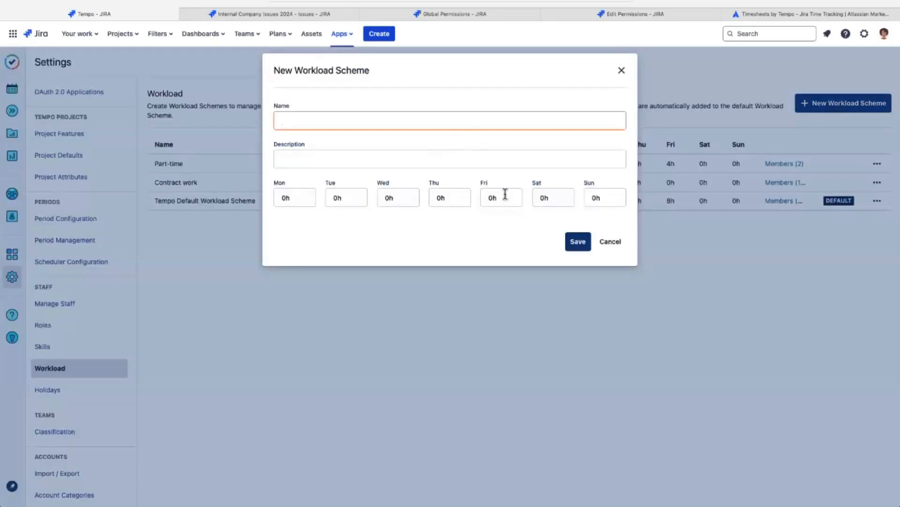
left_click(611, 243)
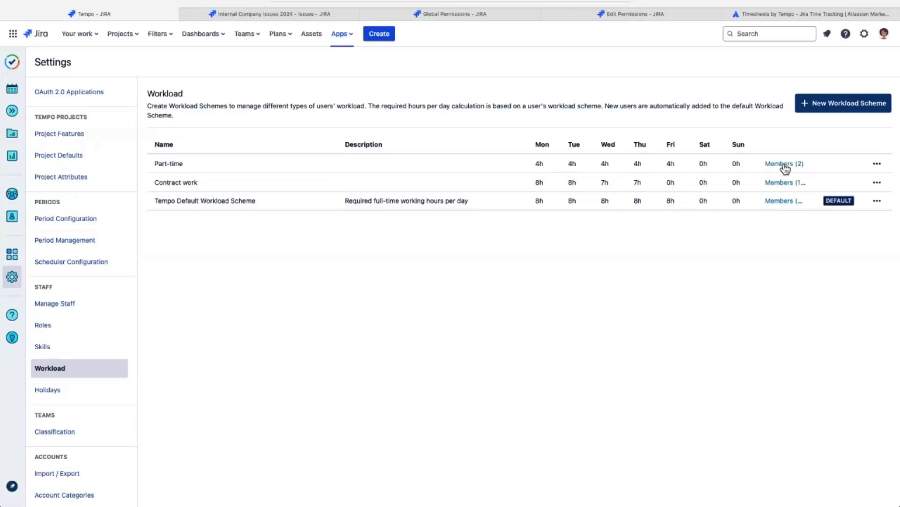
- Open the Tempo Default Workload Scheme's members, clear the workload scheme filter, and move the first listed staff member to the Part-time scheme
left_click(781, 203)
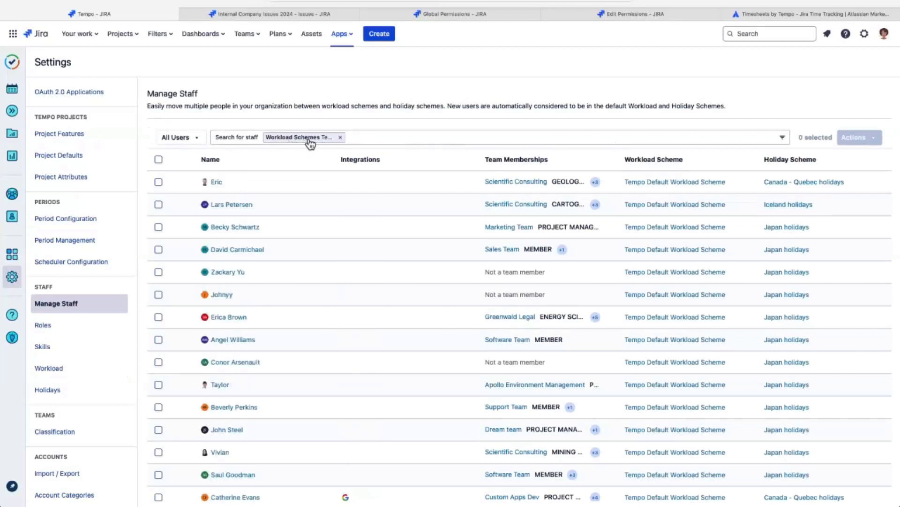
left_click(341, 137)
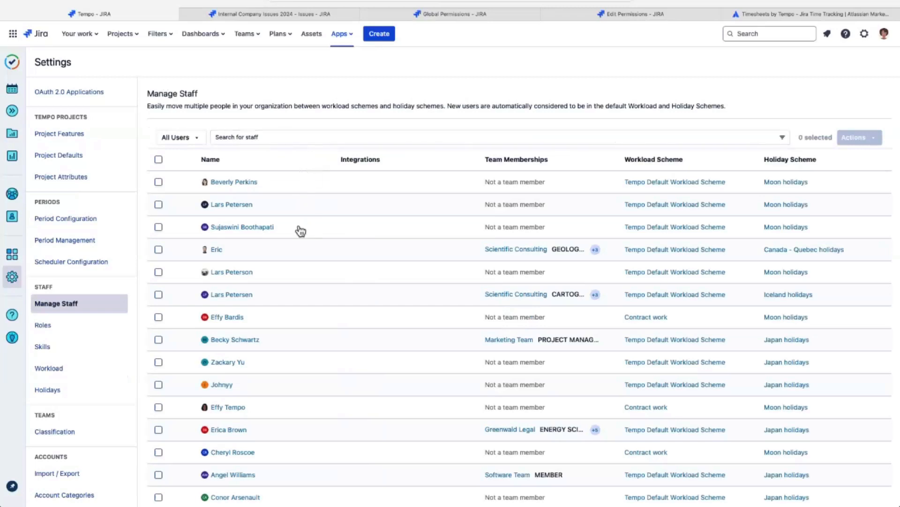
left_click(159, 182)
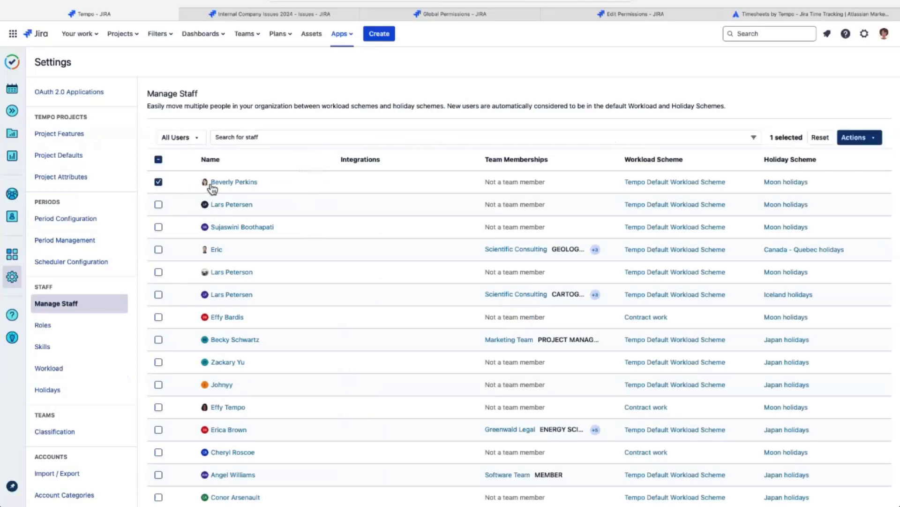
left_click(645, 186)
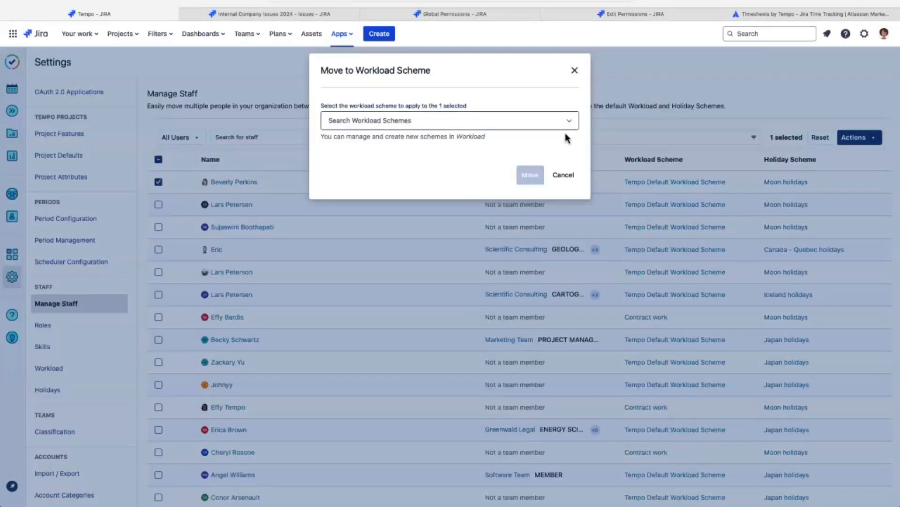
left_click(570, 120)
left_click(443, 159)
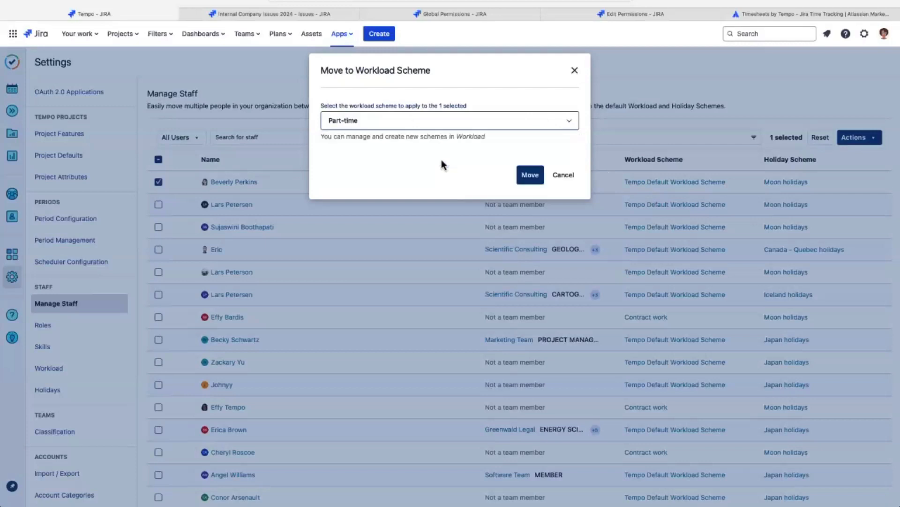
left_click(528, 176)
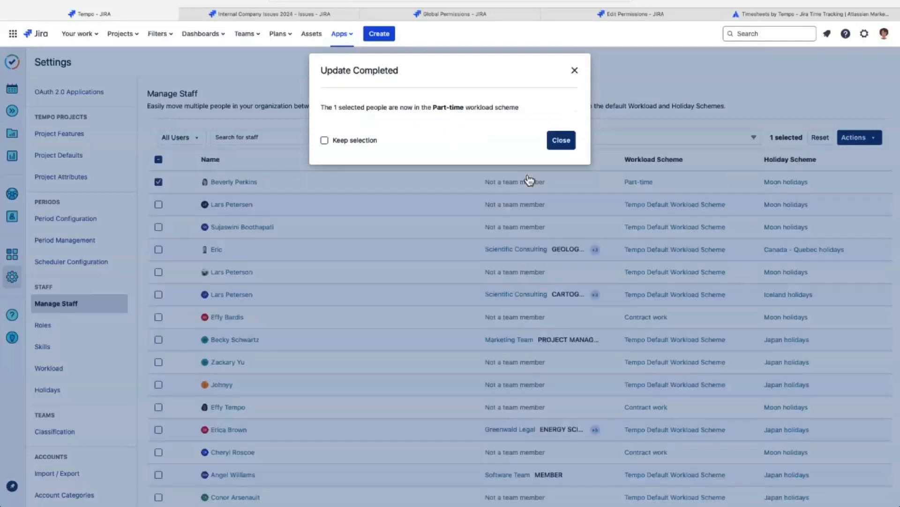
left_click(569, 141)
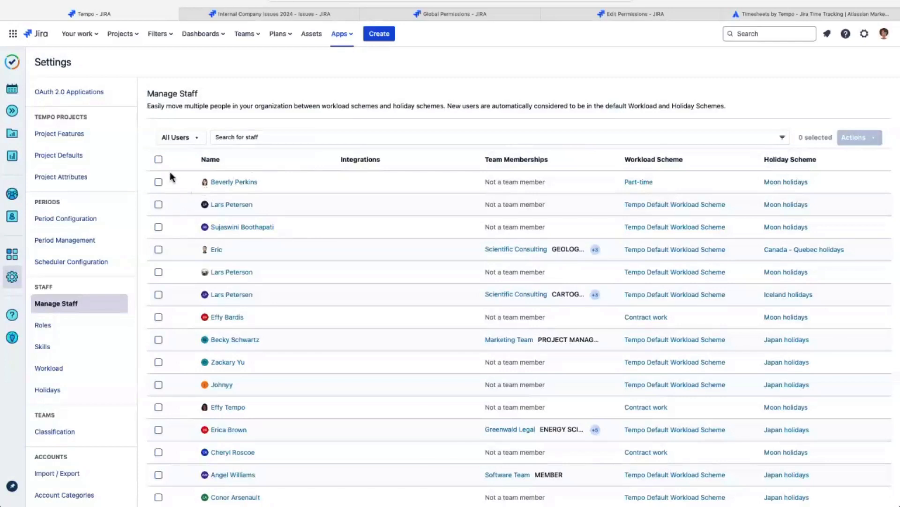
- Select the second through eighth listed staff members and move them together to the Part-time workload scheme
left_click(159, 205)
left_click(159, 340, "shift")
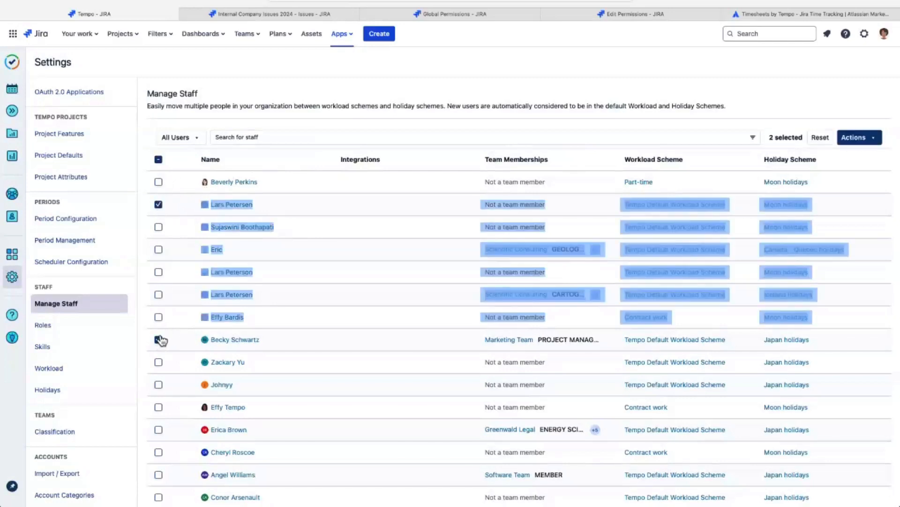
left_click(160, 316)
left_click(158, 294)
left_click(159, 272)
left_click(159, 249)
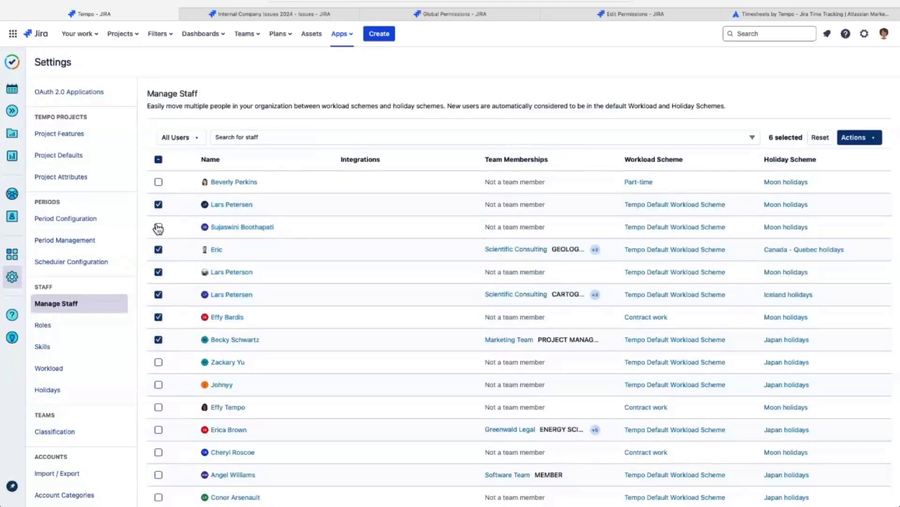
left_click(159, 226)
left_click(873, 140)
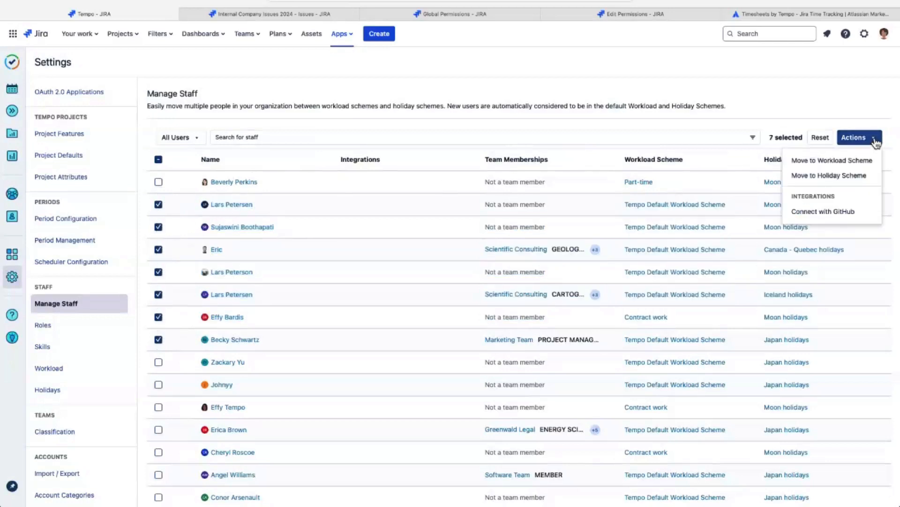
left_click(844, 161)
left_click(567, 123)
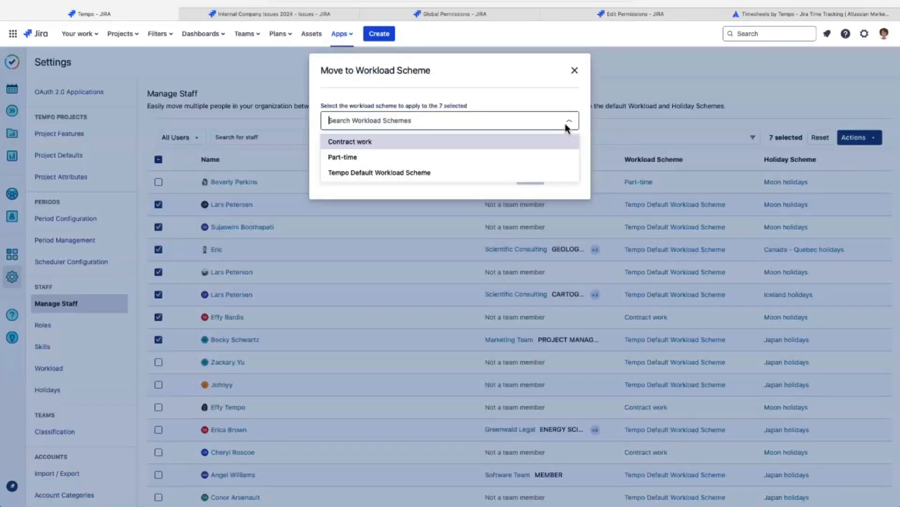
left_click(460, 160)
left_click(530, 178)
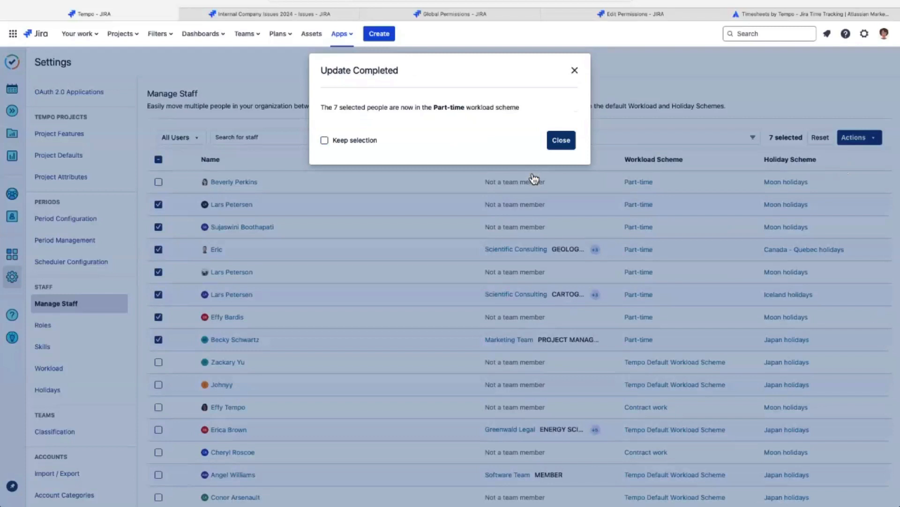
left_click(562, 140)
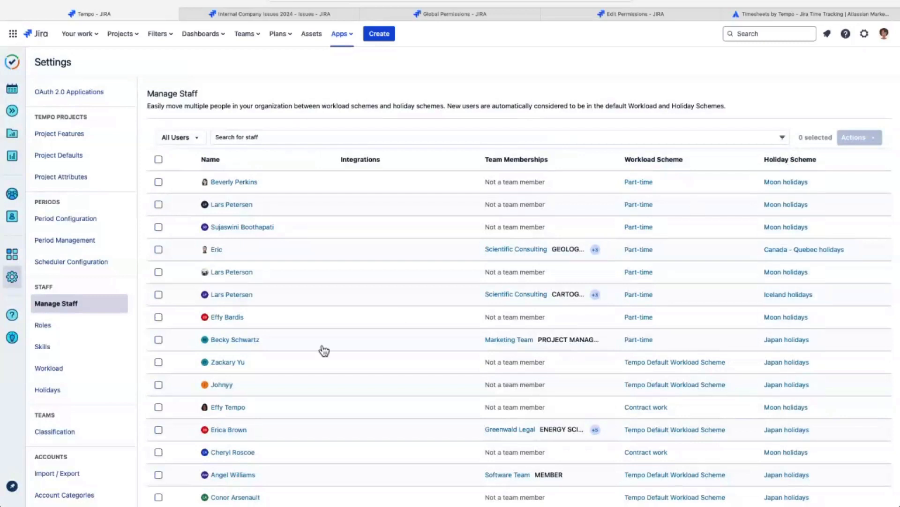
- Open the holiday schemes, view the fixed and floating days of the Canada - Quebec holidays scheme, and return to the list
left_click(66, 392)
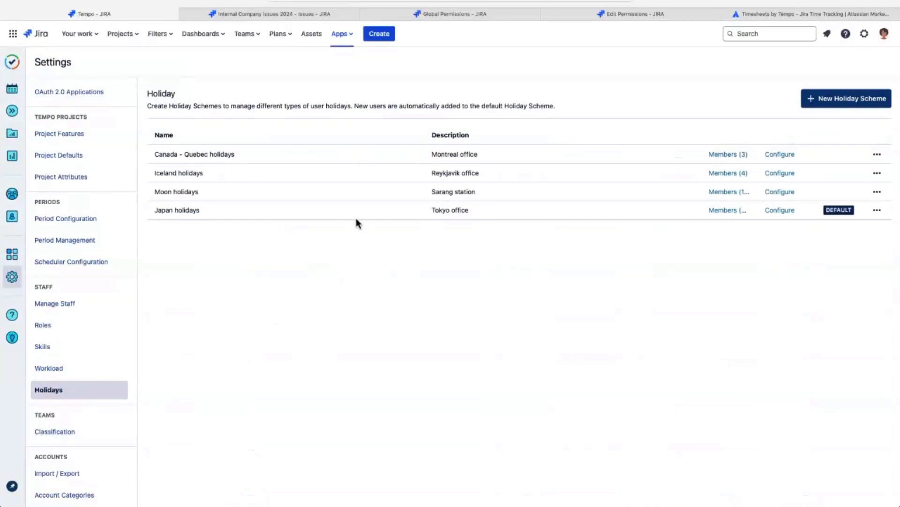
left_click(779, 155)
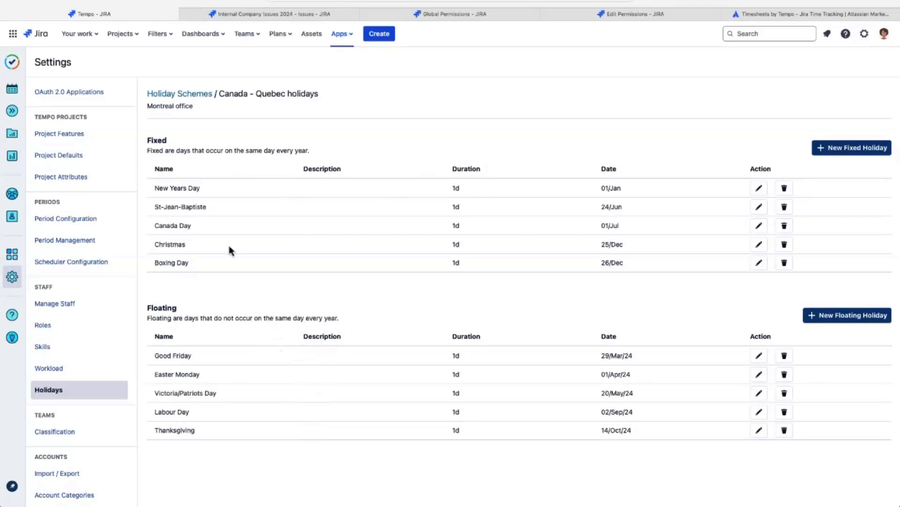
left_click(201, 95)
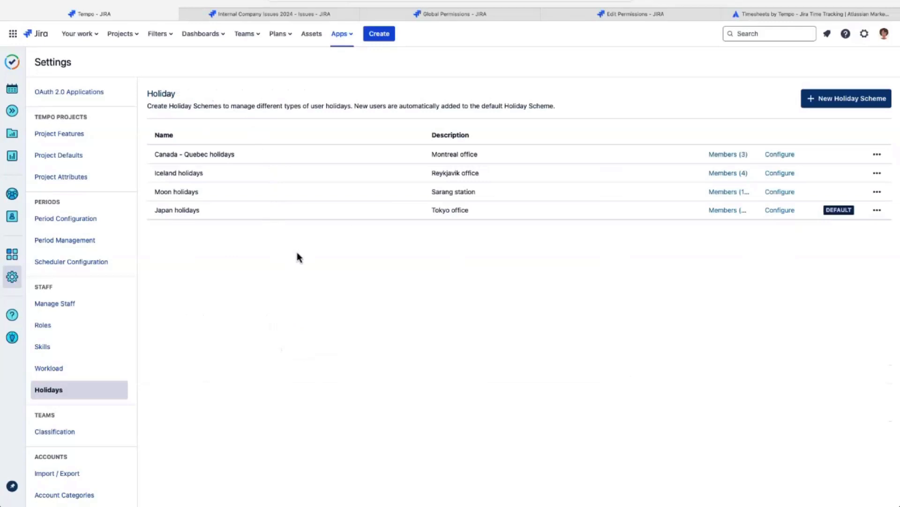
- Open Tempo's Internal Issues configuration and compare its list with the issues in the Internal Company Issues 2024 project
scroll(93, 187, "up", 7)
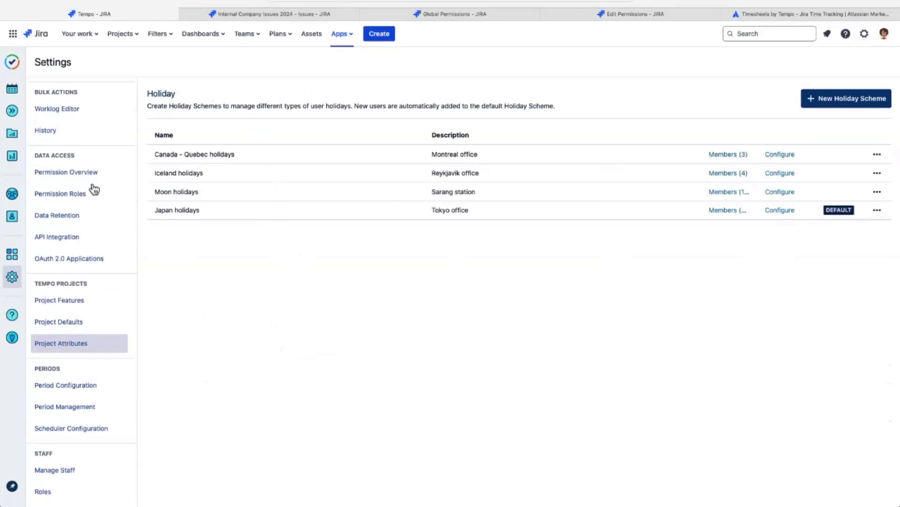
scroll(93, 189, "up", 3)
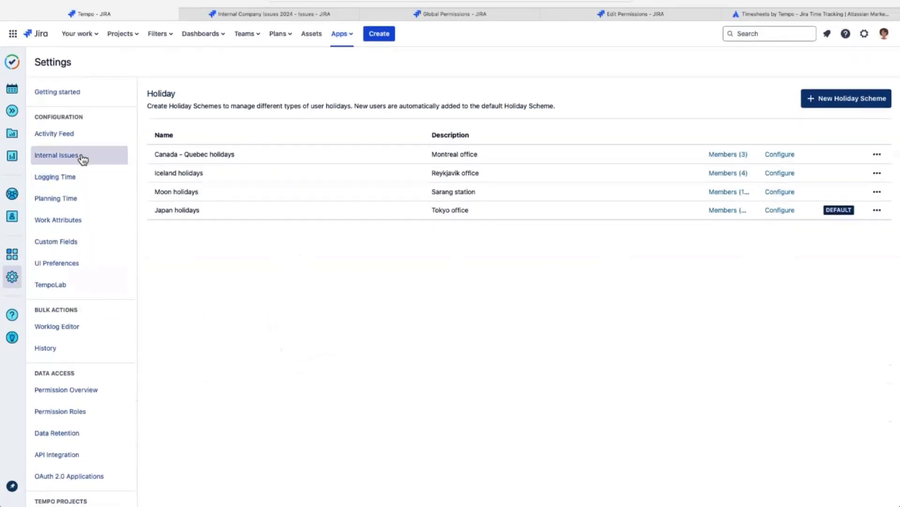
left_click(88, 159)
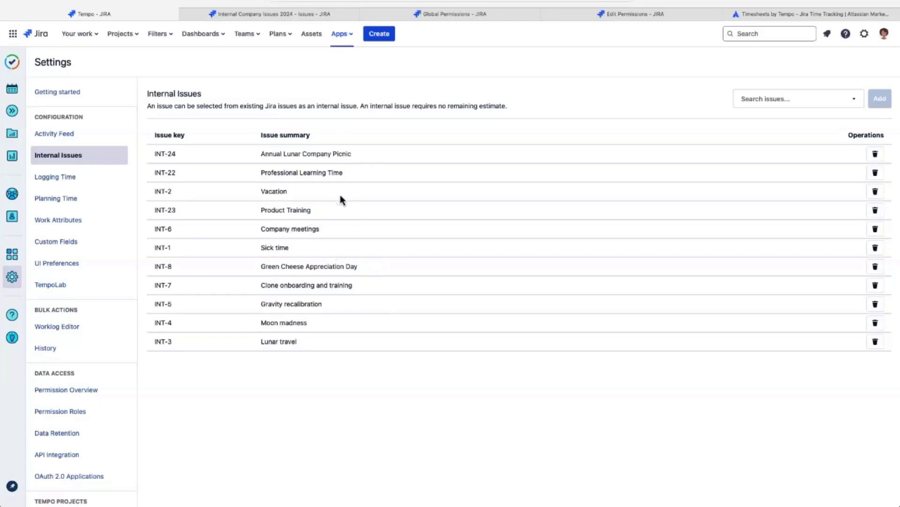
left_click(274, 15)
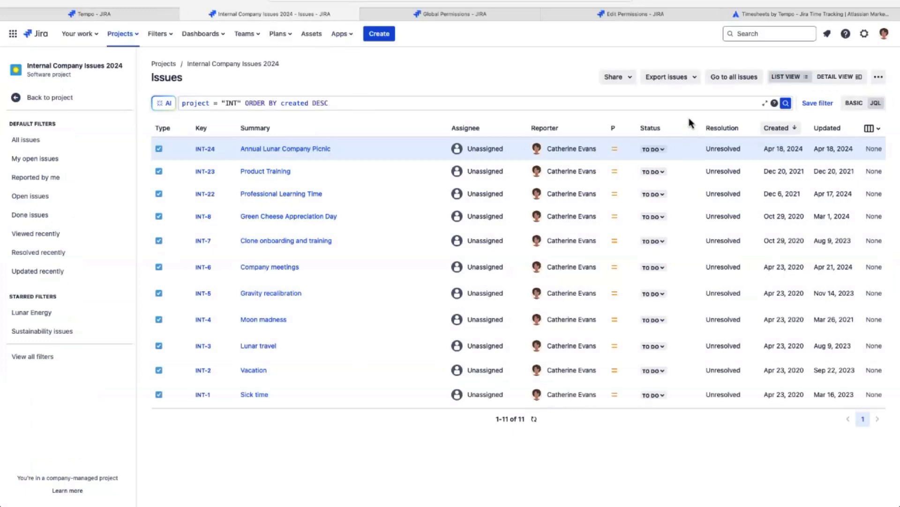
left_click(133, 14)
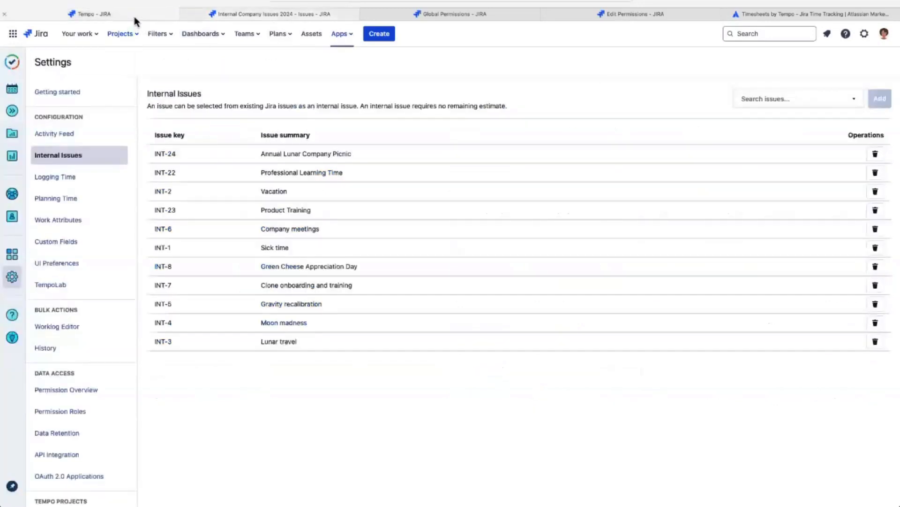
- Add issue H3E-15 as an internal issue and remove it from the list again
left_click(743, 98)
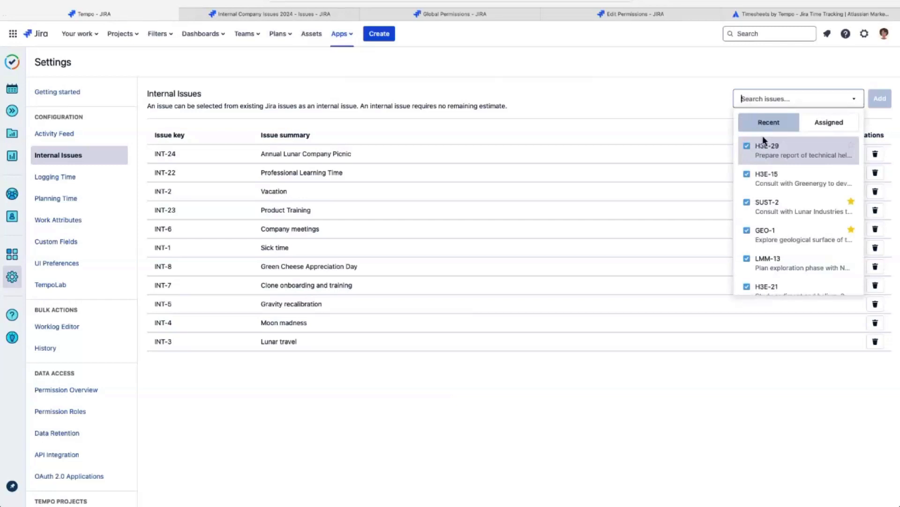
left_click(773, 184)
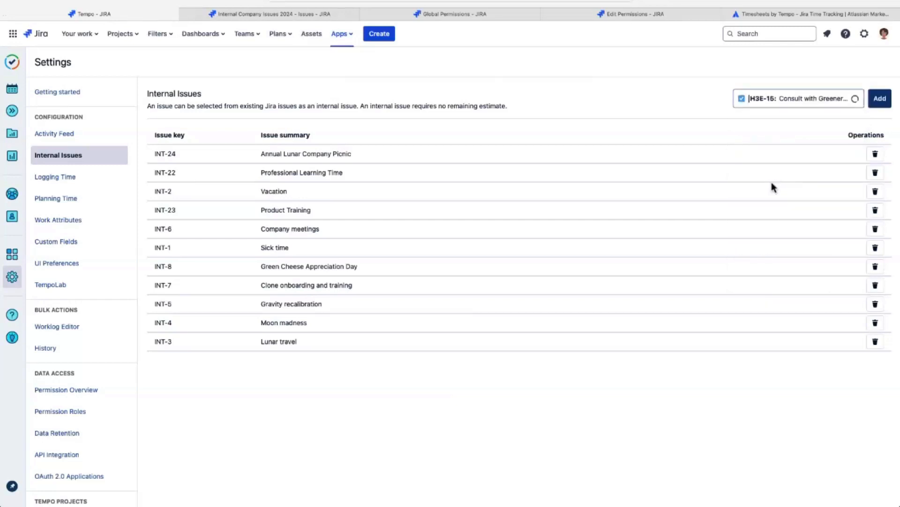
left_click(882, 100)
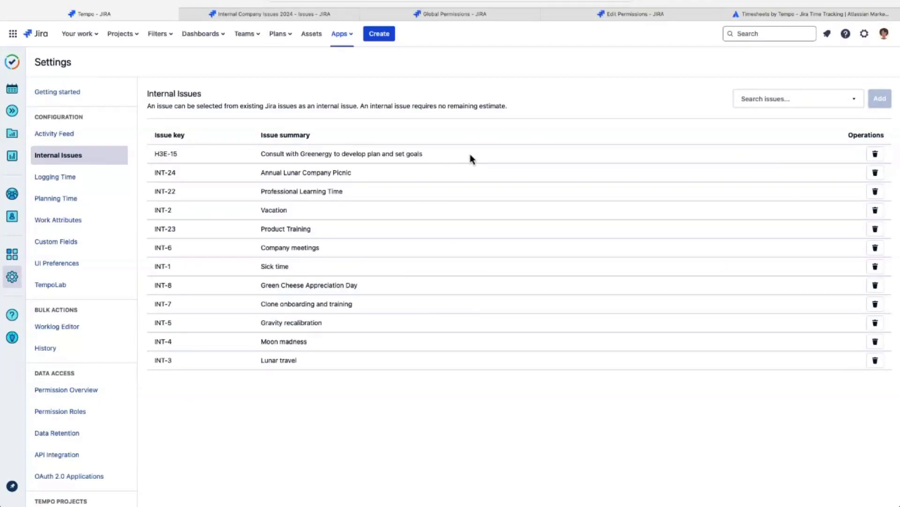
left_click(875, 154)
left_click(532, 140)
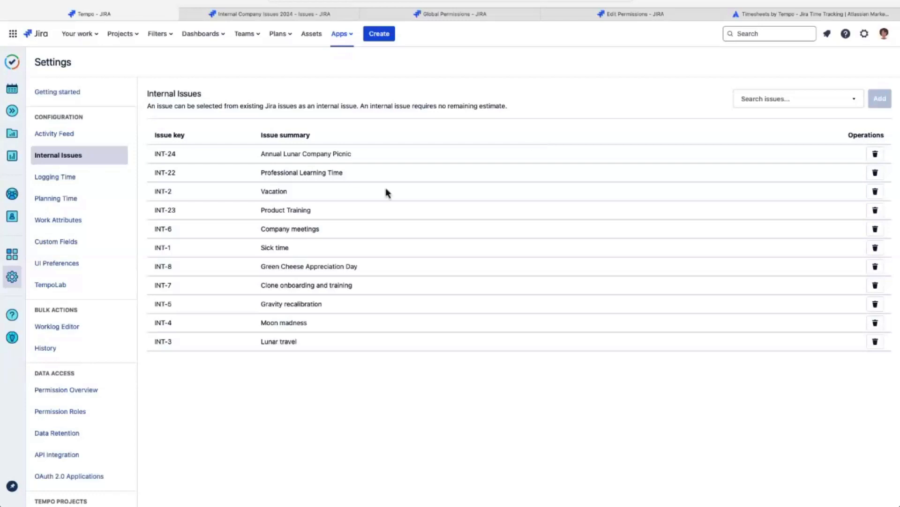
- In the Period Configuration, set the monthly periods to start in January with start date 19
scroll(91, 400, "down", 3)
scroll(91, 400, "down", 3)
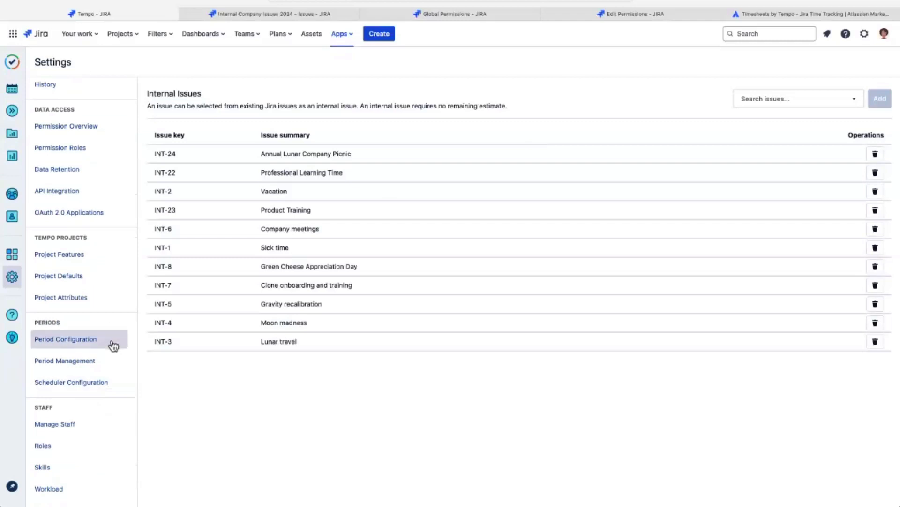
left_click(113, 345)
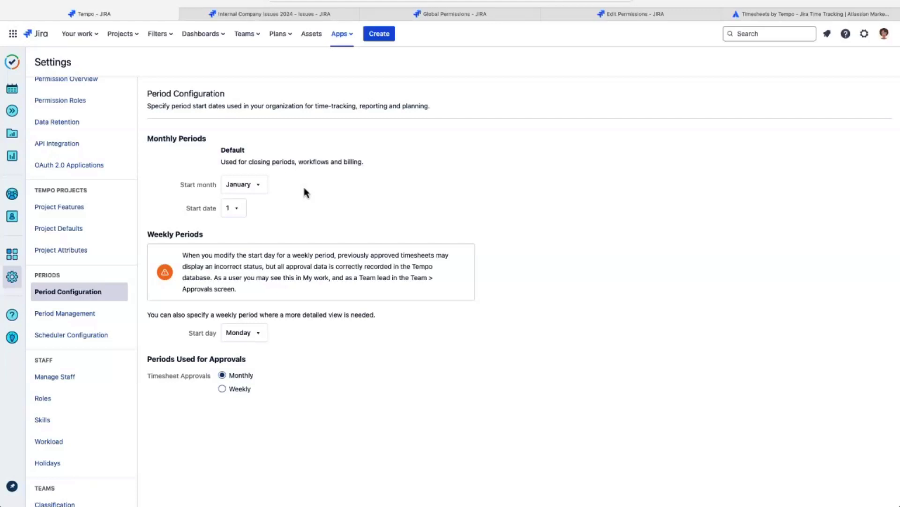
left_click(260, 187)
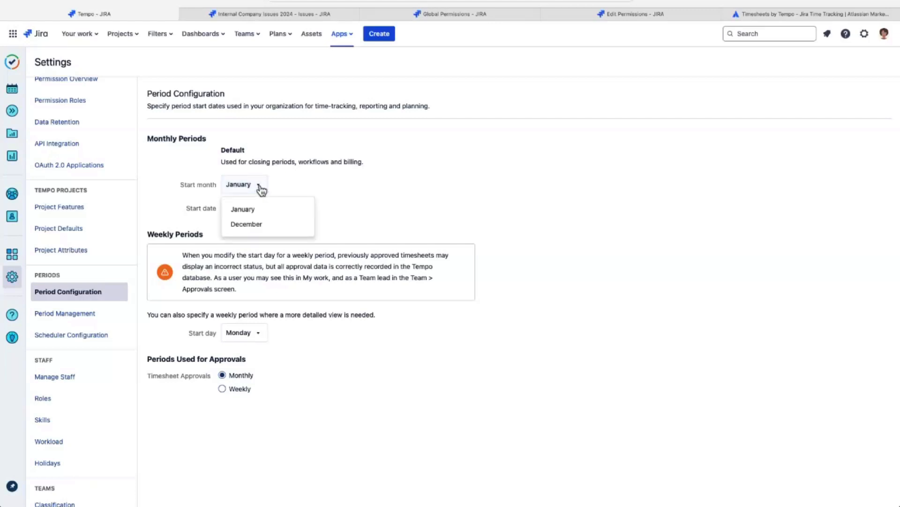
left_click(262, 209)
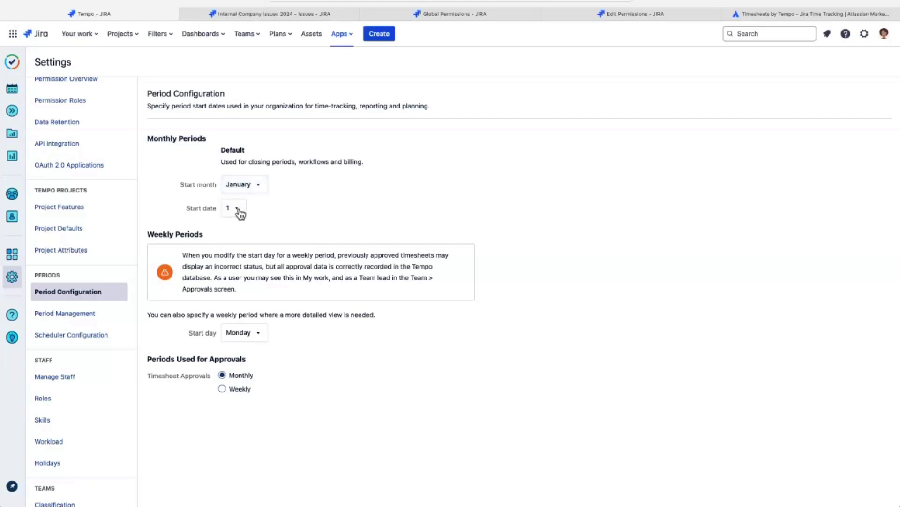
left_click(239, 211)
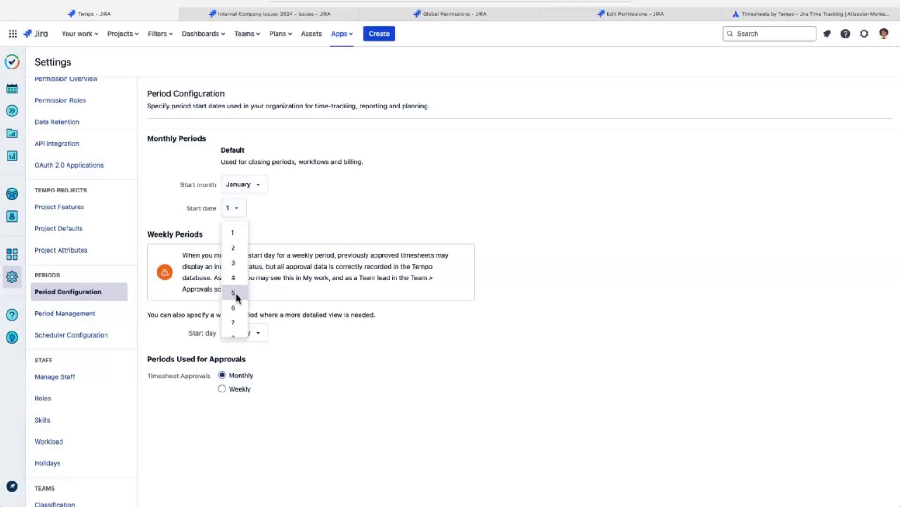
scroll(236, 319, "down", 2)
scroll(237, 322, "down", 3)
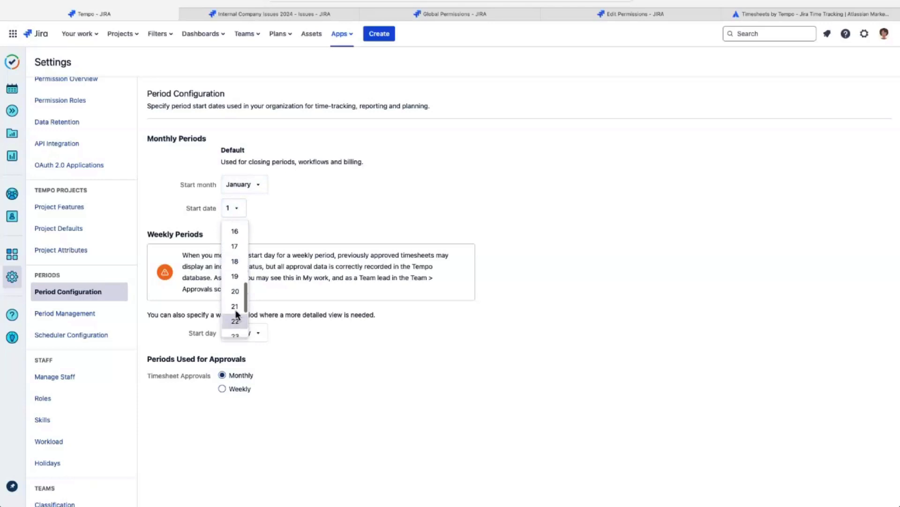
left_click(235, 285)
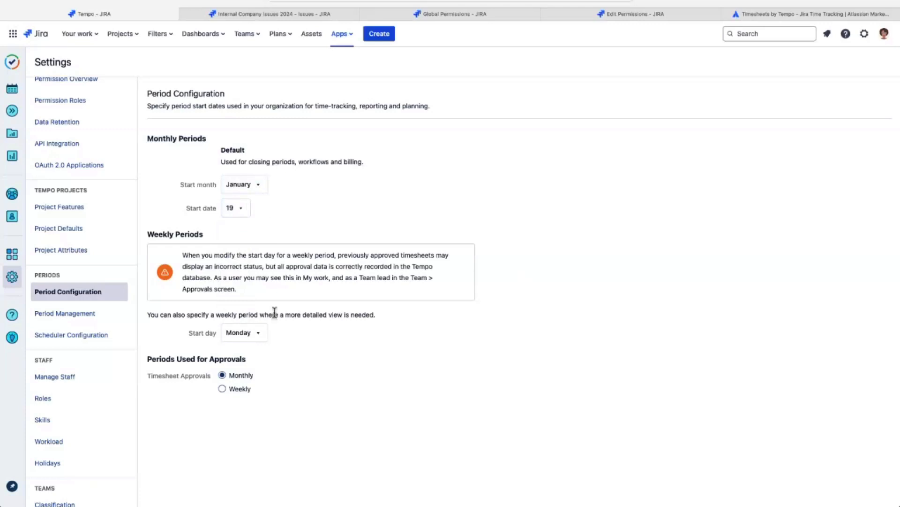
- Set the period used for timesheet approvals to Weekly and open the Scheduler Configuration
left_click(222, 389)
left_click(117, 340)
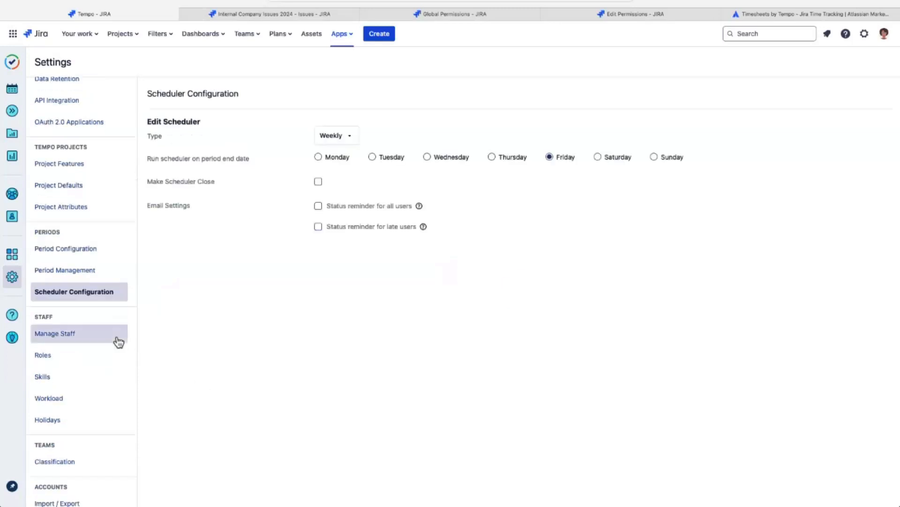
- Turn on the scheduler's status reminders for all users and for late users, and look over the available scheduler types
left_click(318, 206)
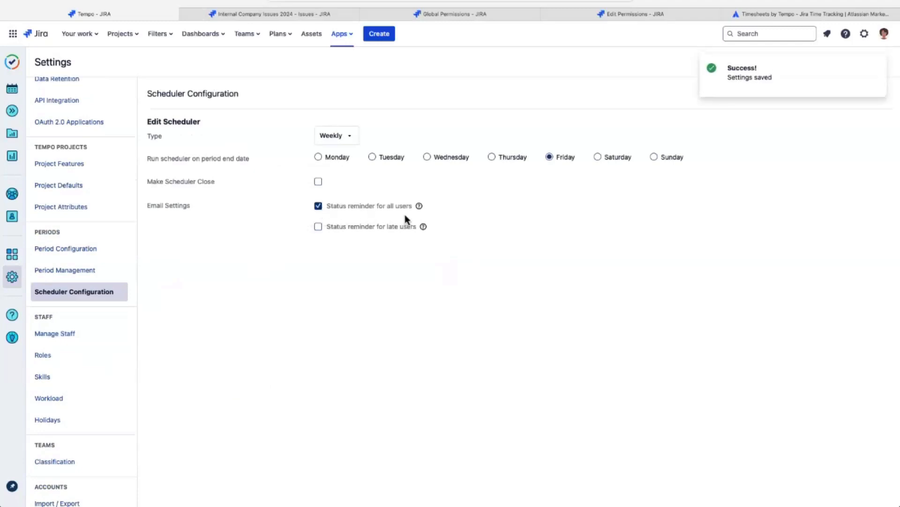
left_click(319, 227)
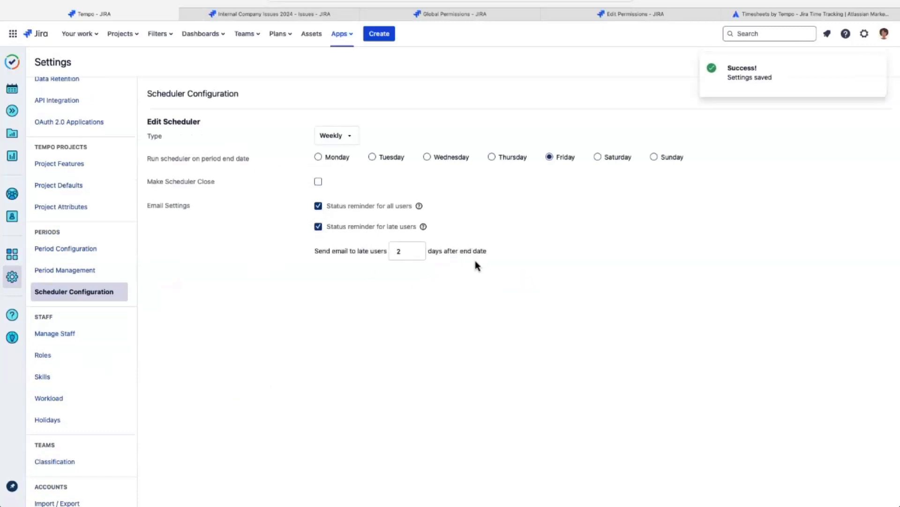
left_click(355, 140)
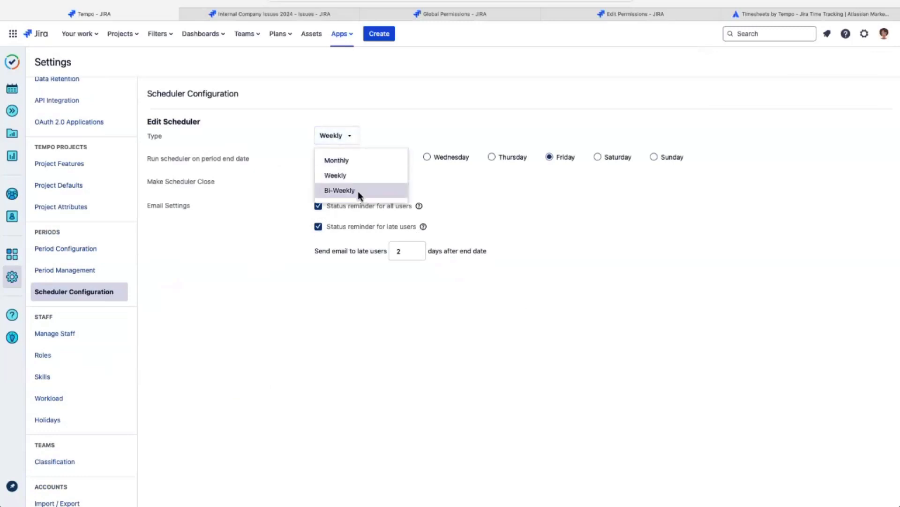
left_click(380, 124)
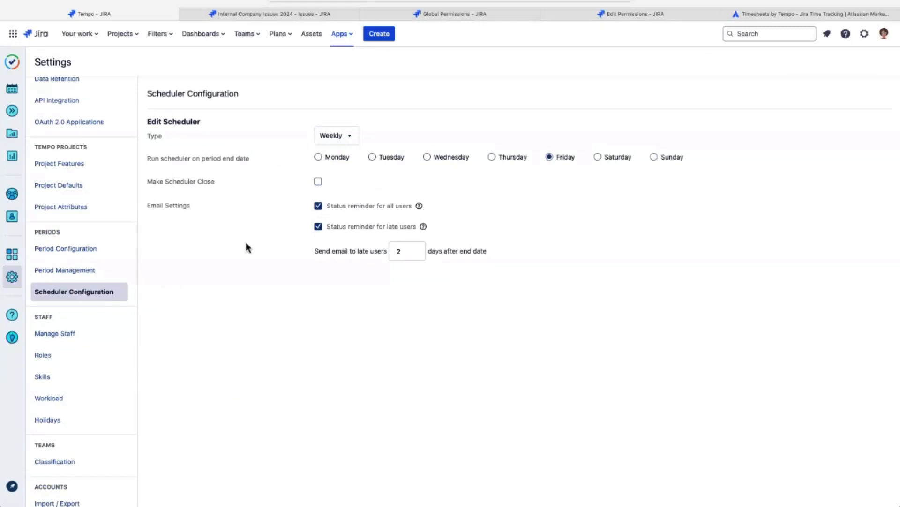
- In Period Management, set periods 1223 and 0124 to closed for all and period 0224 to open for approvers
left_click(97, 275)
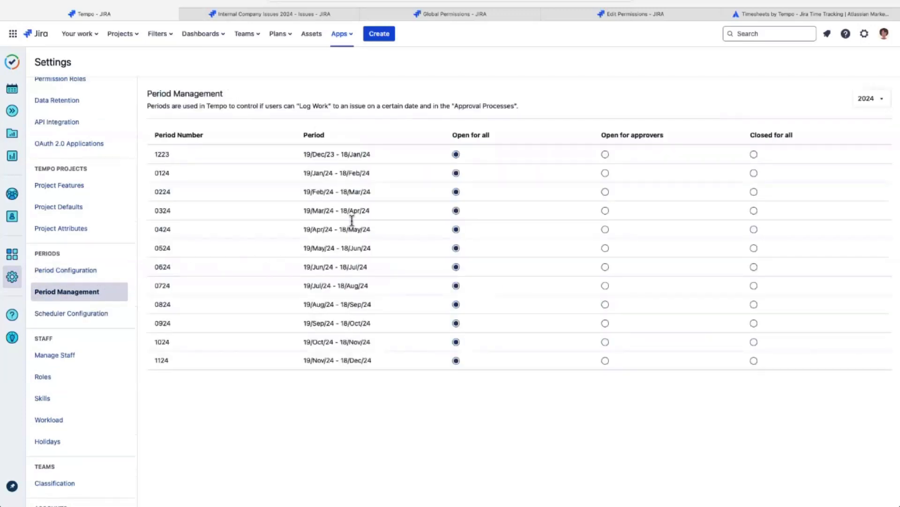
left_click(754, 154)
left_click(755, 173)
left_click(606, 192)
- Open Tempo's Getting started page and review its set-up steps
scroll(90, 112, "up", 3)
scroll(89, 110, "up", 4)
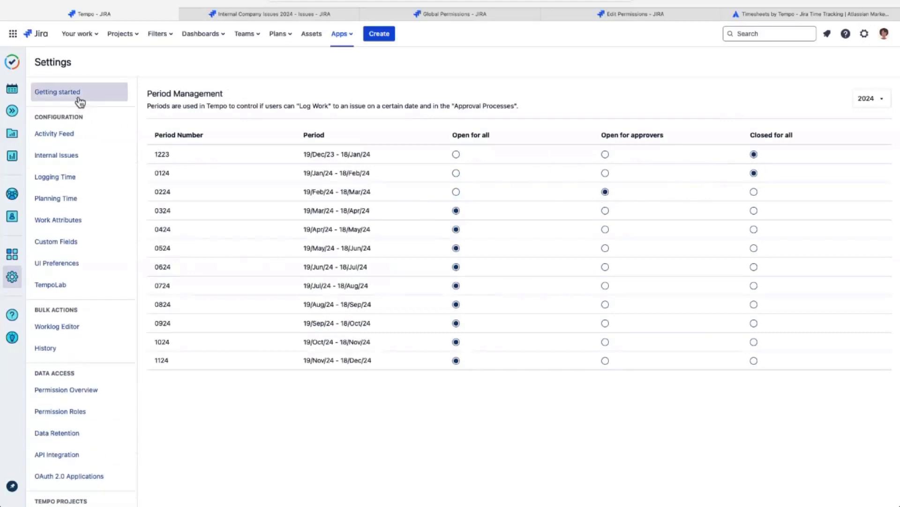
left_click(79, 100)
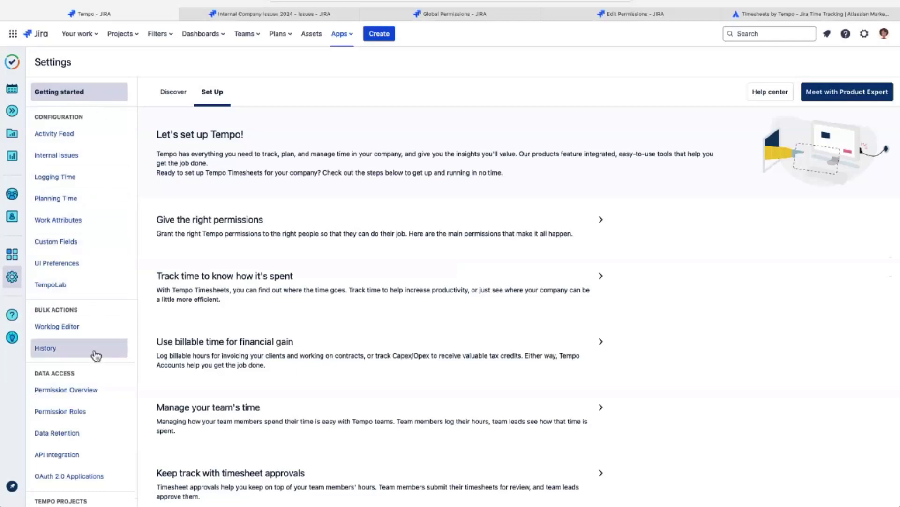
scroll(96, 355, "down", 5)
scroll(95, 355, "down", 3)
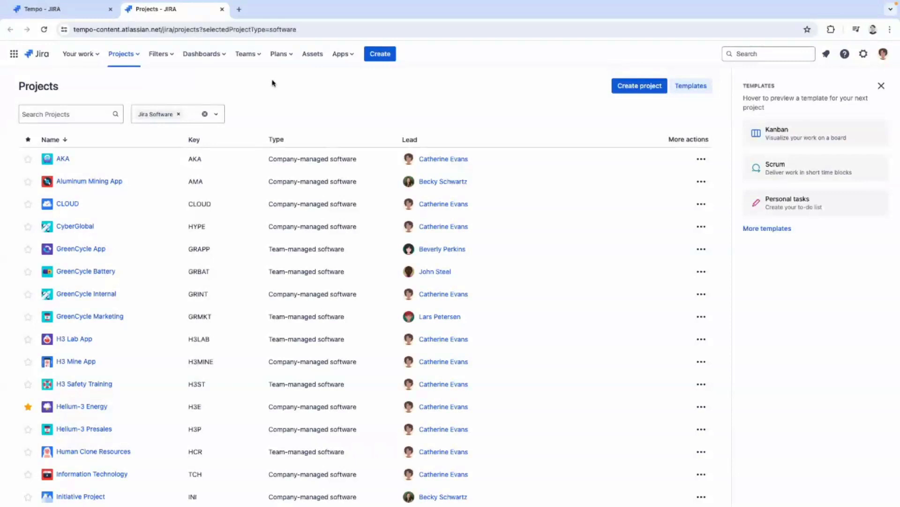
- Open Tempo's My Work calendar from the Jira projects page and show the week of Apr 22 to Apr 28, 2024
left_click(347, 57)
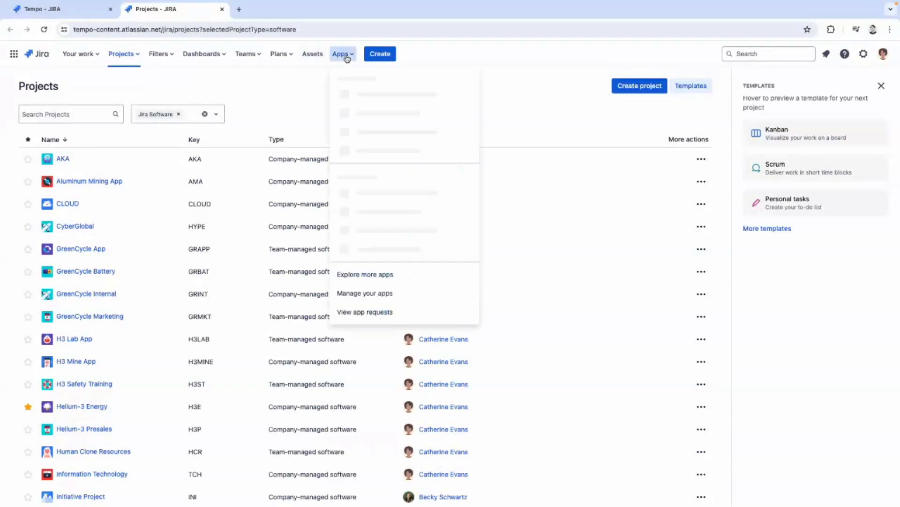
left_click(374, 150)
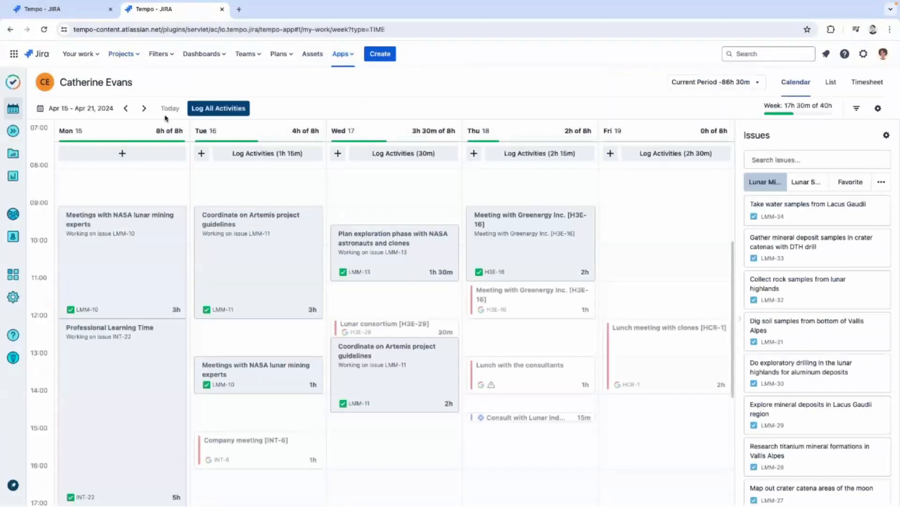
left_click(141, 109)
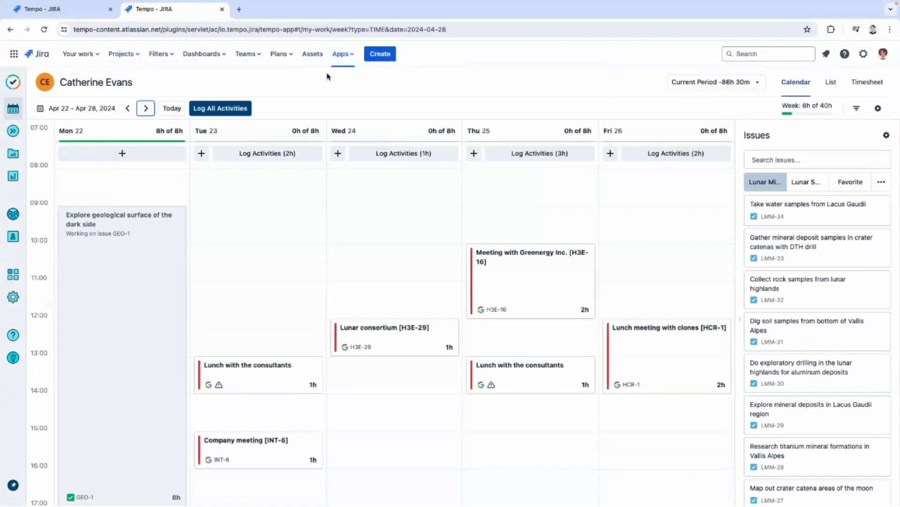
scroll(378, 224, "down", 1)
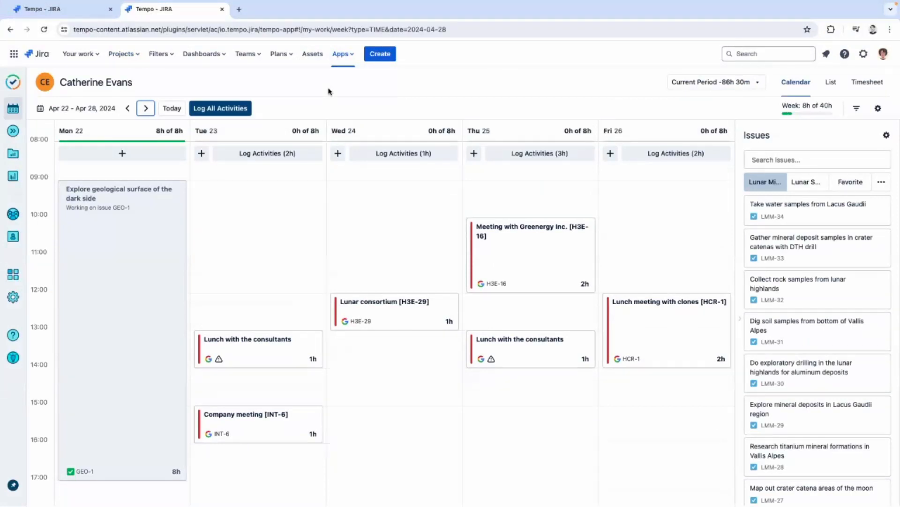
- Open the Scientific Consulting team in Tempo Teams and examine its overview and permissions
left_click(13, 215)
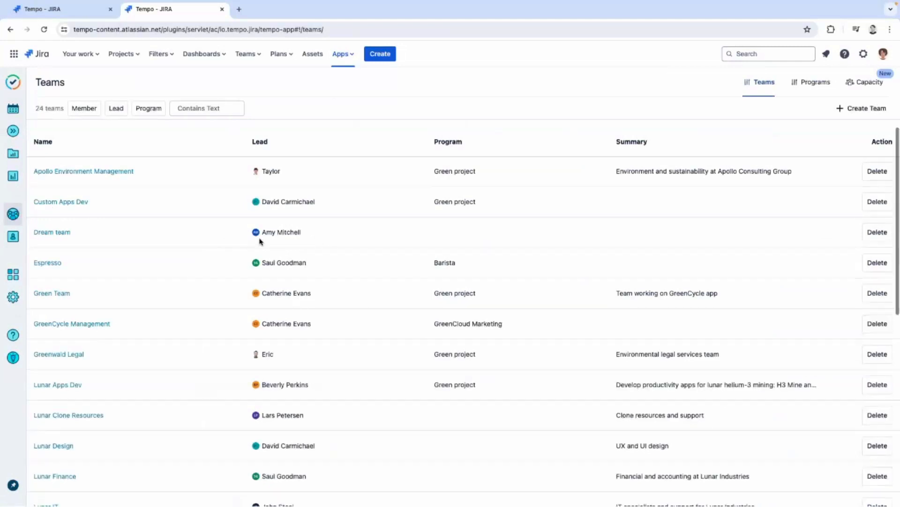
scroll(261, 242, "down", 4)
scroll(260, 242, "down", 4)
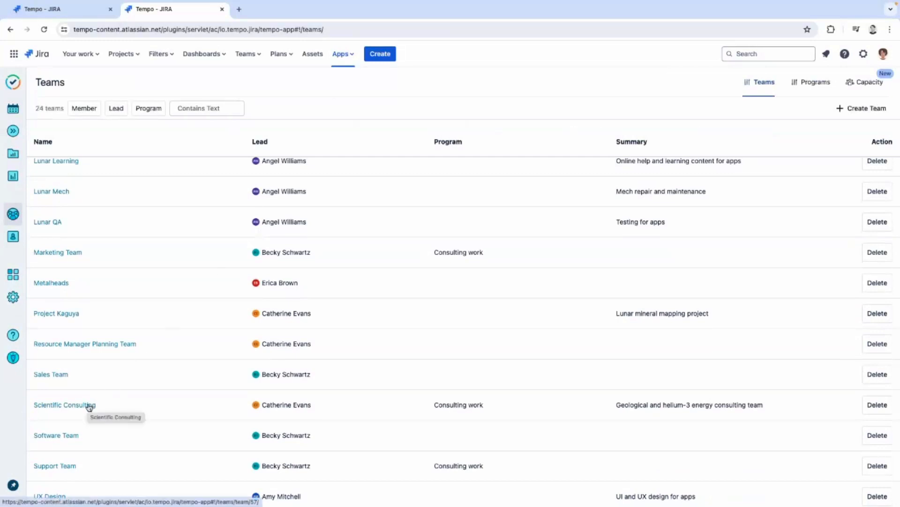
left_click(89, 406)
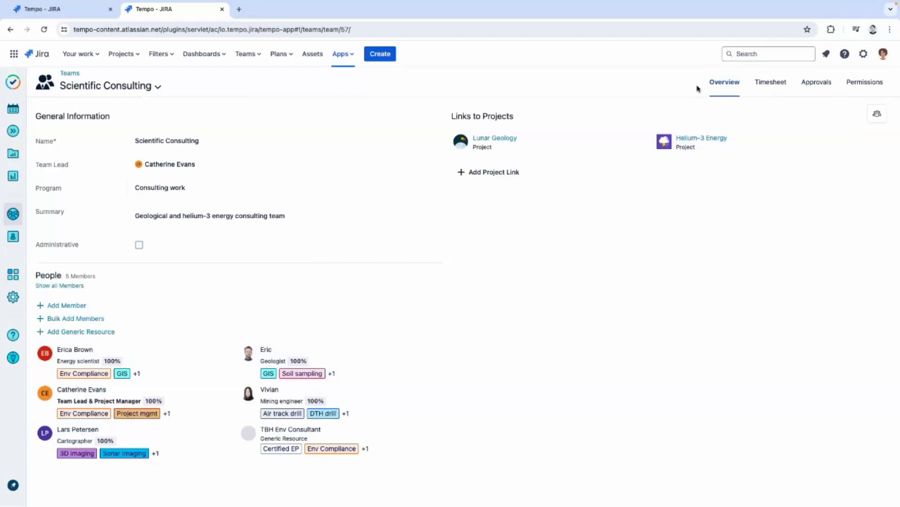
left_click(863, 84)
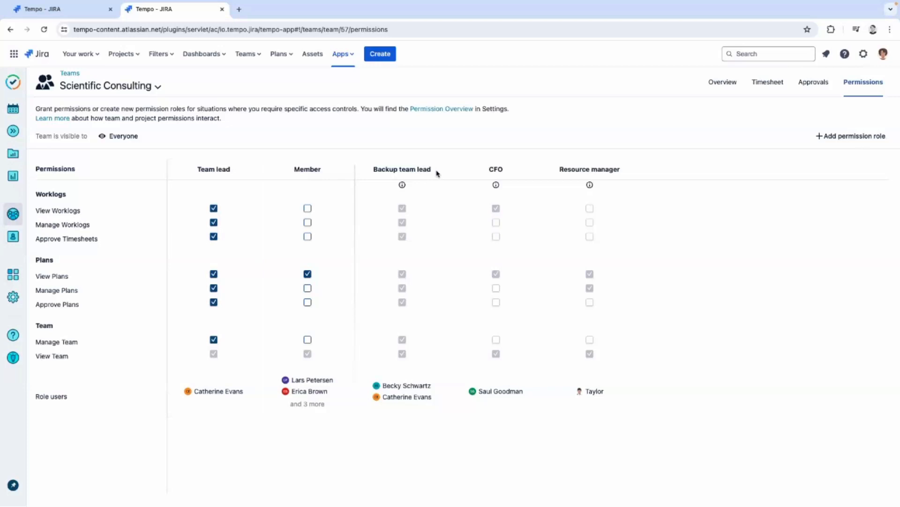
- Return to My Work for the week of Apr 22 to Apr 28 and compare its calendar, list and timesheet views
left_click(13, 111)
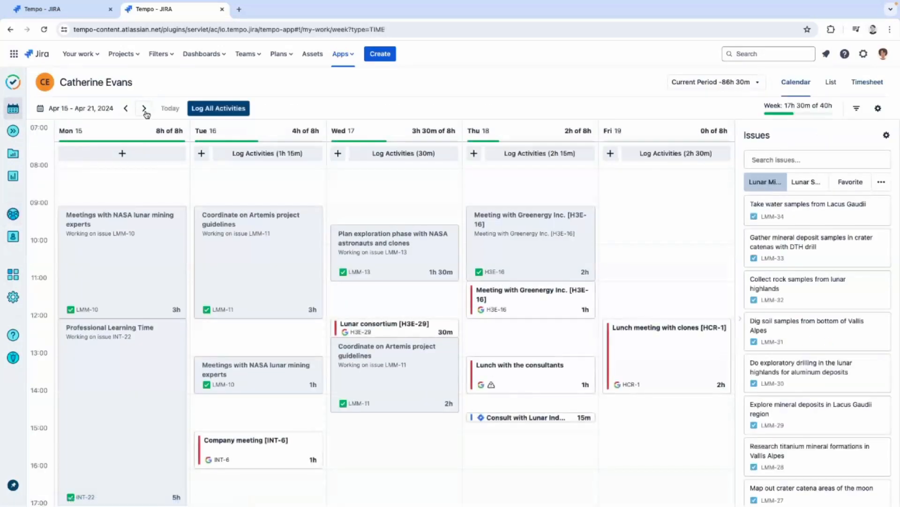
left_click(145, 111)
scroll(398, 193, "down", 1)
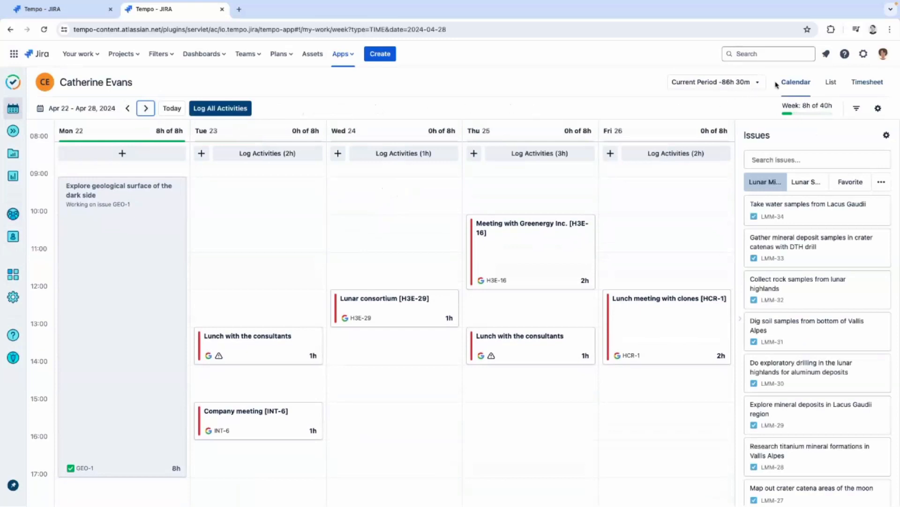
left_click(830, 87)
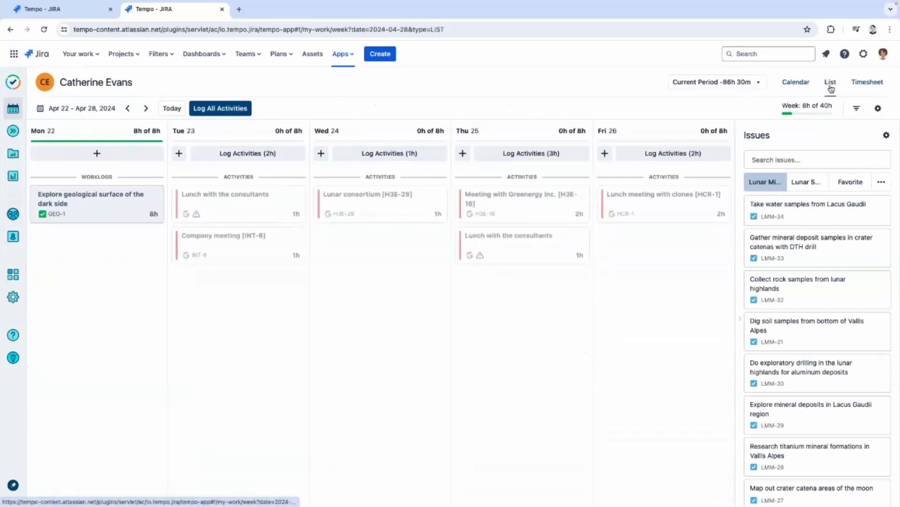
left_click(867, 85)
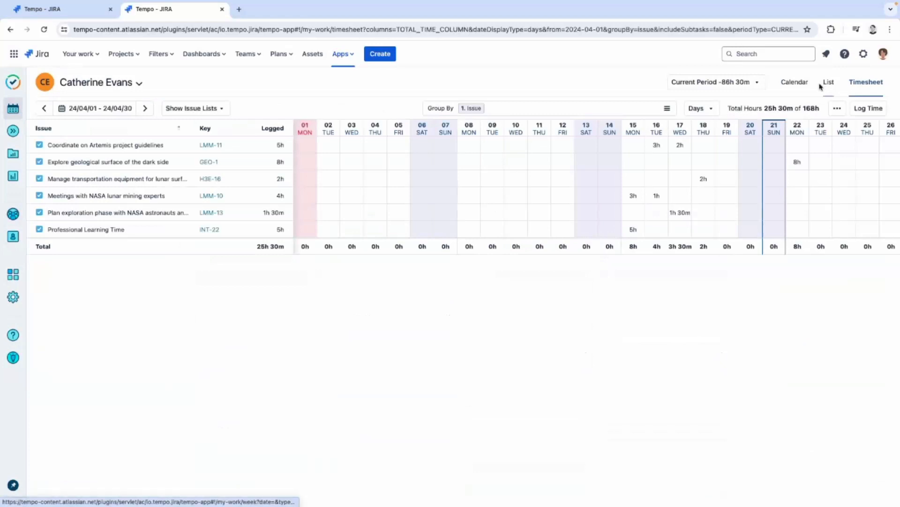
- In the calendar for Apr 22 to Apr 28, log 1h on issue GEO-1 on Tuesday 23 from 12:00 to 13:00
left_click(792, 86)
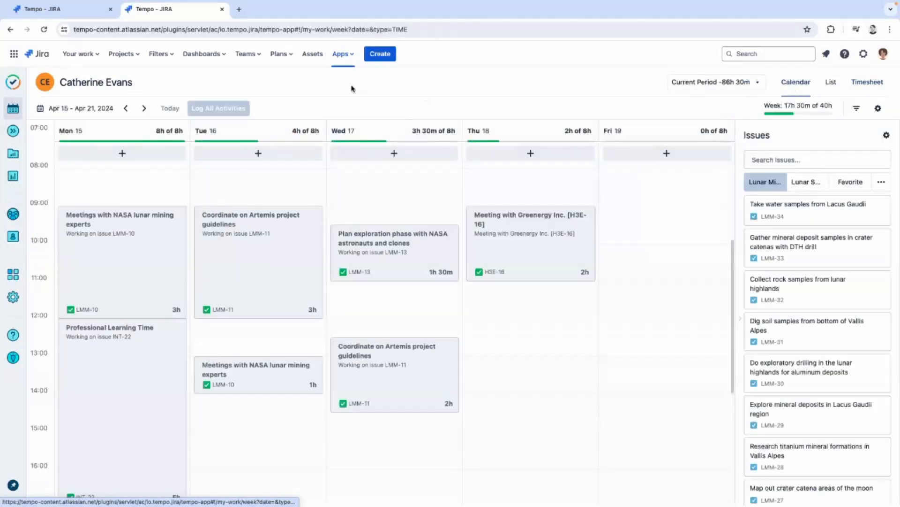
left_click(145, 109)
scroll(396, 203, "down", 1)
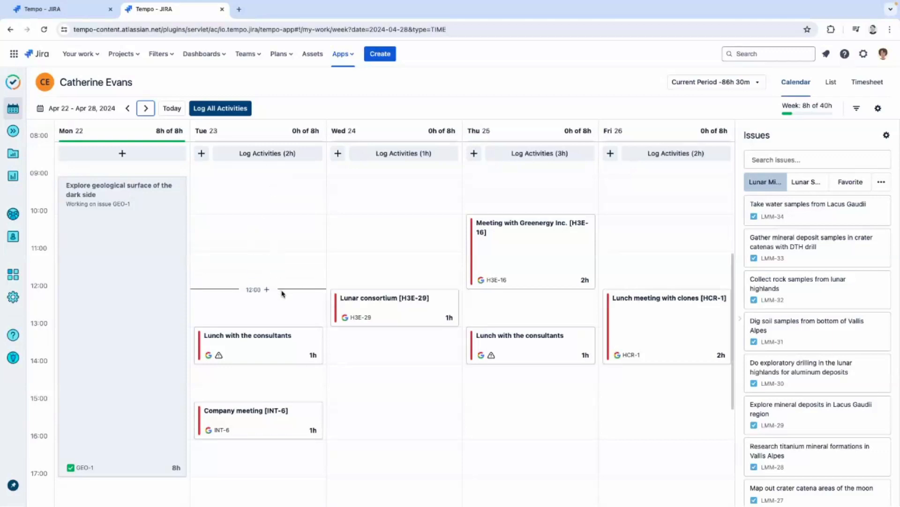
left_click_drag(283, 294, 288, 326)
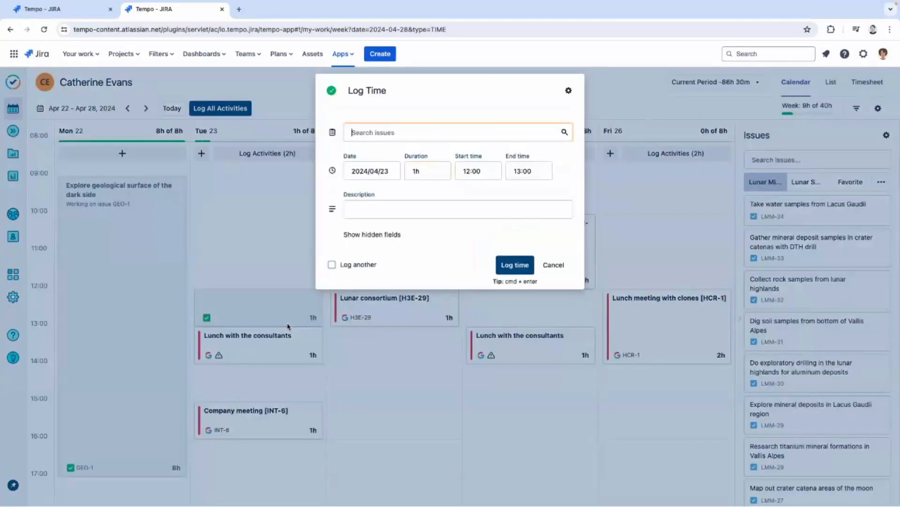
type("explore")
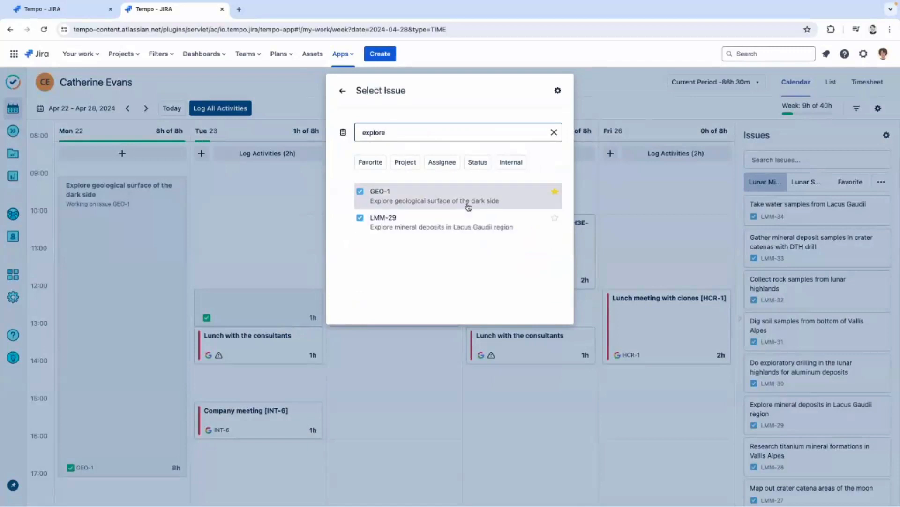
left_click(488, 195)
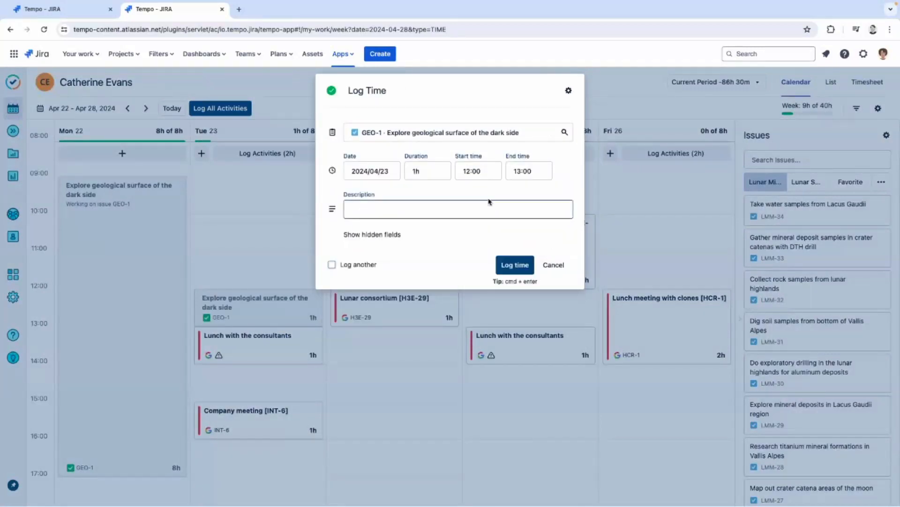
left_click(511, 265)
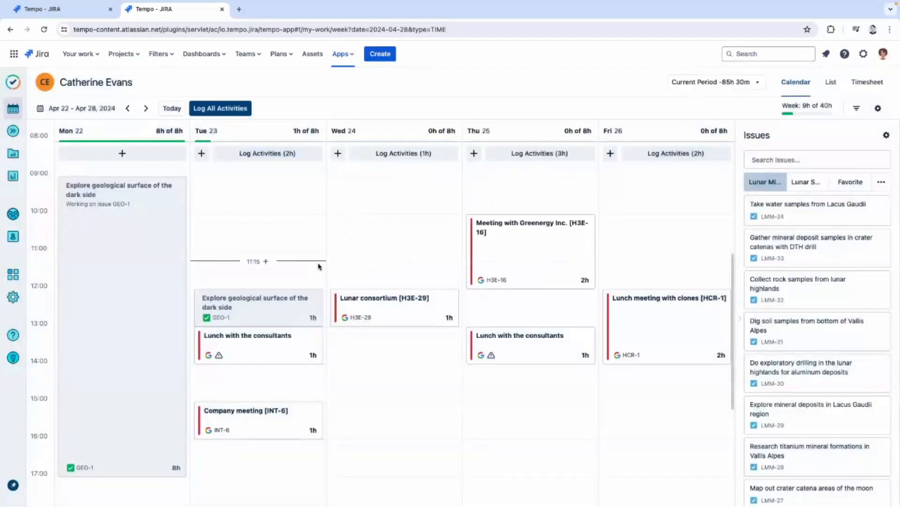
- Edit Tuesday's 1h GEO-1 time record, select GEO-1 again through an issue search for geo-1, and update the record
left_click(234, 311)
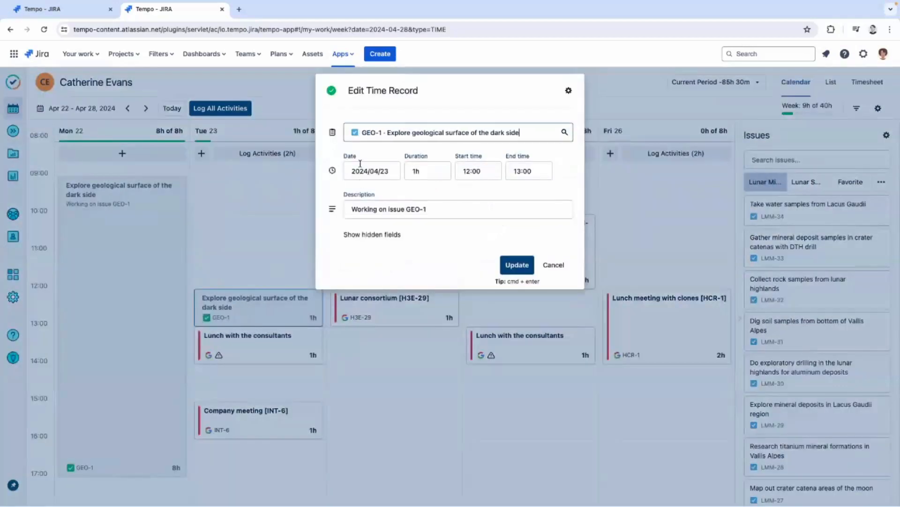
left_click(396, 133)
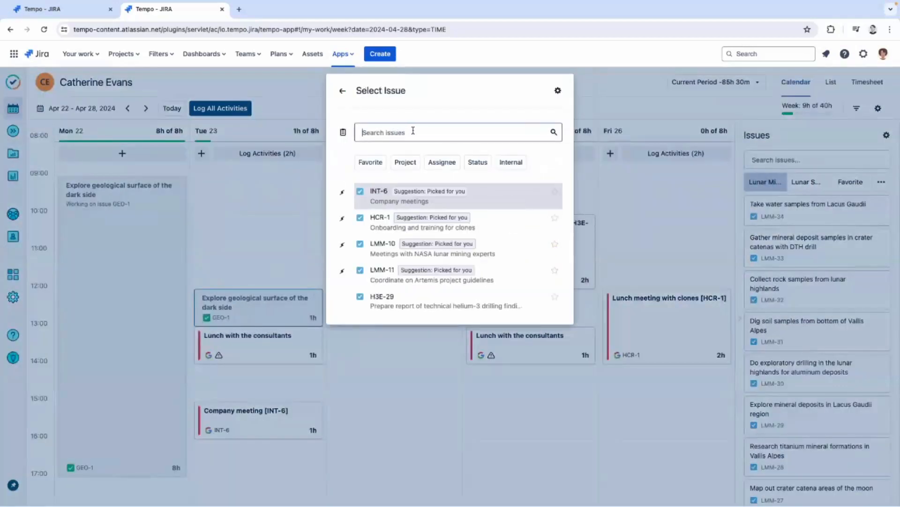
type("geo-1")
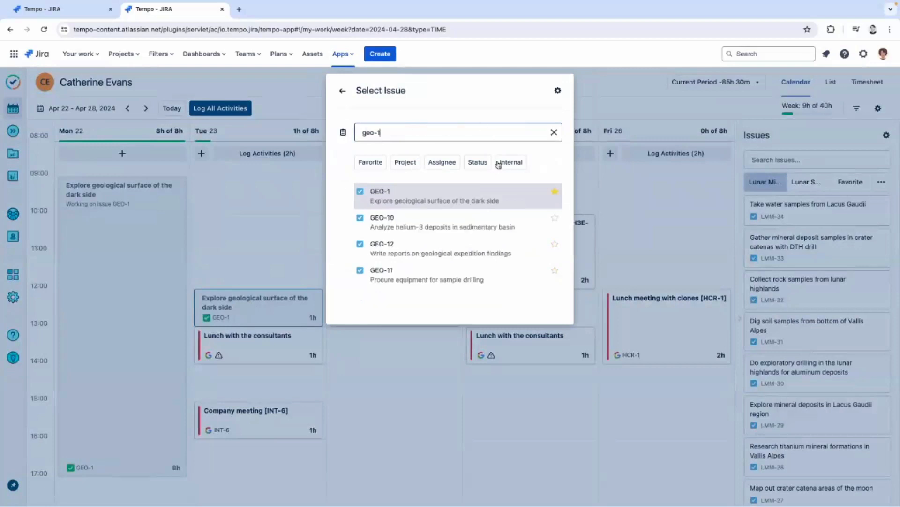
left_click(492, 192)
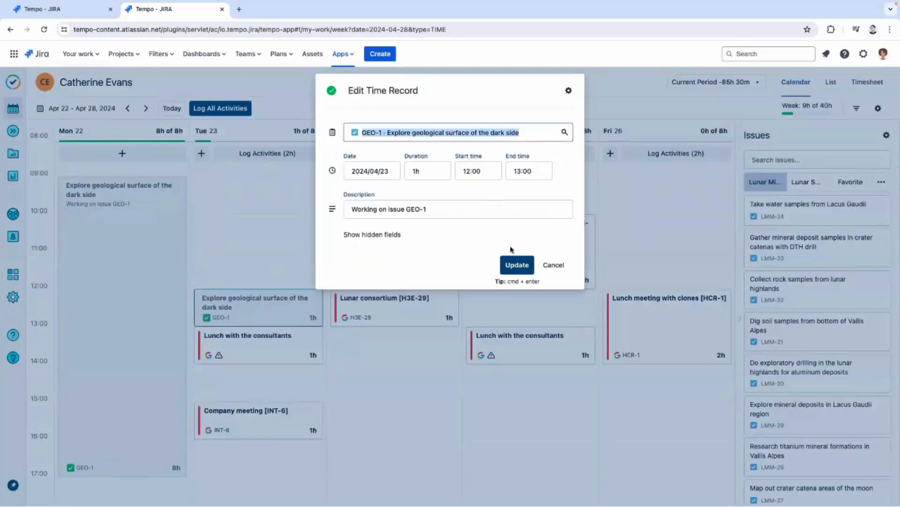
left_click(516, 262)
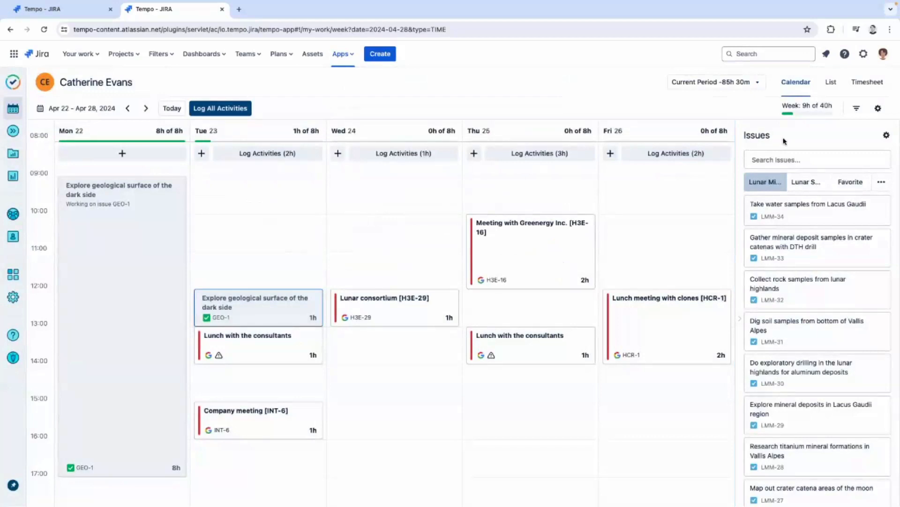
- Search the Issues list beside the calendar for geo-1 and clear the search text
left_click(785, 158)
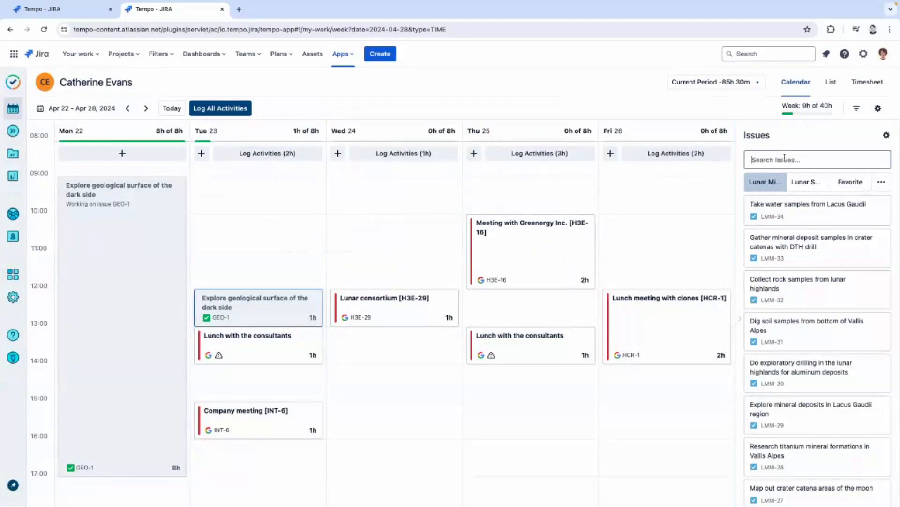
type("geo-1")
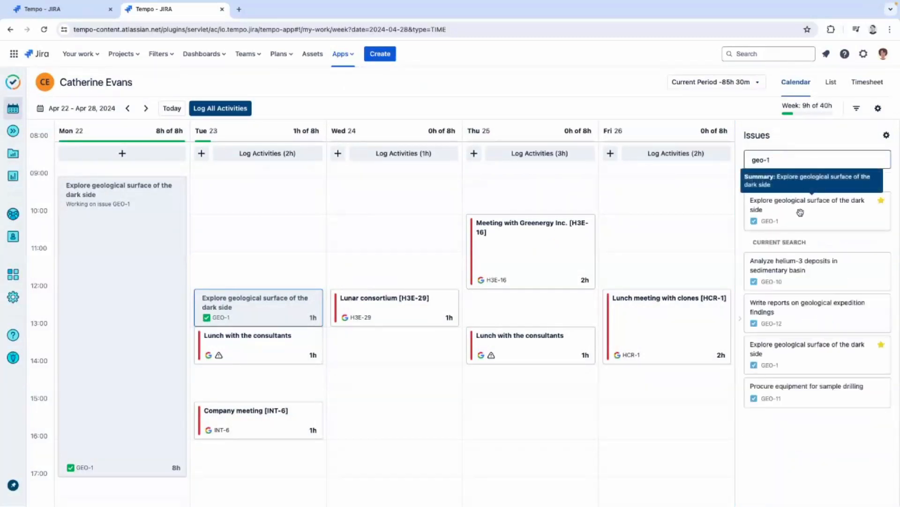
left_click_drag(805, 193, 287, 299)
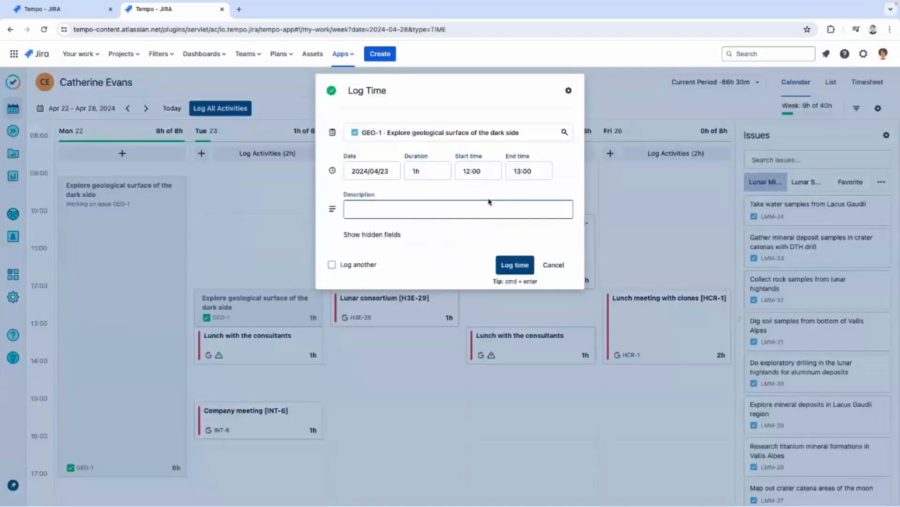
left_click(511, 266)
key("BackSpace")
key("BackSpace")
key("BackSpace")
key("BackSpace")
key("BackSpace")
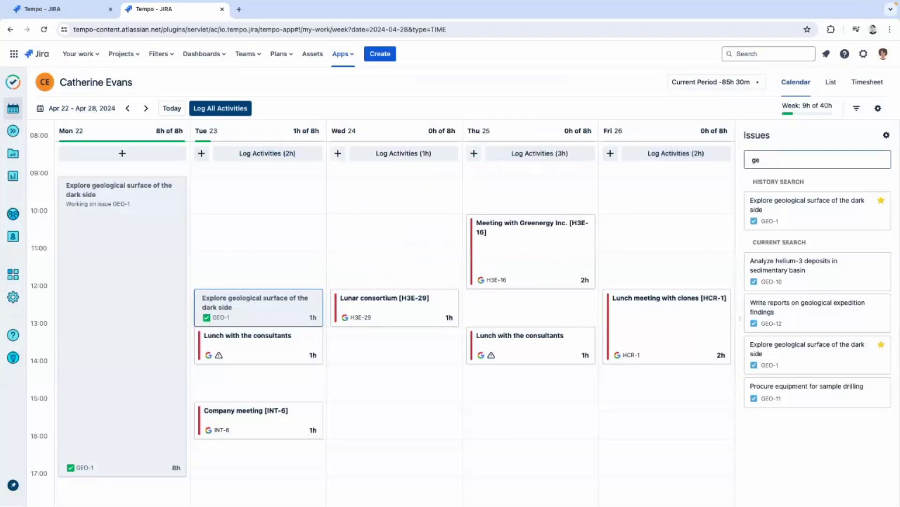
- Clear the issue search and look through the Favorite, Internal, Assigned and Watched issue lists beside the calendar
left_click(831, 139)
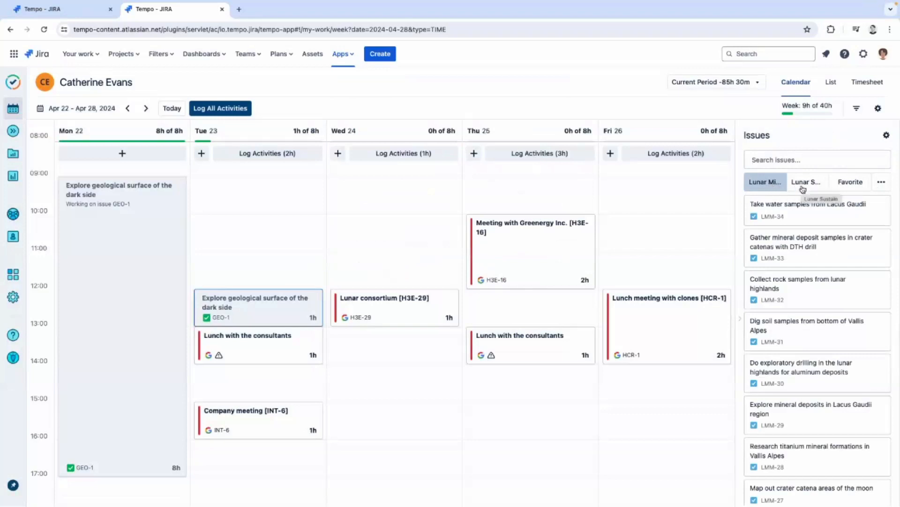
left_click(855, 188)
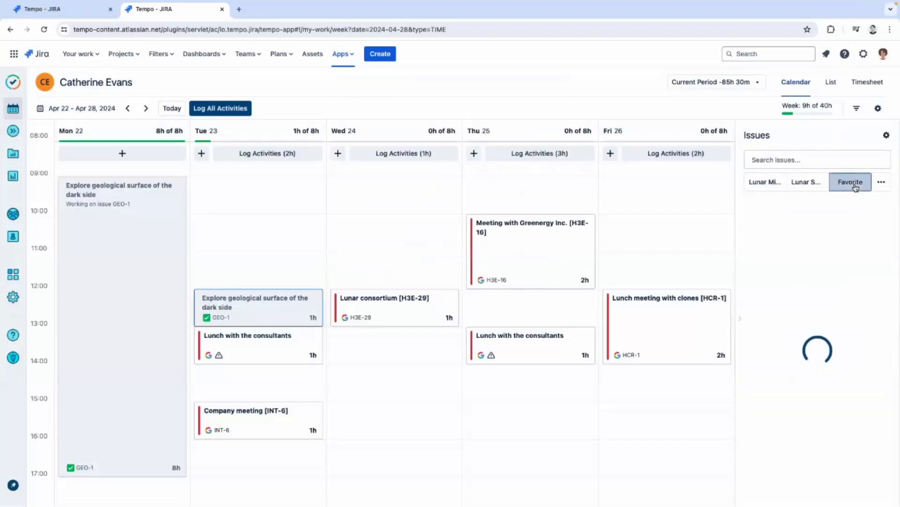
left_click(882, 184)
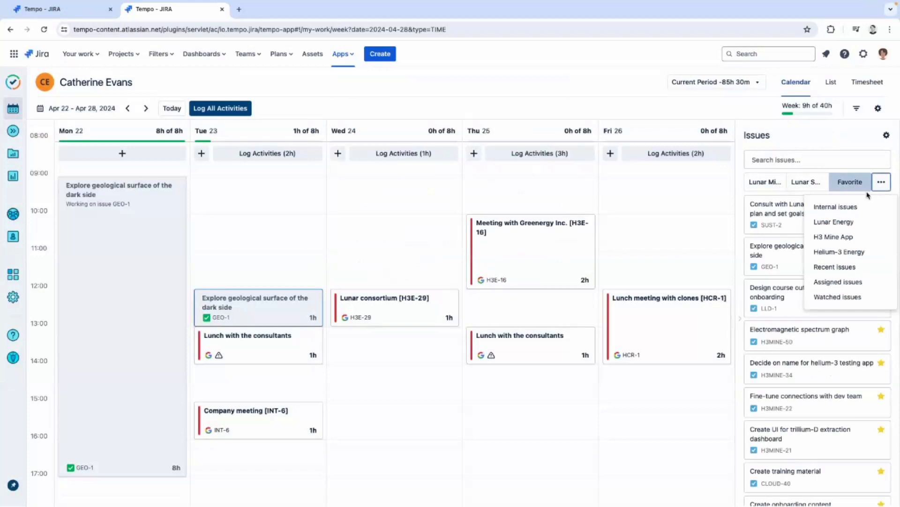
left_click(862, 208)
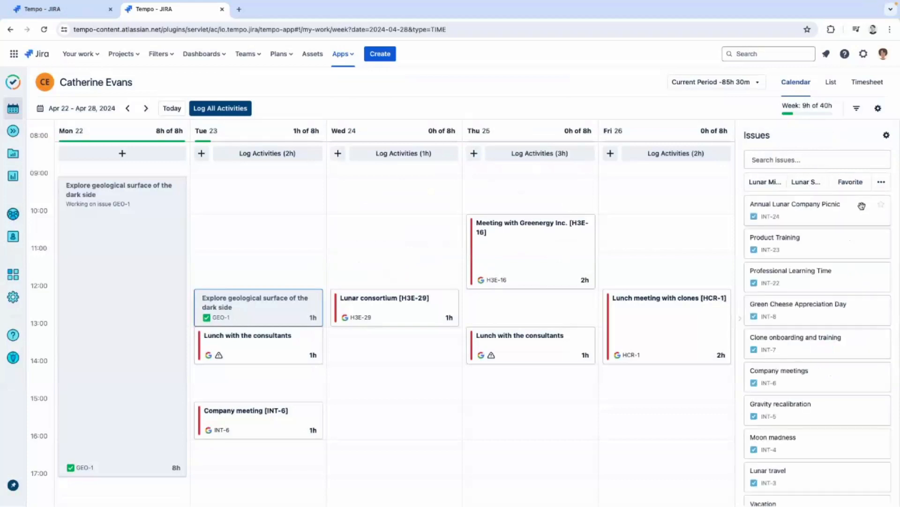
left_click(880, 188)
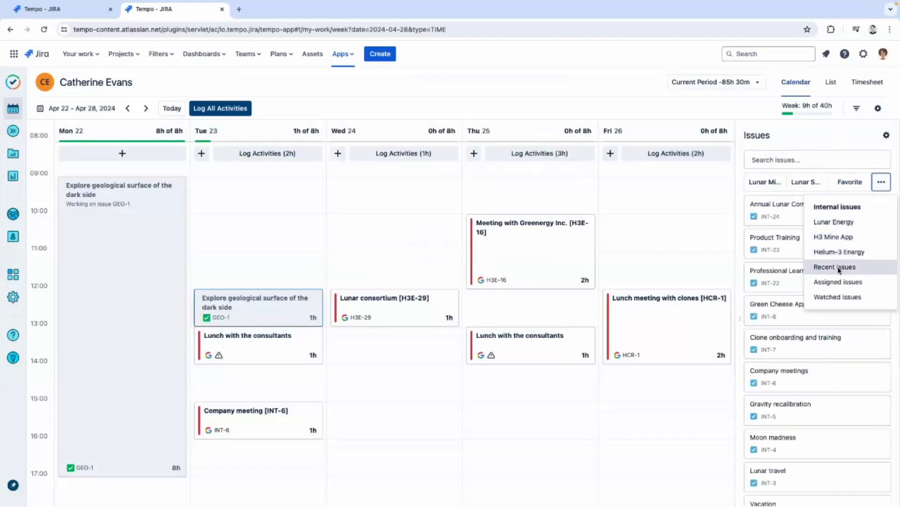
left_click(866, 282)
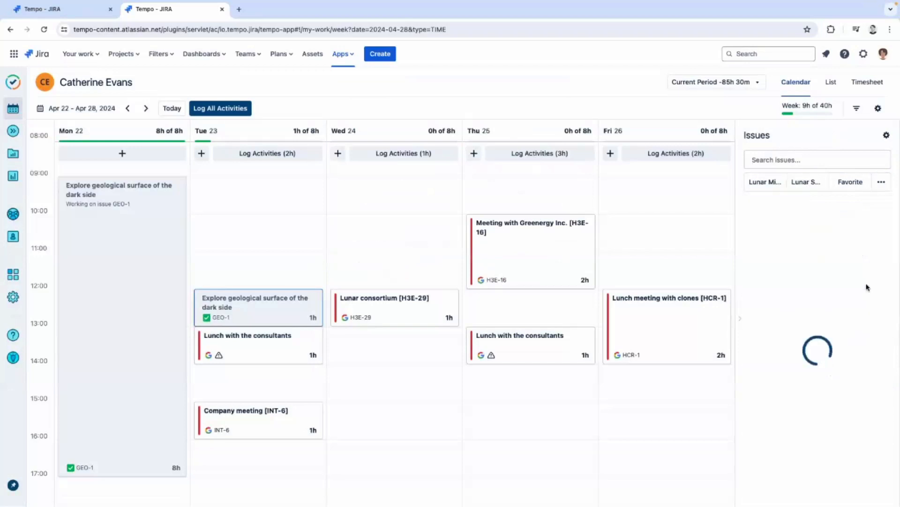
left_click(882, 181)
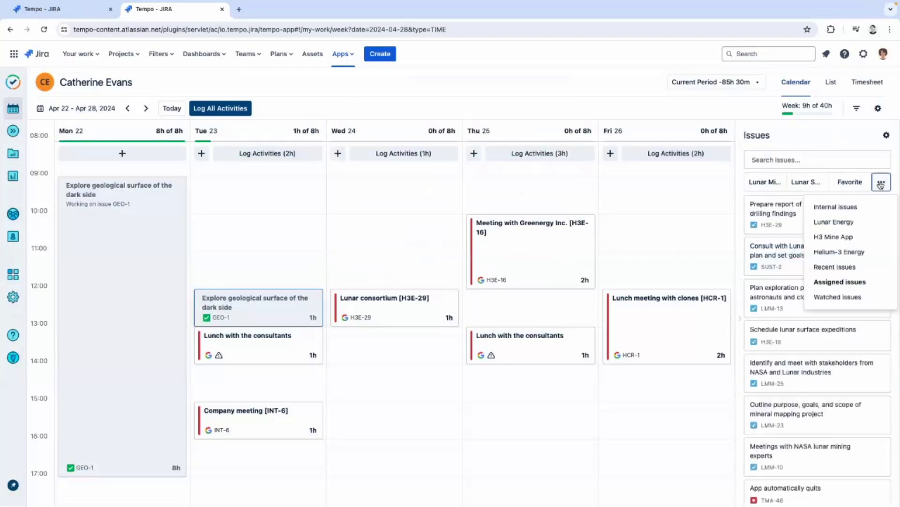
left_click(851, 297)
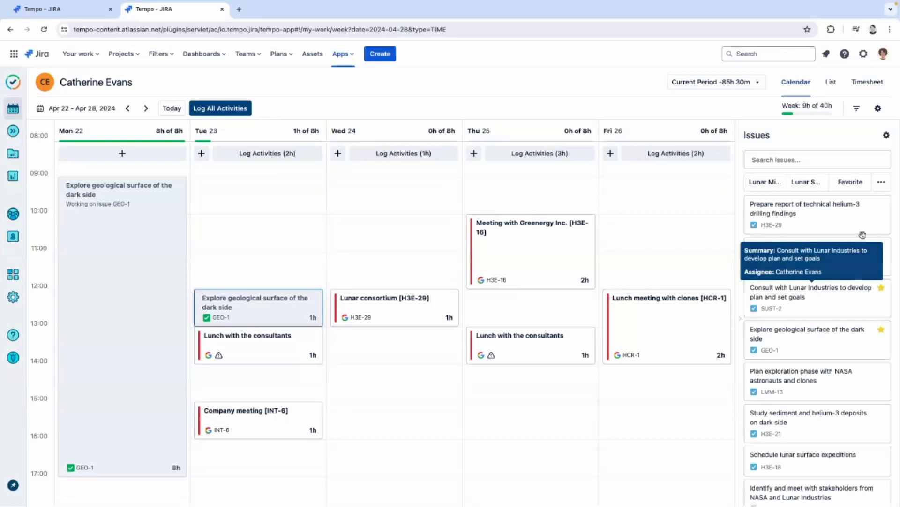
- Configure the issue picker so Assigned issues comes third, directly above Favorite issues, and show the Assigned list
left_click(886, 137)
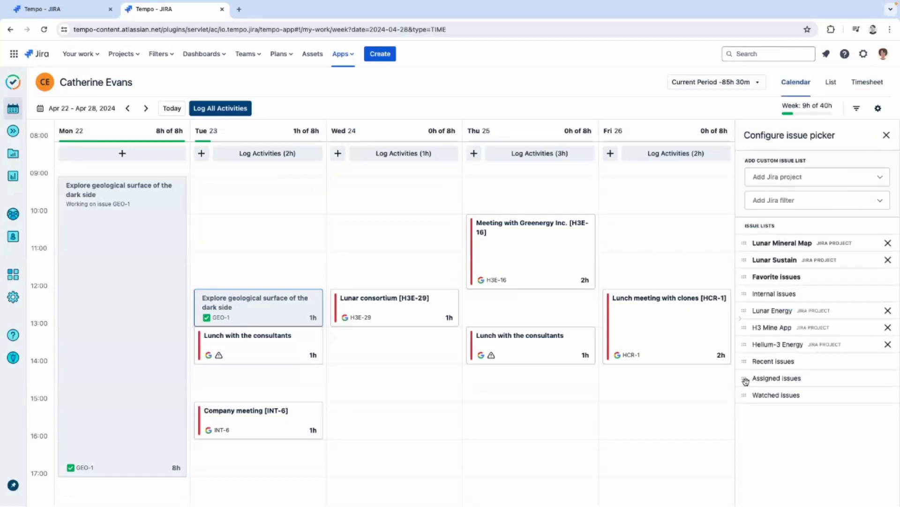
left_click_drag(745, 381, 749, 279)
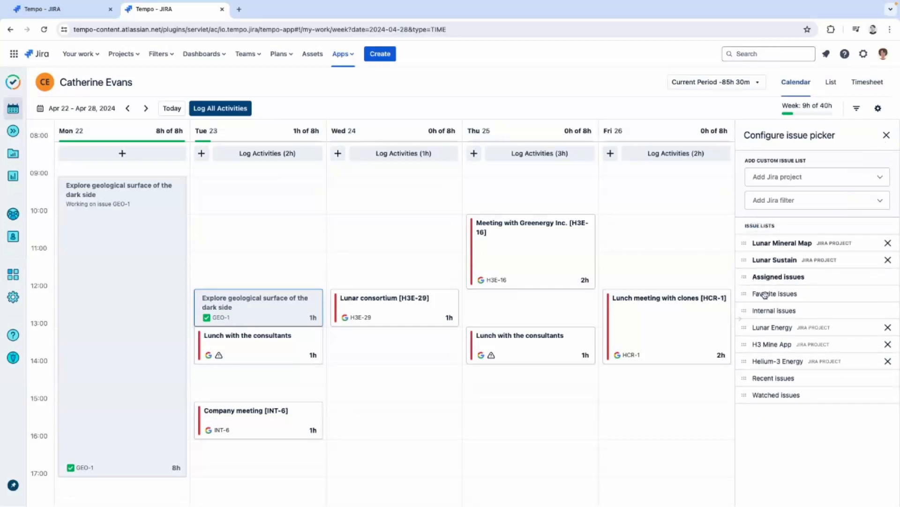
left_click(886, 136)
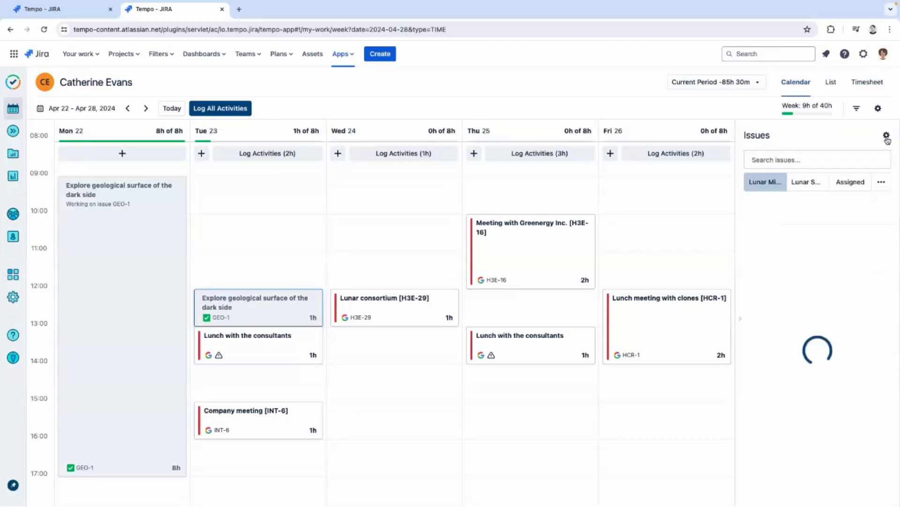
left_click(849, 182)
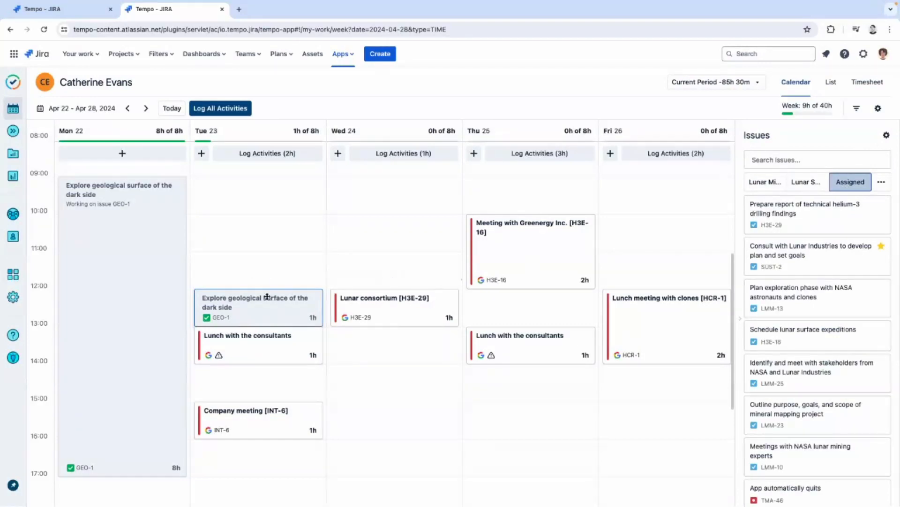
- Delete Tuesday 23's 1h GEO-1 worklog and log 1h on GEO-1 again from 12:00 to 13:00
mouse_move(259, 304)
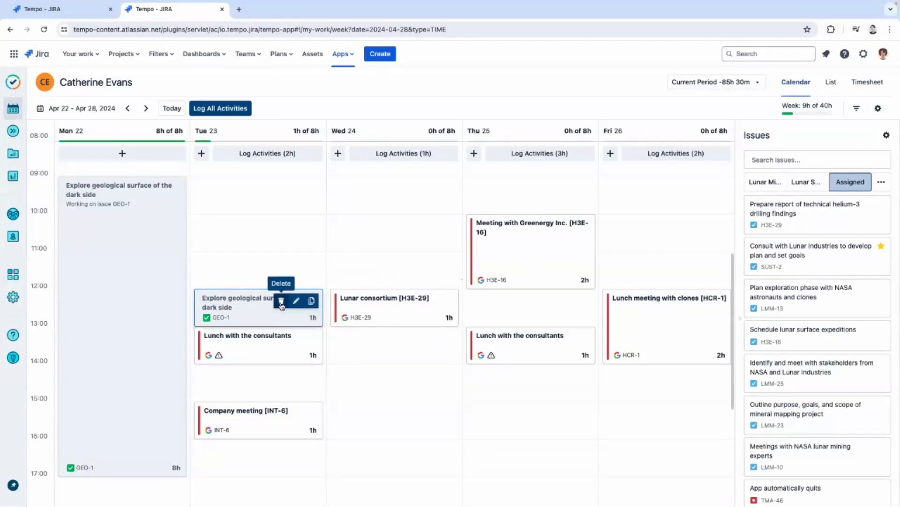
left_click(281, 301)
left_click_drag(288, 295, 290, 320)
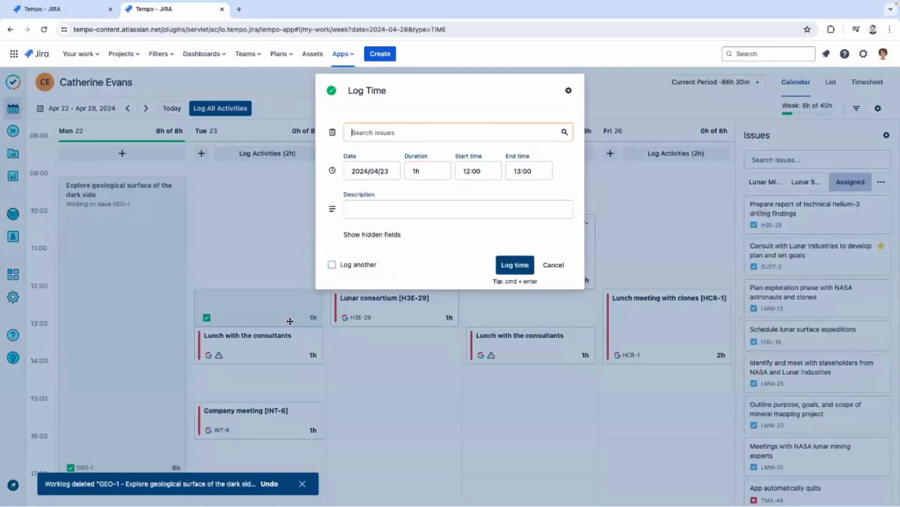
left_click(390, 136)
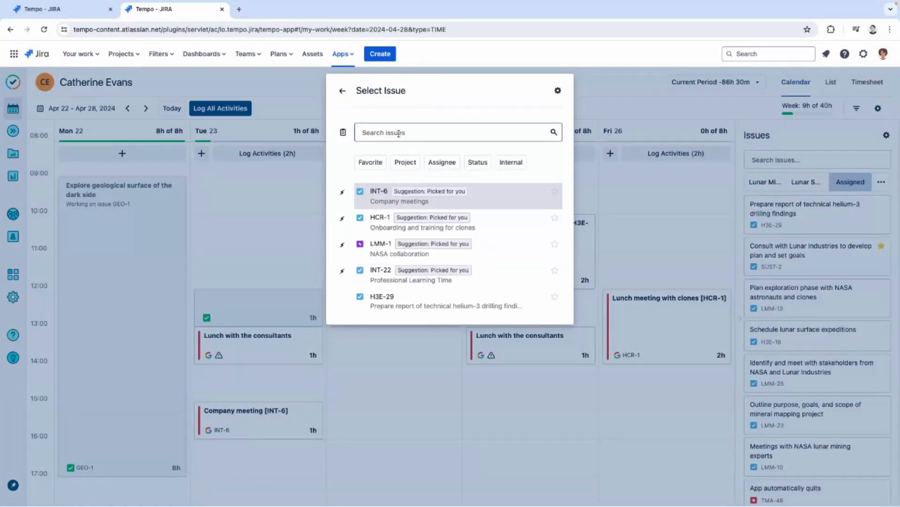
type("geo-1")
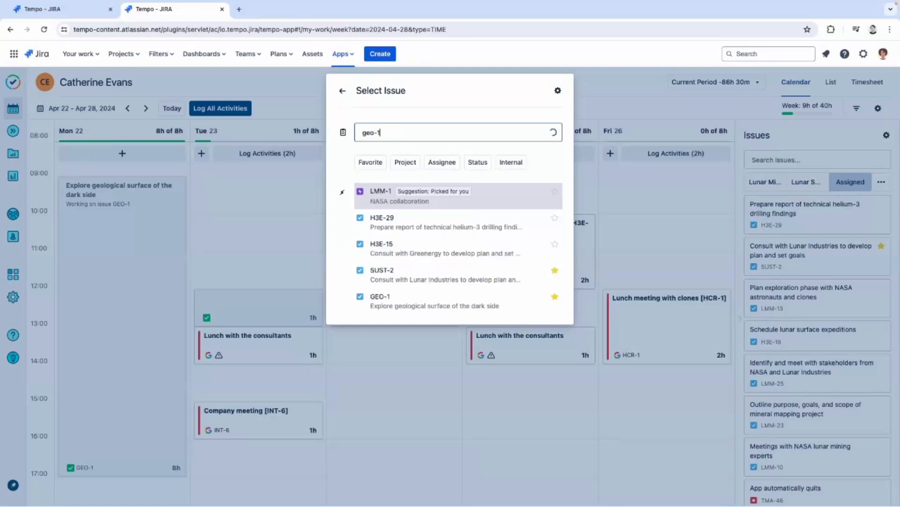
left_click(490, 196)
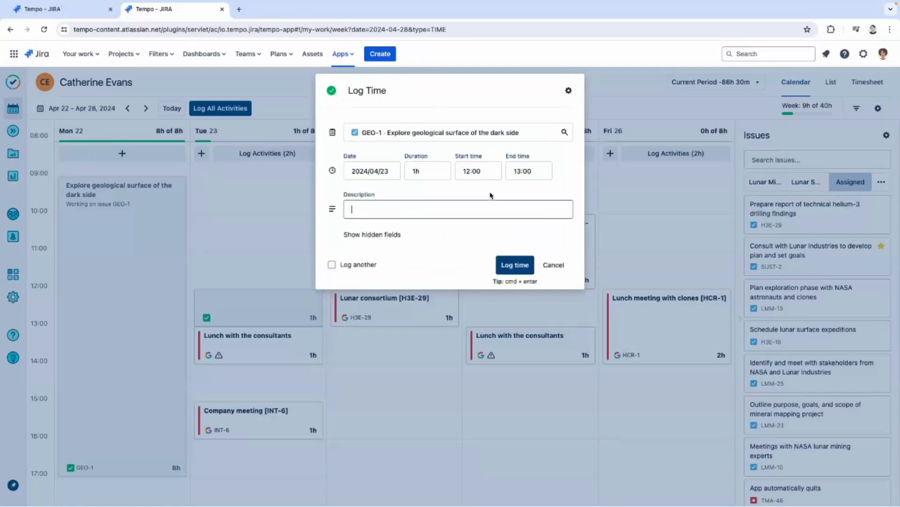
left_click(512, 266)
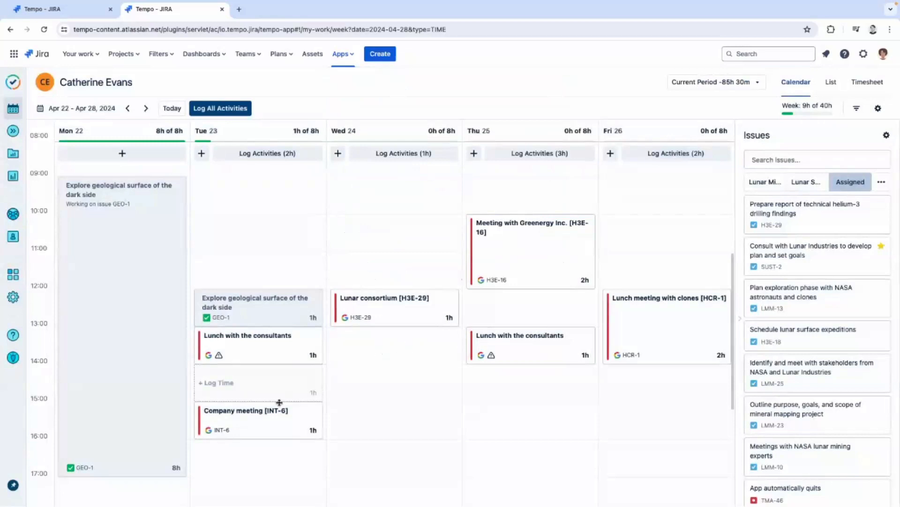
- Switch the Office365 Calendar activity source on and off again in the calendar's activity filter
mouse_move(249, 422)
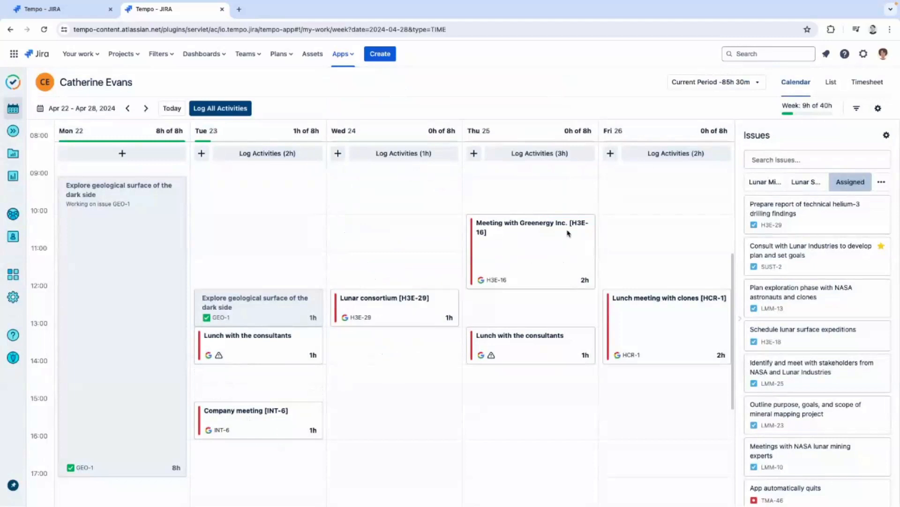
left_click(857, 108)
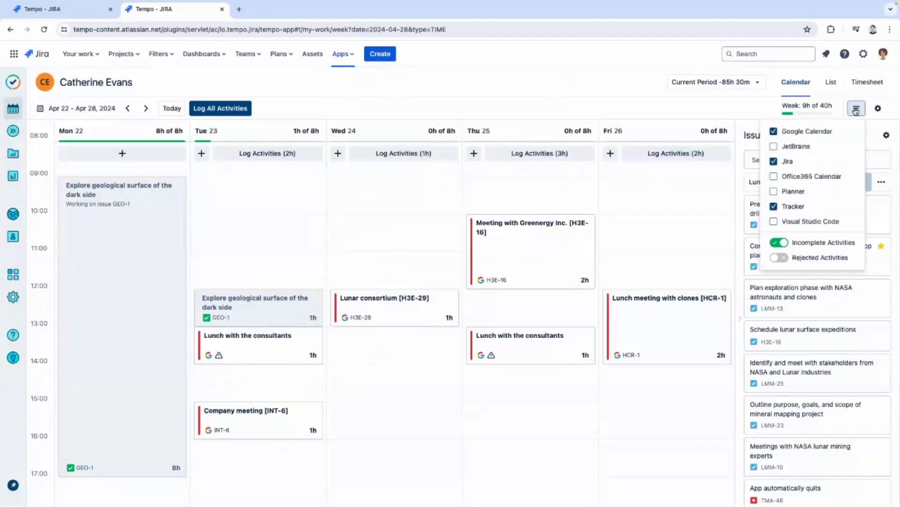
left_click(774, 177)
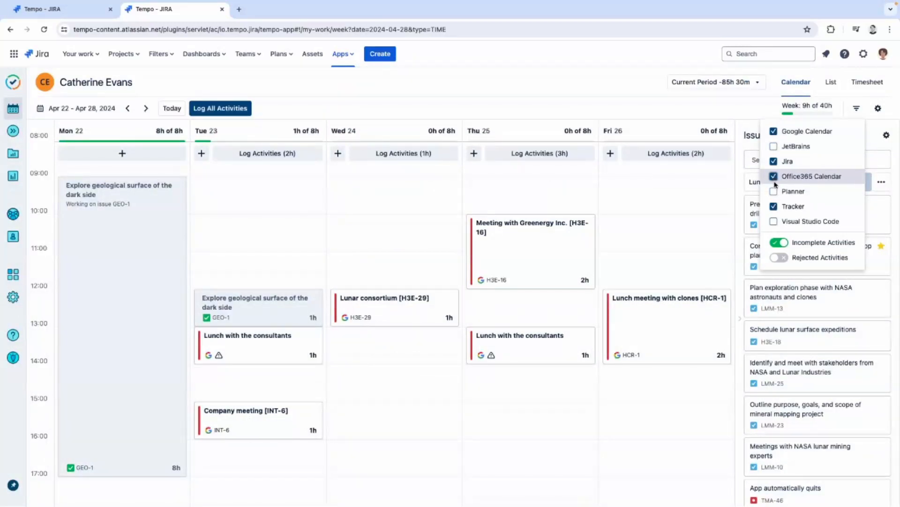
left_click(776, 180)
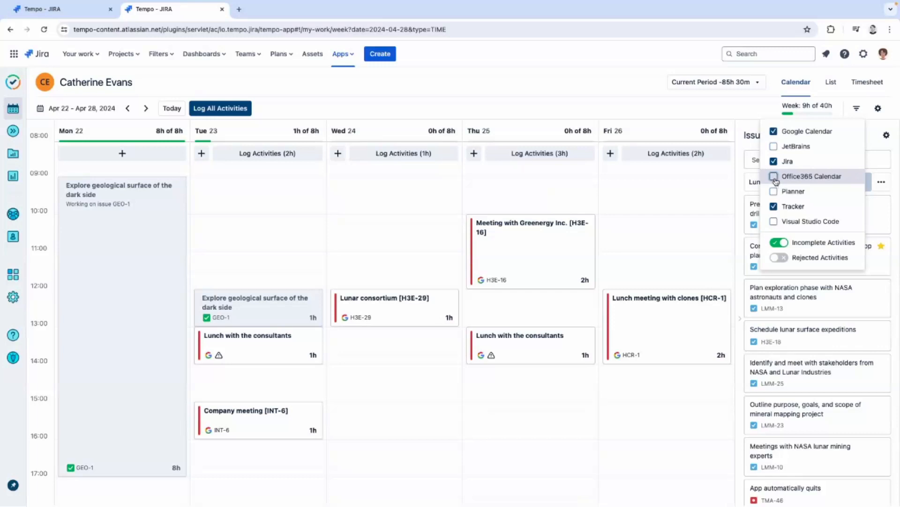
left_click(705, 107)
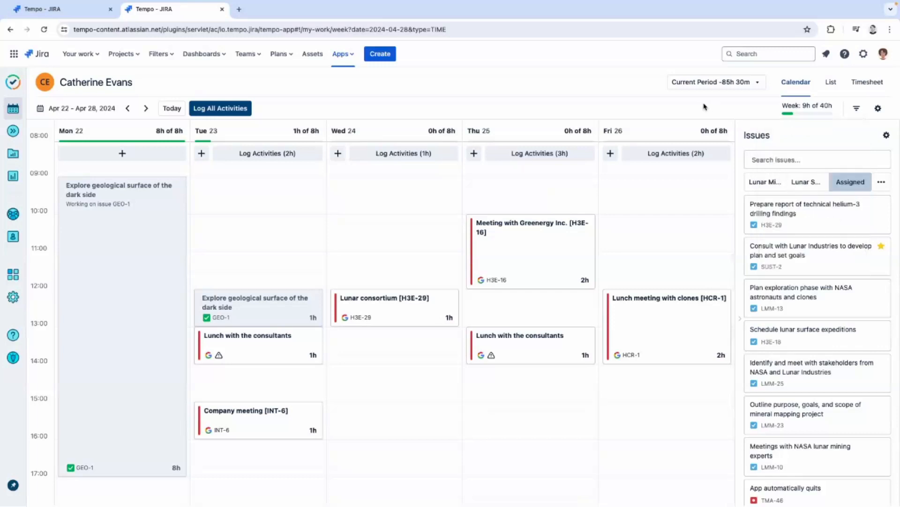
- Review the activity provider settings for Github, GitLab, Google Calendar and Office365 Calendar, and close them
left_click(877, 109)
left_click(819, 203)
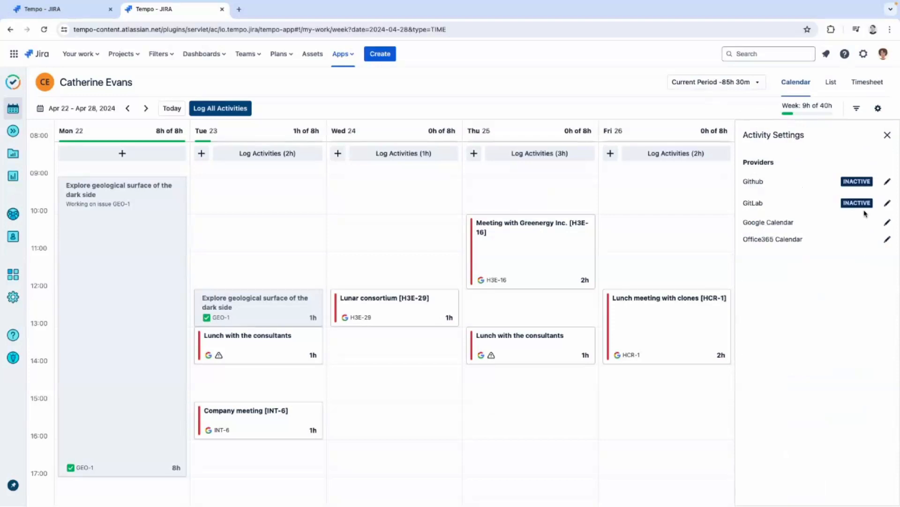
left_click(887, 136)
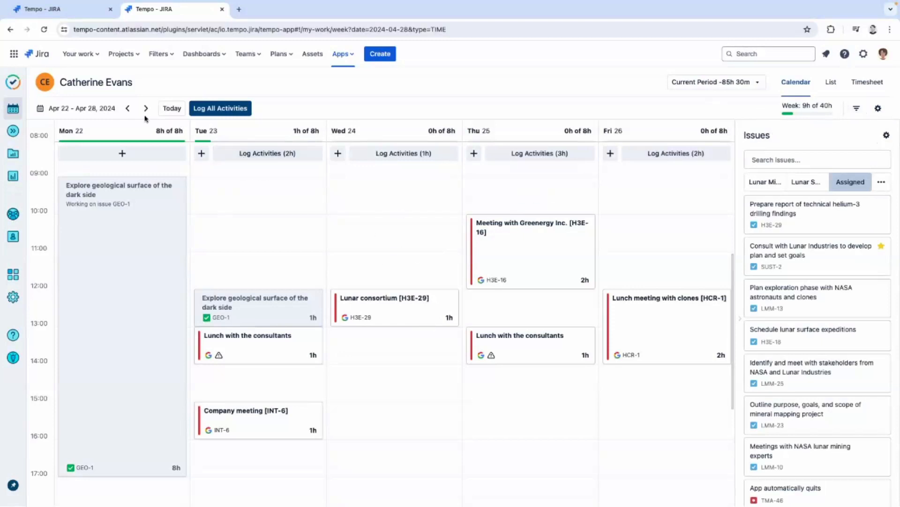
- In the week of Apr 15 to Apr 21, hide and show Jira activities again, and return to Apr 22 to Apr 28
left_click(127, 108)
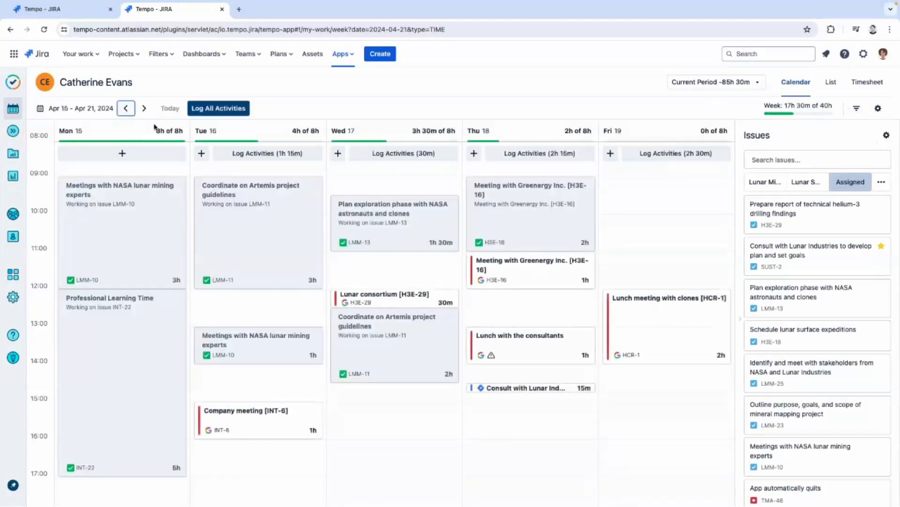
mouse_move(532, 389)
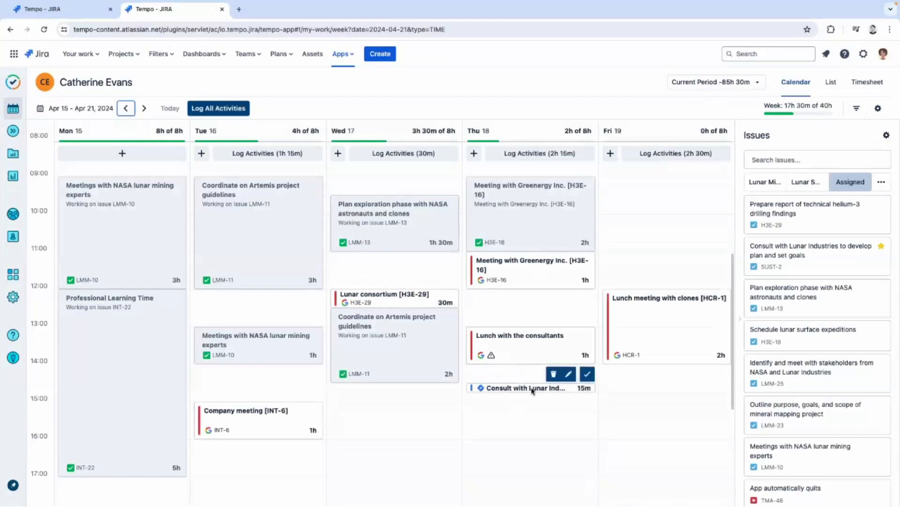
left_click(857, 108)
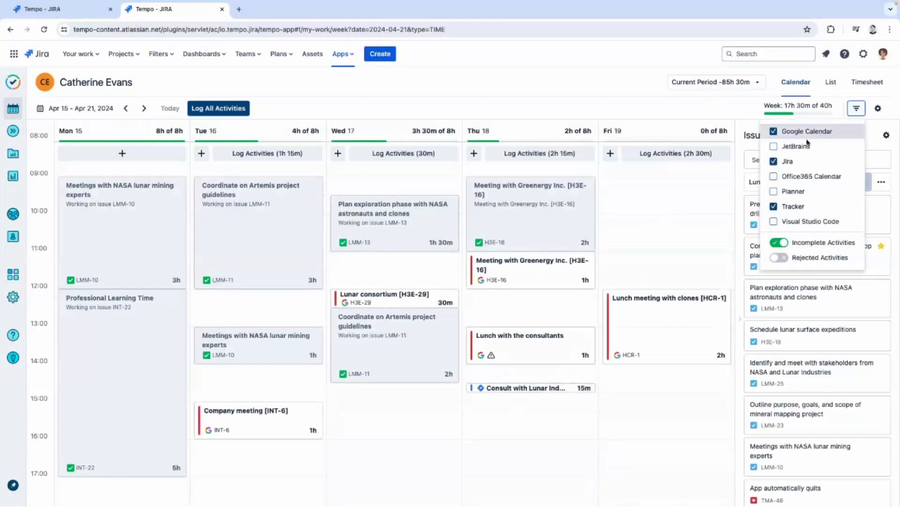
left_click(774, 161)
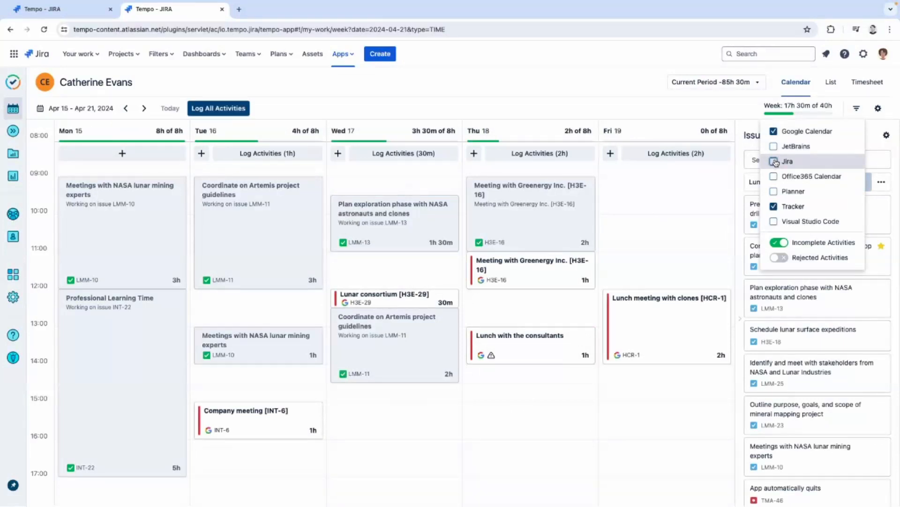
left_click(774, 161)
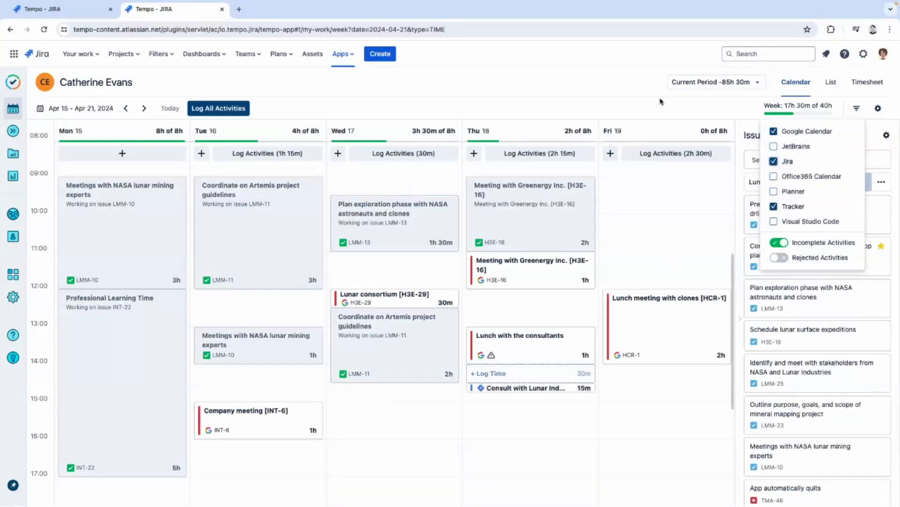
left_click(617, 84)
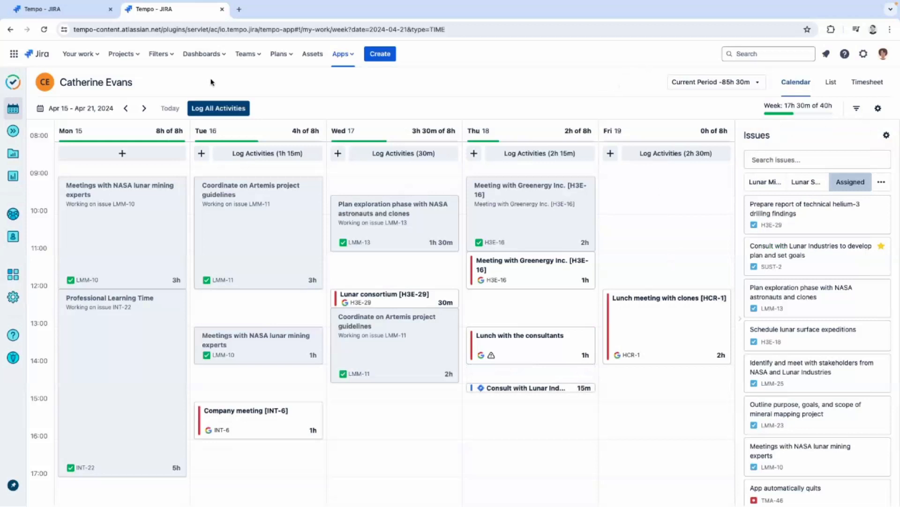
left_click(145, 109)
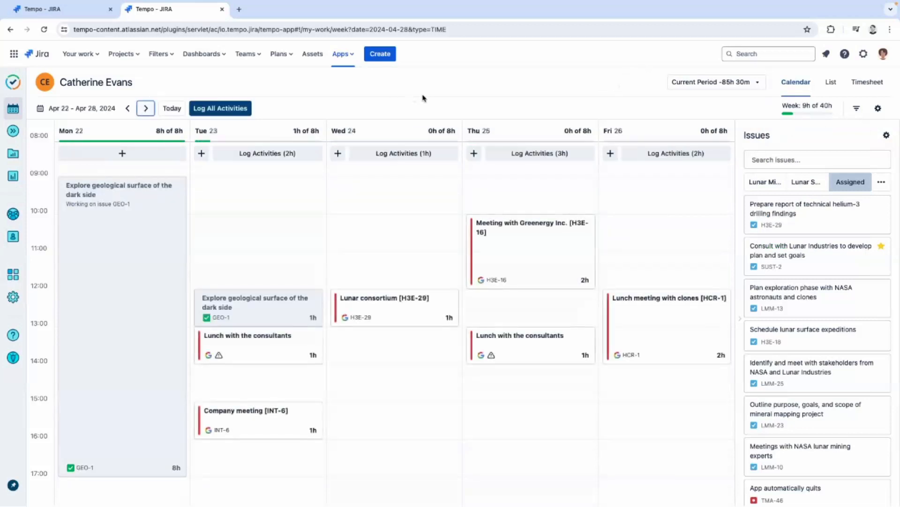
- Review the activity filter options and the actions offered on Tuesday 23's suggested Company meeting activity
left_click(855, 110)
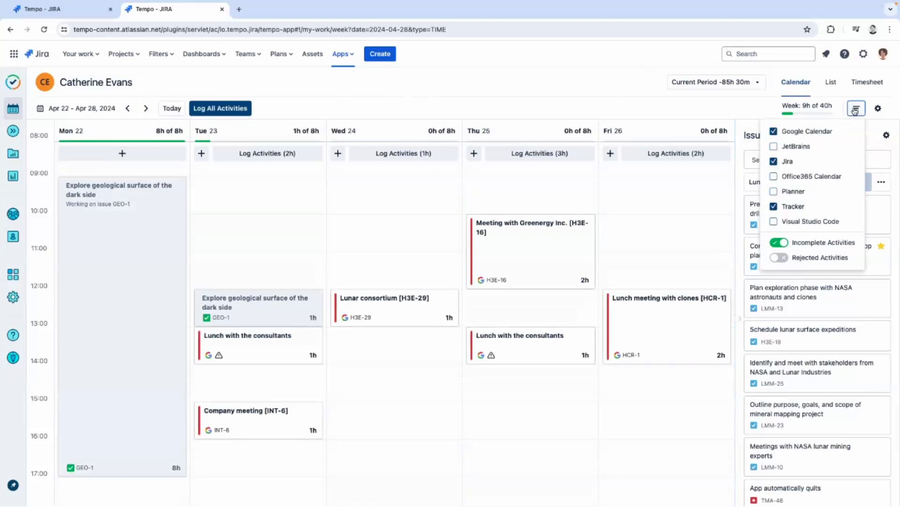
left_click(856, 110)
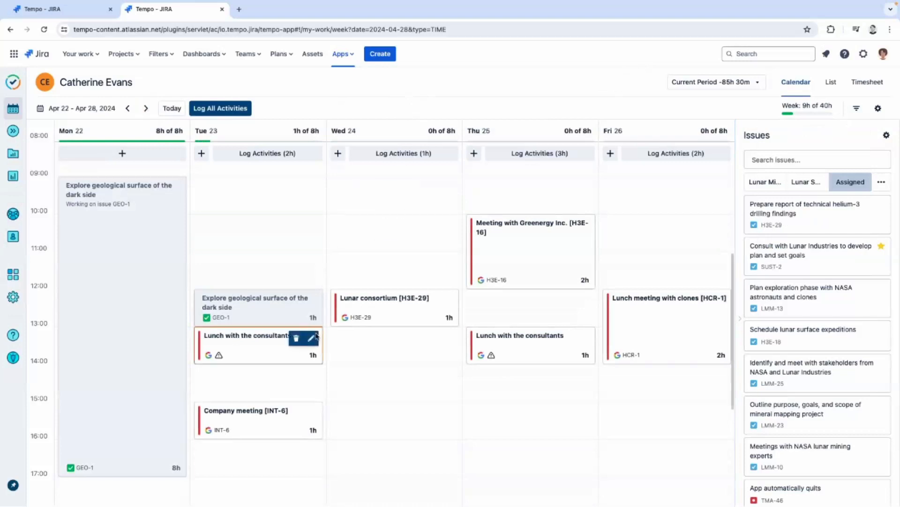
mouse_move(299, 420)
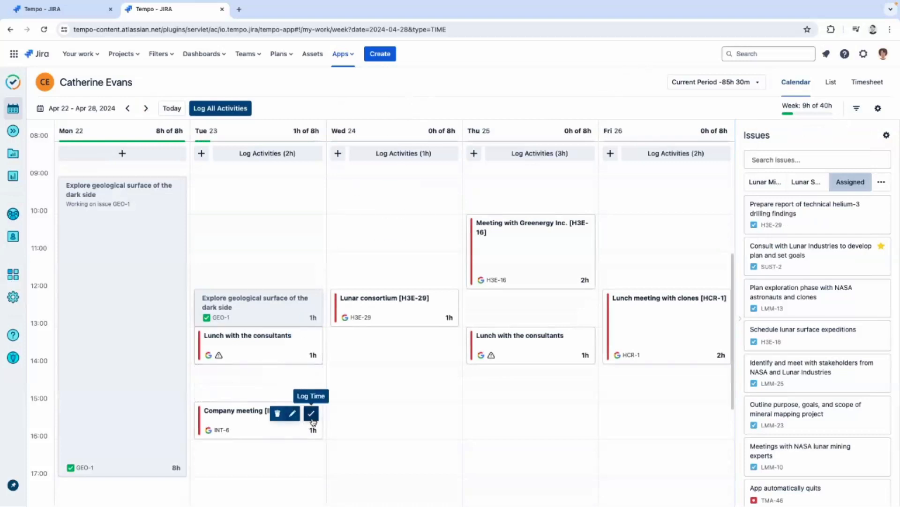
- Log Tuesday 23's suggested Company meeting activity, and log Lunch with the consultants for 1h on issue LMM-10
left_click(312, 415)
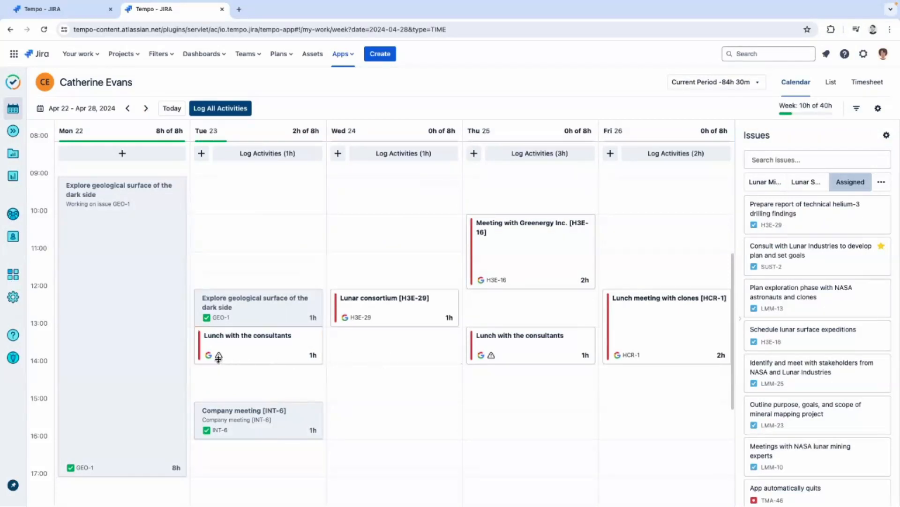
left_click(271, 336)
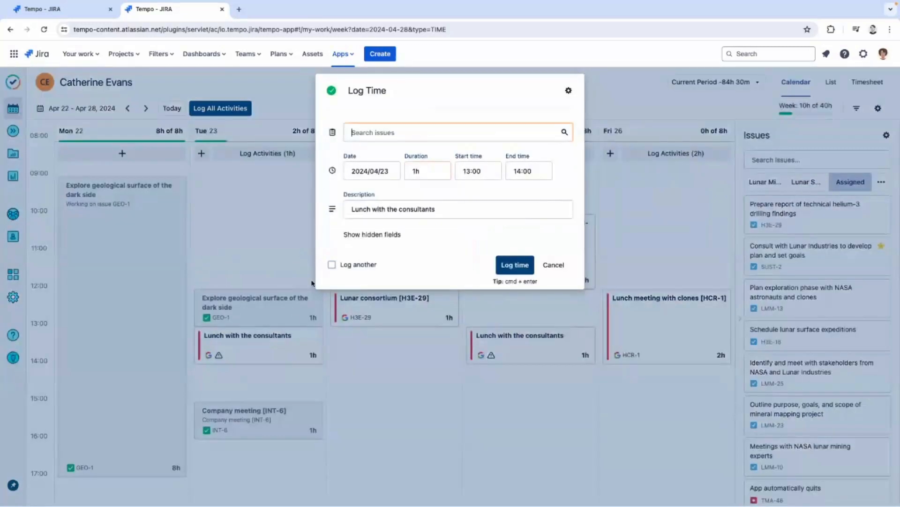
left_click(362, 134)
type("meeting")
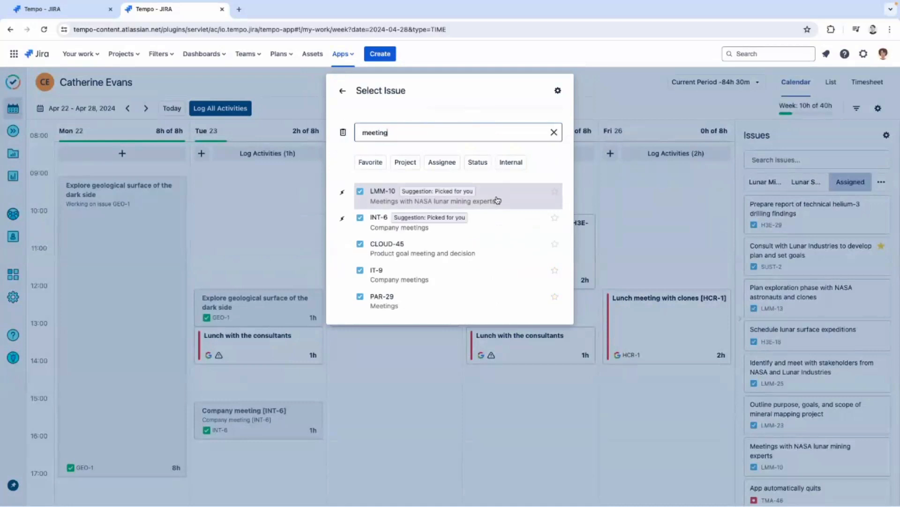
left_click(498, 200)
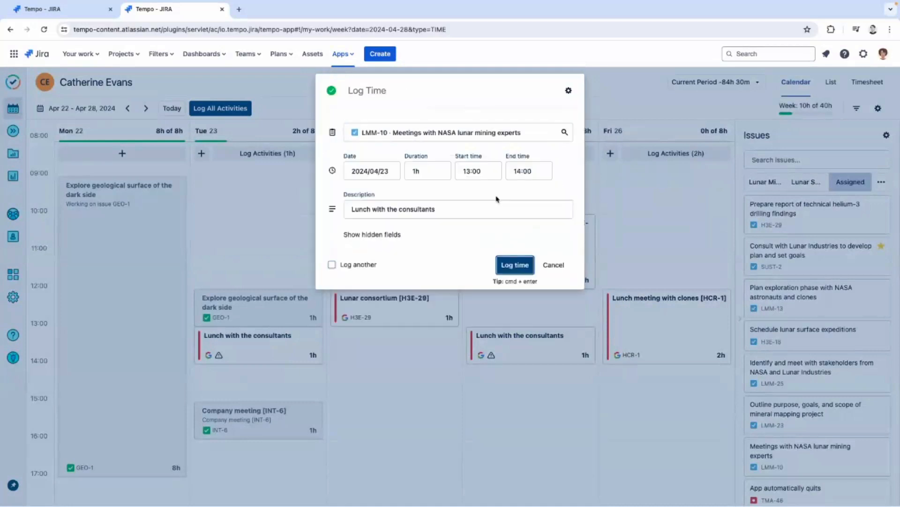
left_click(514, 272)
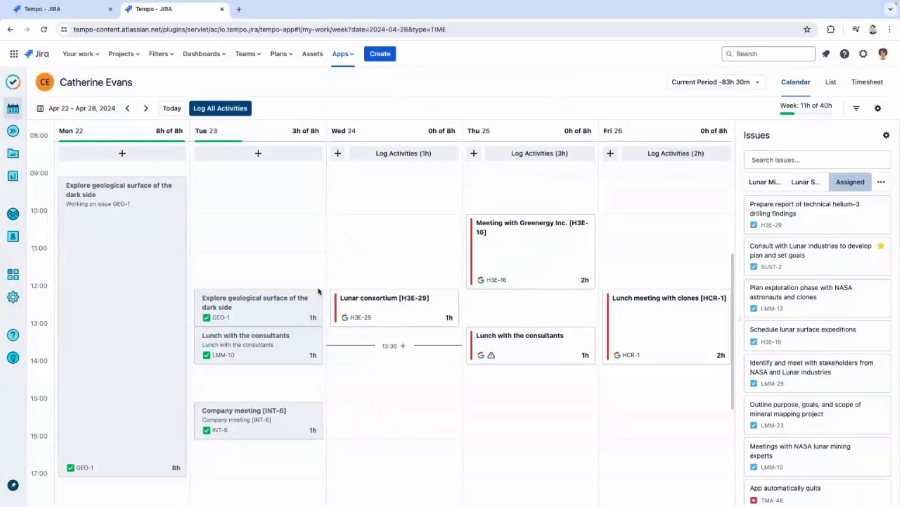
- Log all remaining suggested activities of the week, confirming Thursday 25's Lunch with the consultants on LMM-10 for 1h
left_click(246, 109)
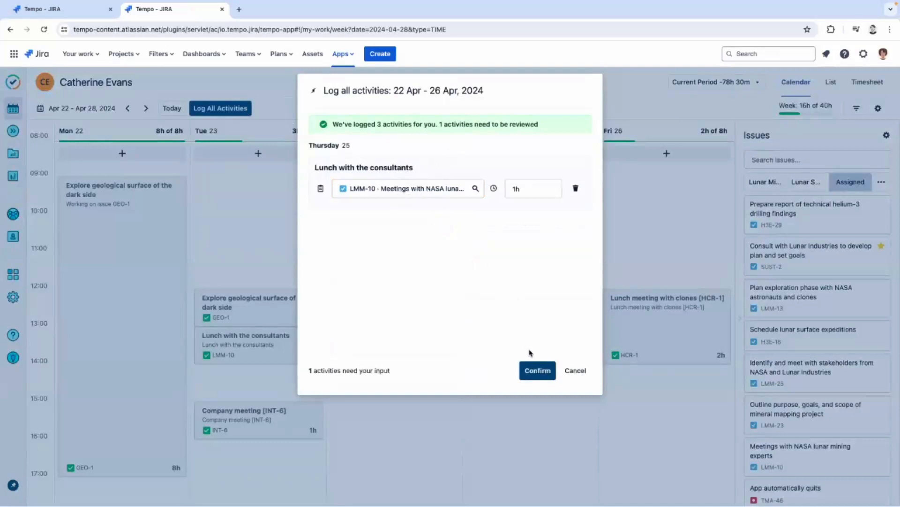
left_click(537, 371)
mouse_move(535, 347)
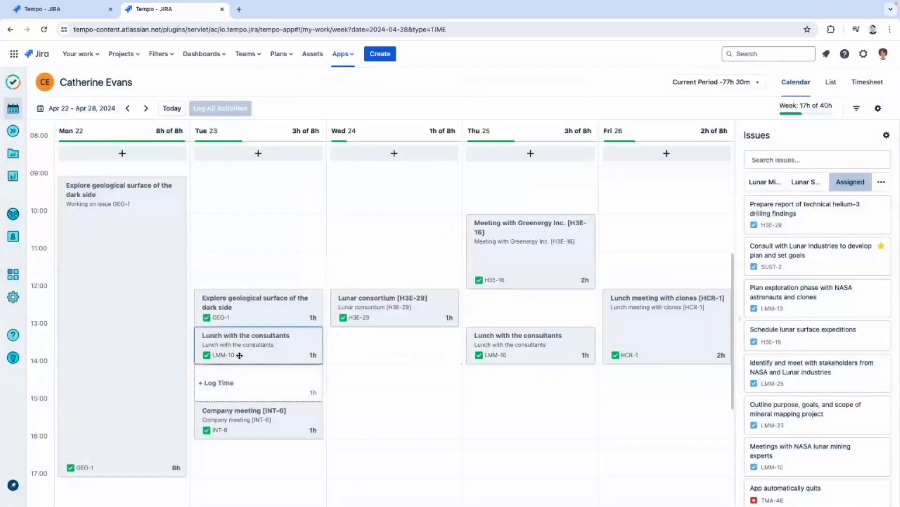
- Review the recent timesheets overview with the current and past periods, and close it
mouse_move(233, 354)
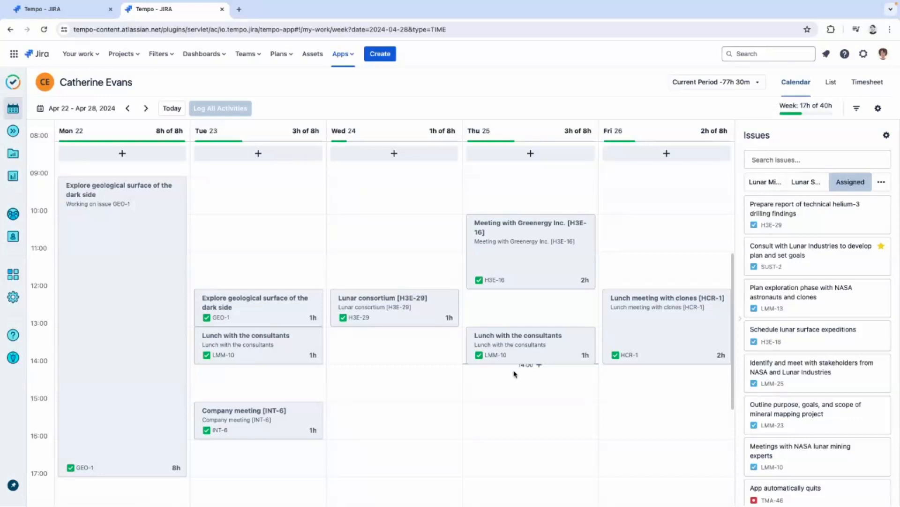
left_click(759, 86)
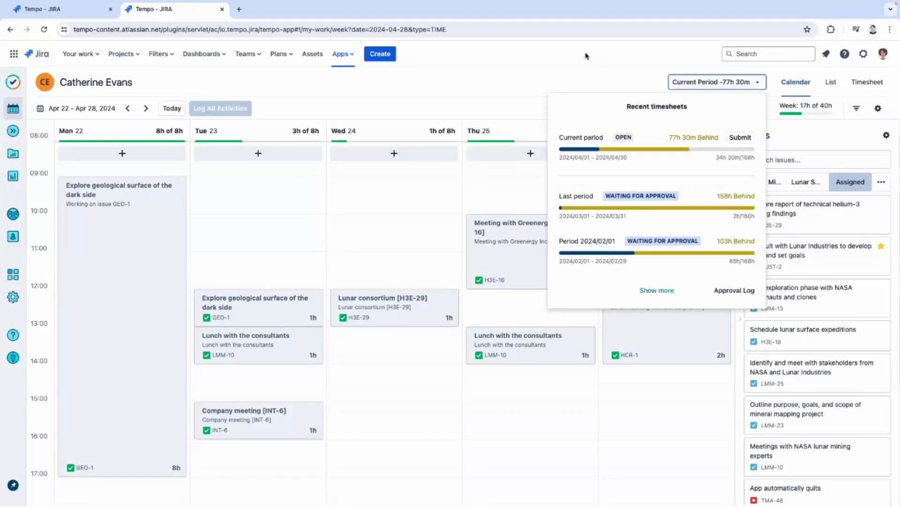
left_click(573, 78)
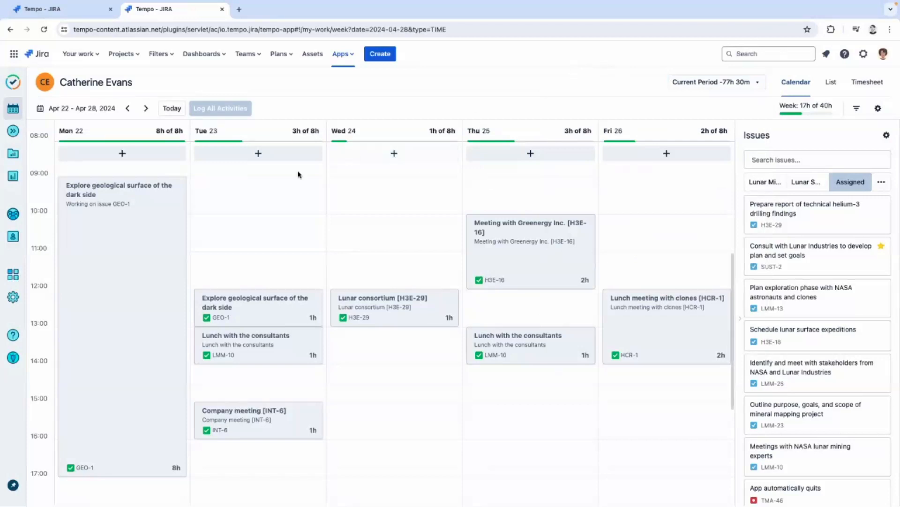
- Review the Scientific Consulting team's timesheet approvals for March 2024 and the extra actions offered for the timesheet waiting for approval
left_click(14, 213)
scroll(185, 221, "down", 8)
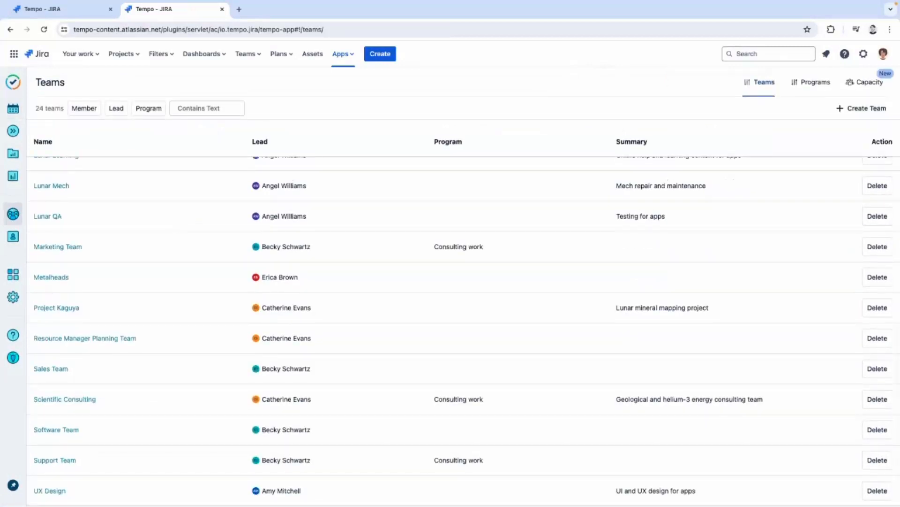
left_click(79, 396)
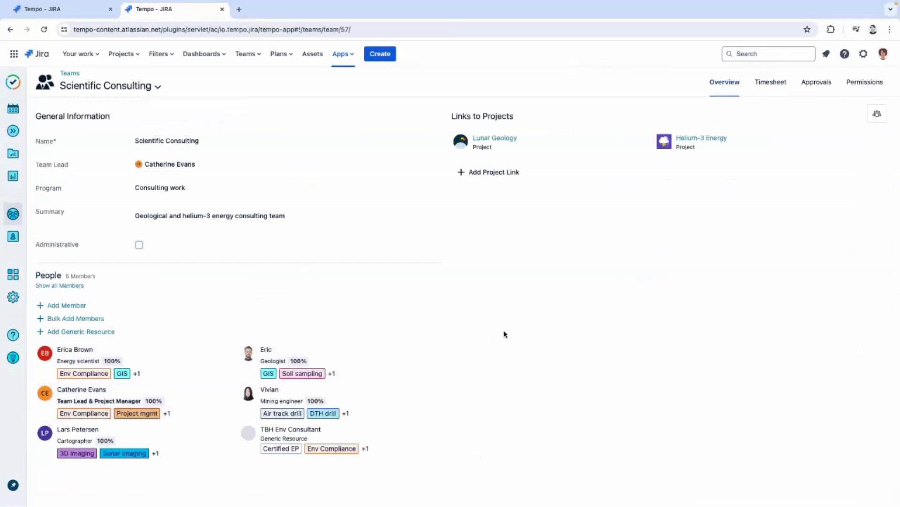
left_click(811, 87)
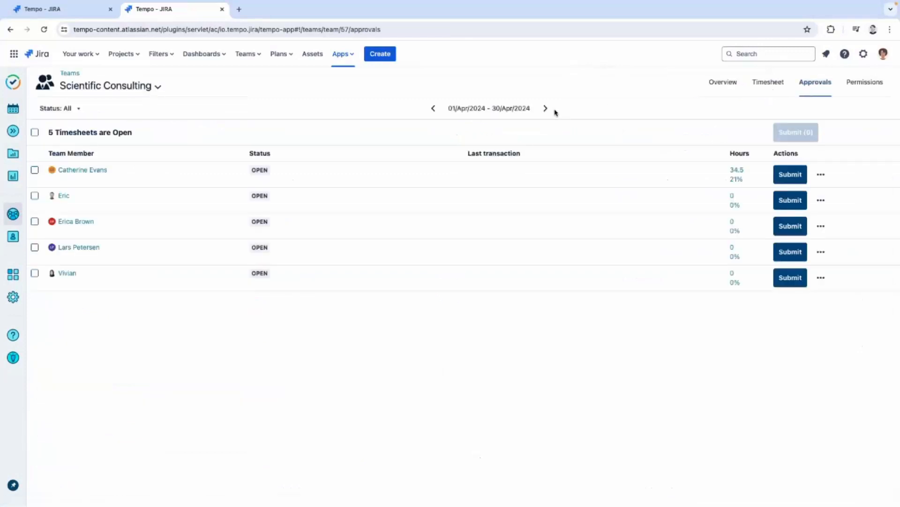
left_click(432, 109)
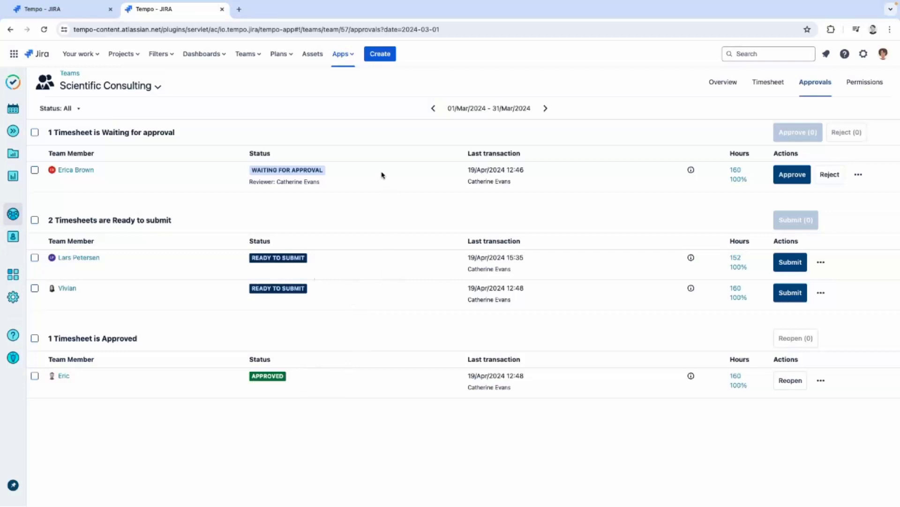
left_click(858, 176)
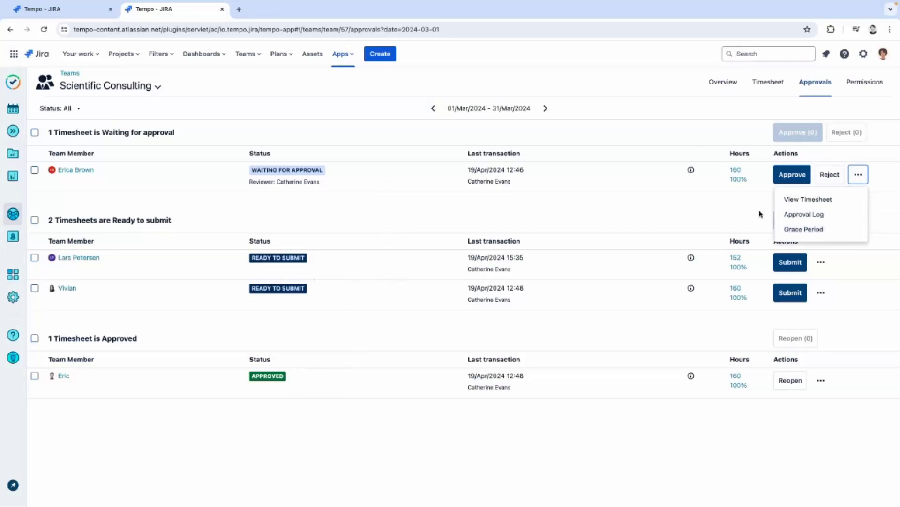
left_click(730, 215)
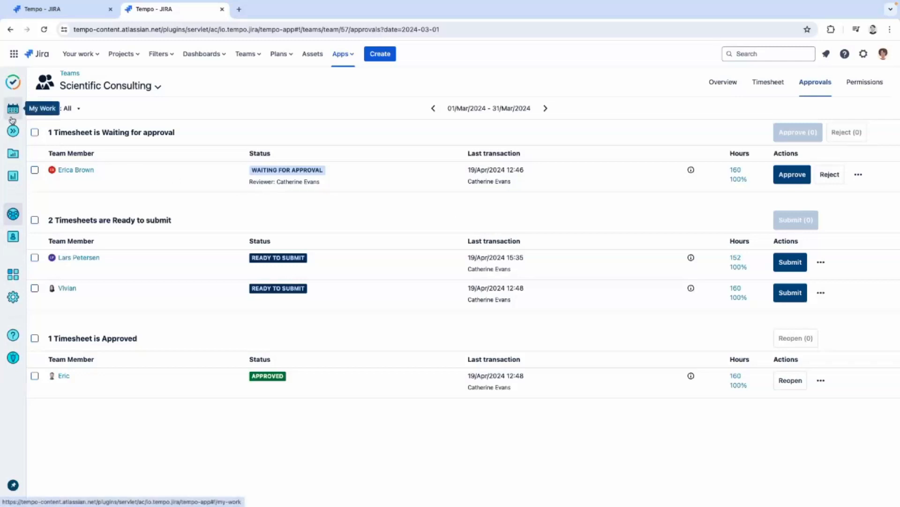
- Create a Logged Time report filtered by the Scientific Consulting team
left_click(12, 177)
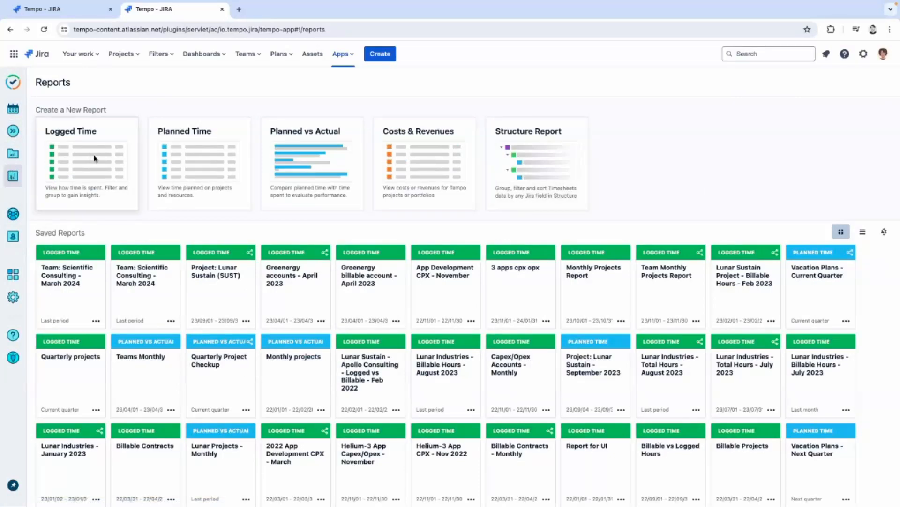
left_click(95, 159)
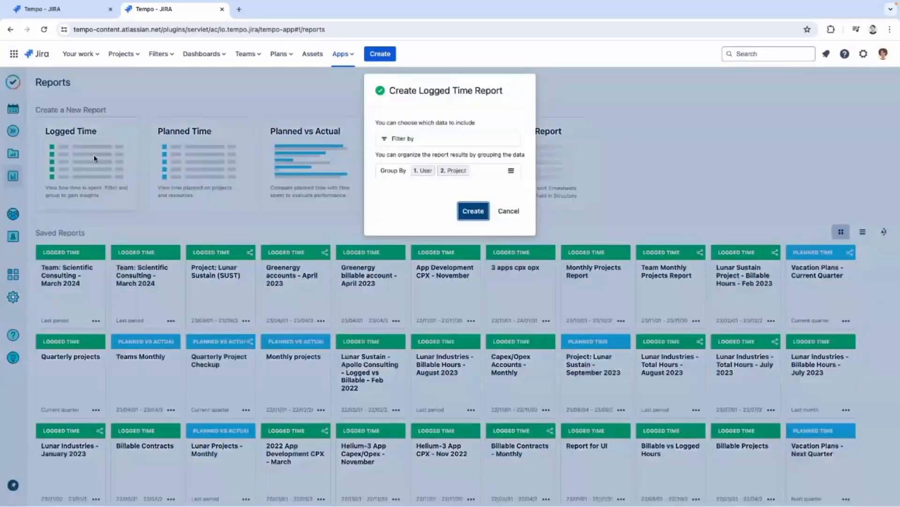
left_click(423, 142)
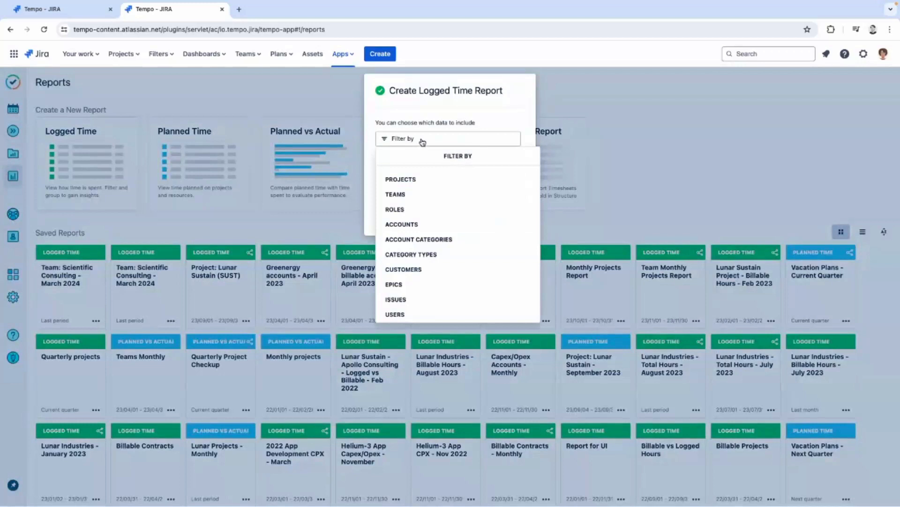
left_click(405, 195)
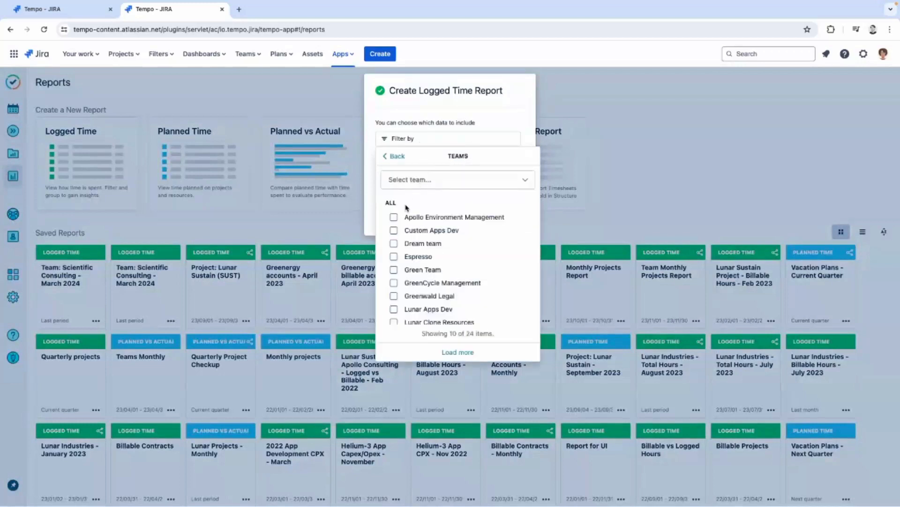
type("scientif")
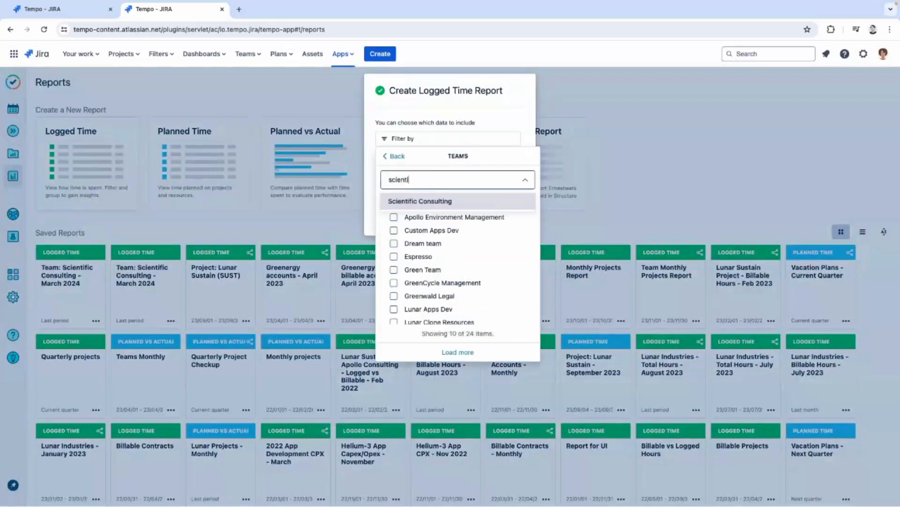
left_click(450, 207)
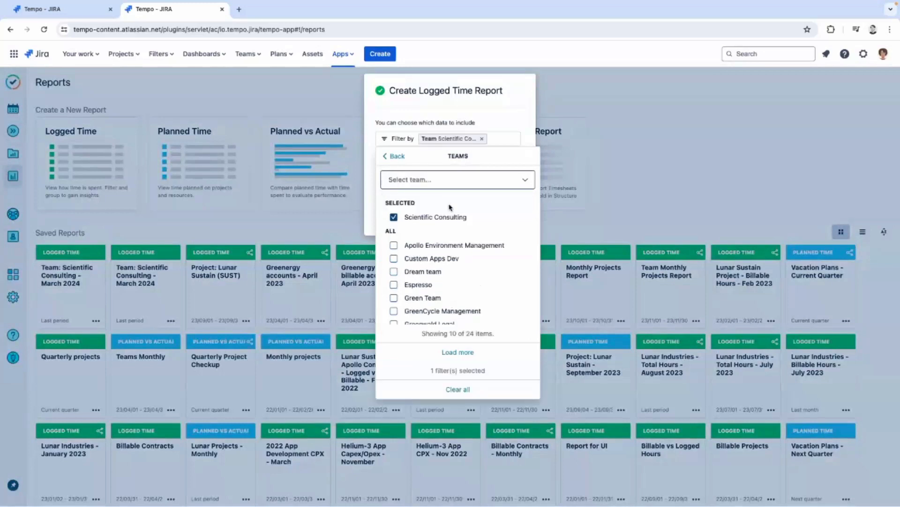
left_click(369, 186)
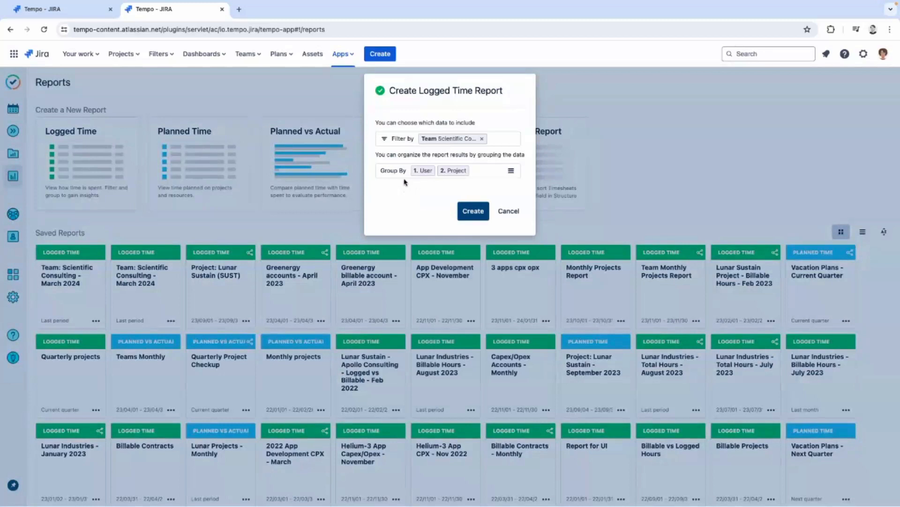
left_click(474, 212)
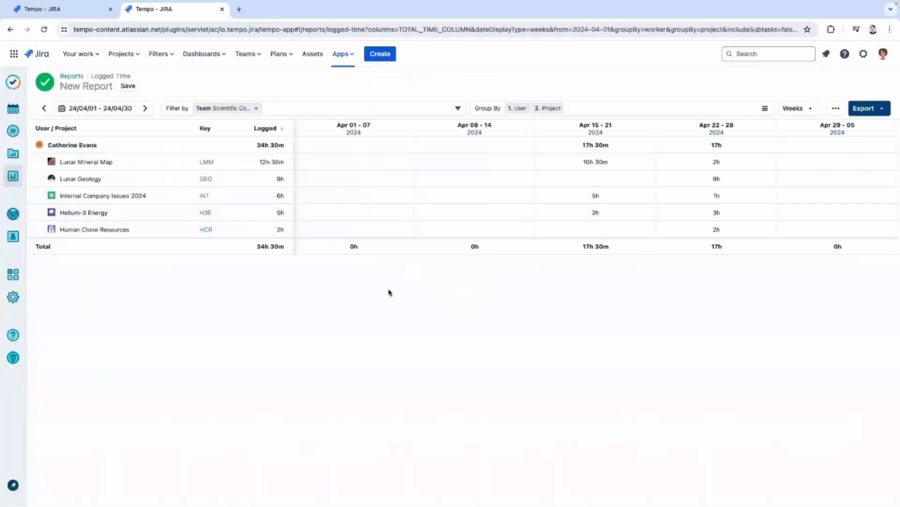
- Set the report period to March 2024 and add Issue as the third grouping level
left_click(45, 109)
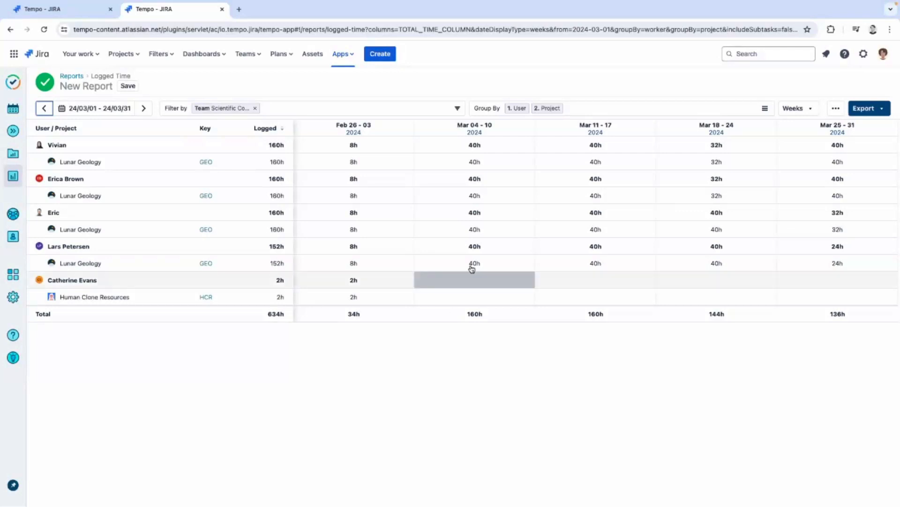
left_click(578, 111)
left_click(596, 196)
type("i")
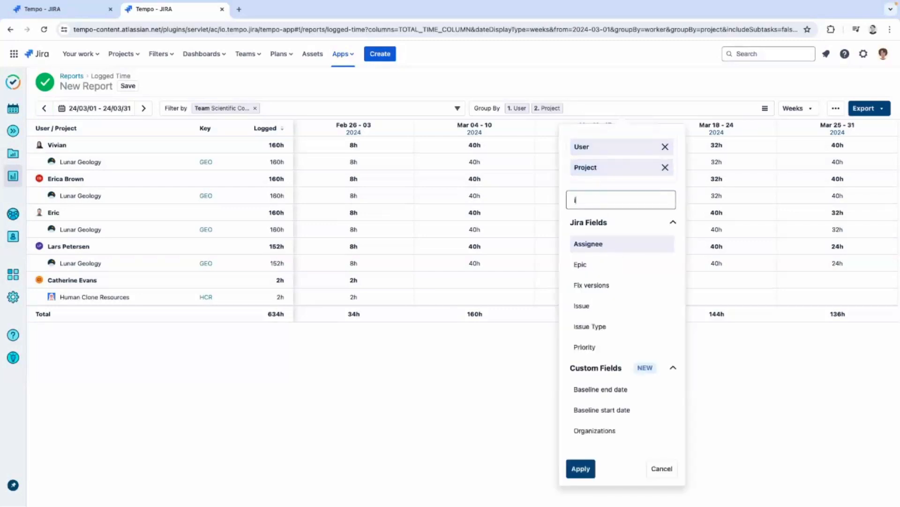
type("ssue")
left_click(604, 244)
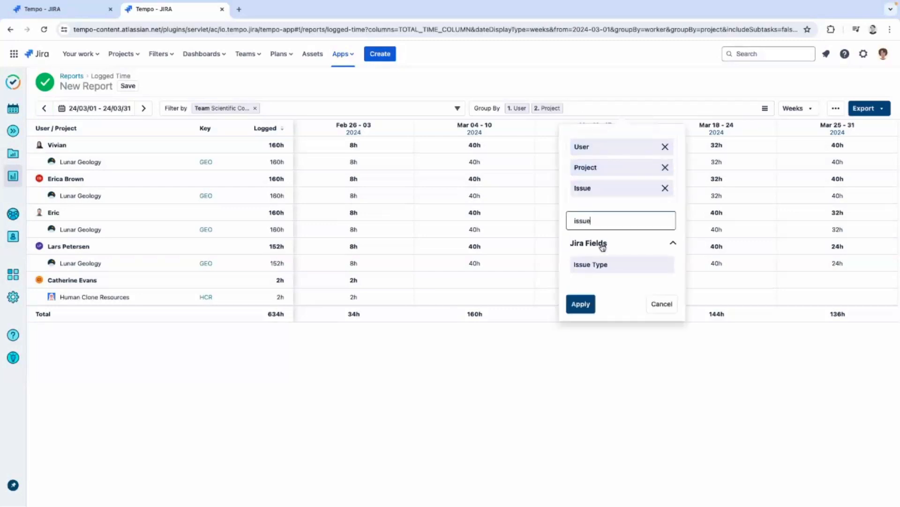
left_click(582, 304)
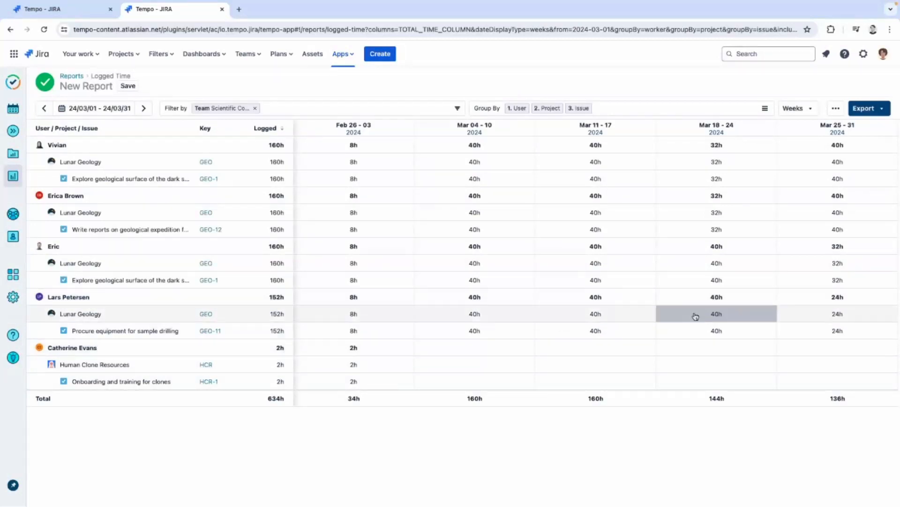
- Add the Required and Utilization columns to the logged time report
left_click(809, 111)
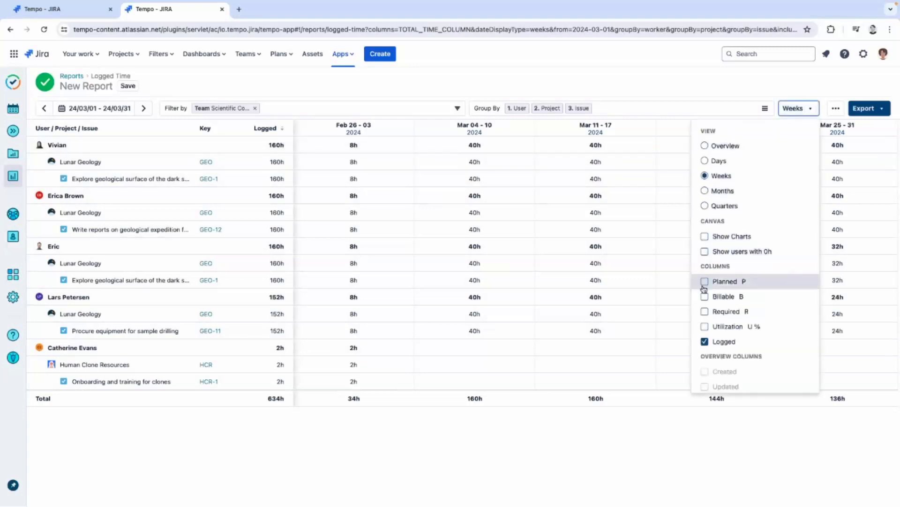
left_click(705, 313)
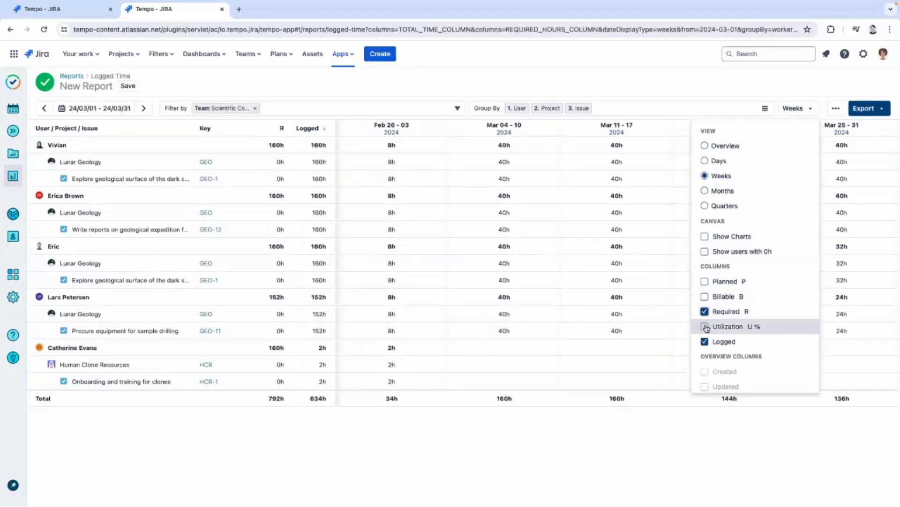
left_click(706, 328)
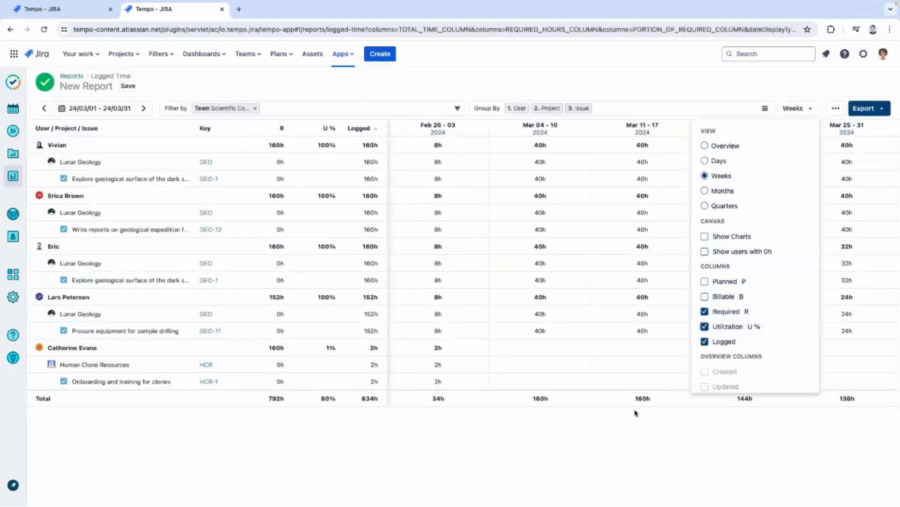
left_click(612, 439)
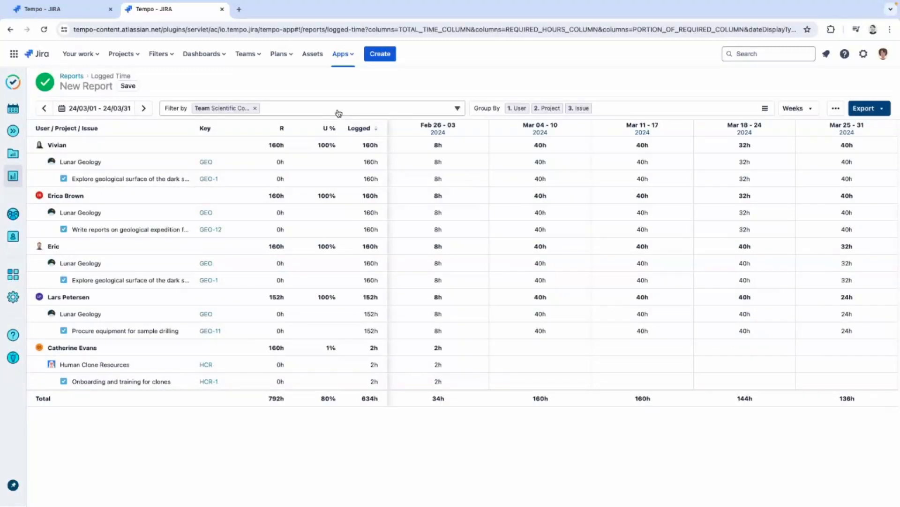
- Look through the filter categories available for the logged time report, down to Jira Filters (JQL)
left_click(284, 109)
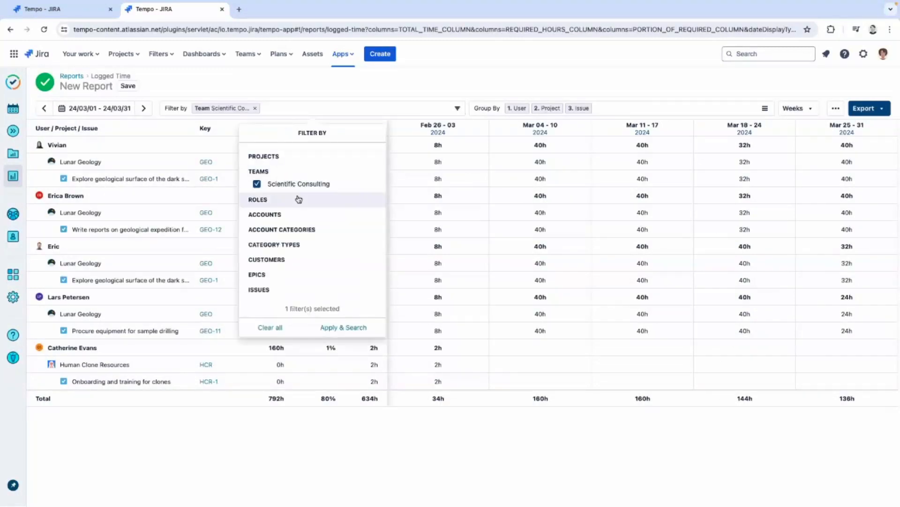
scroll(278, 225, "down", 2)
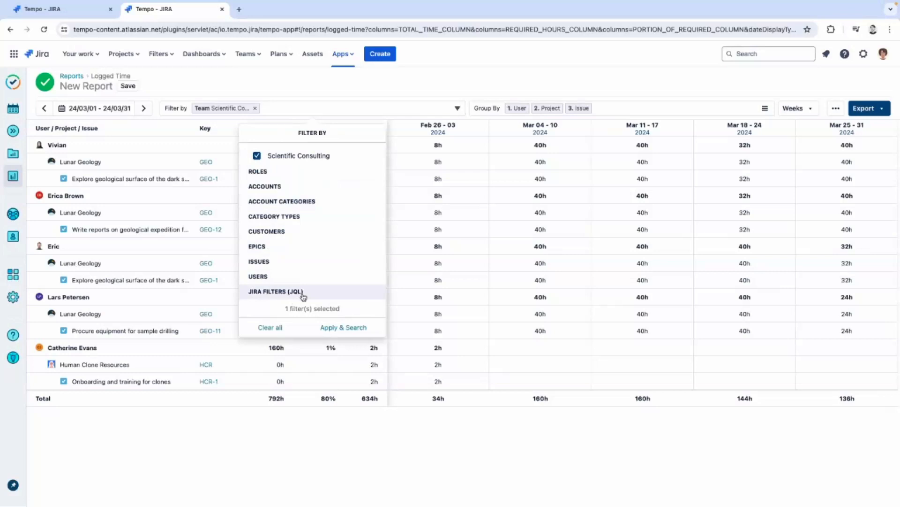
scroll(288, 183, "up", 2)
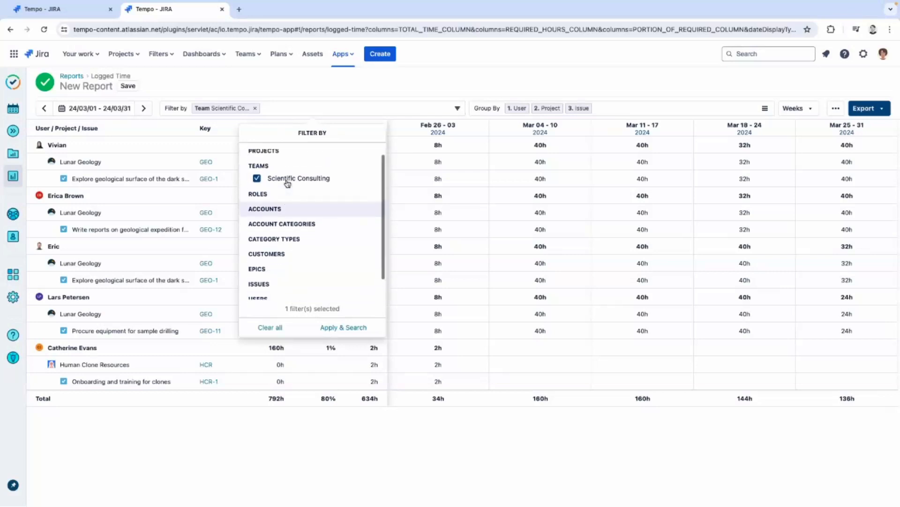
left_click(383, 428)
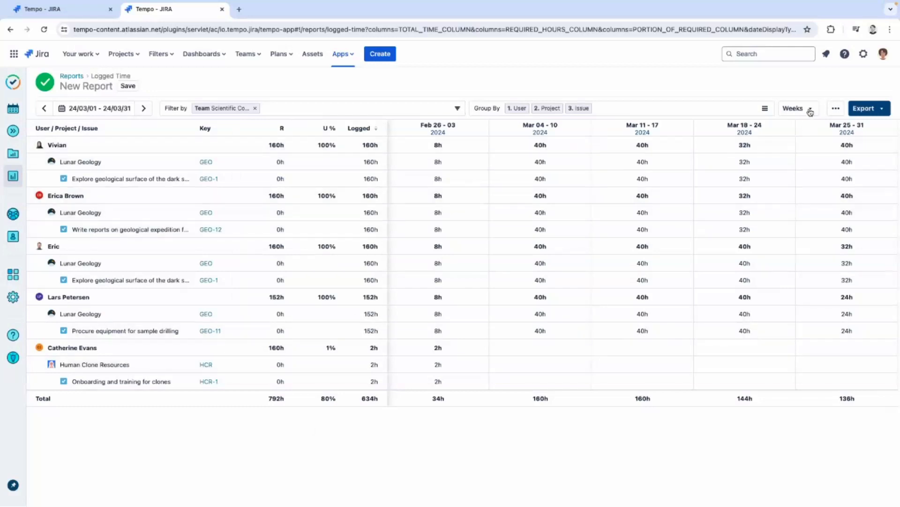
- Switch the logged time report through the Days, Weeks and Months views
left_click(808, 113)
left_click(718, 161)
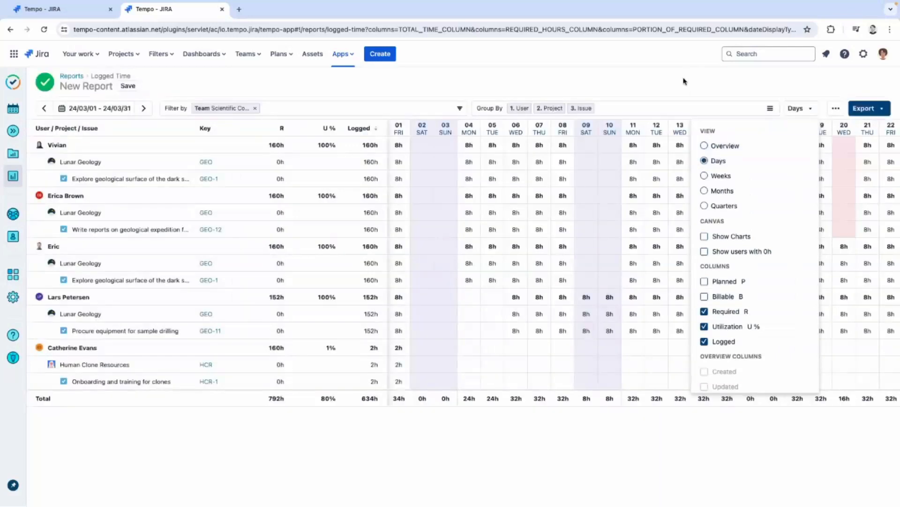
left_click(804, 111)
left_click(805, 111)
left_click(711, 176)
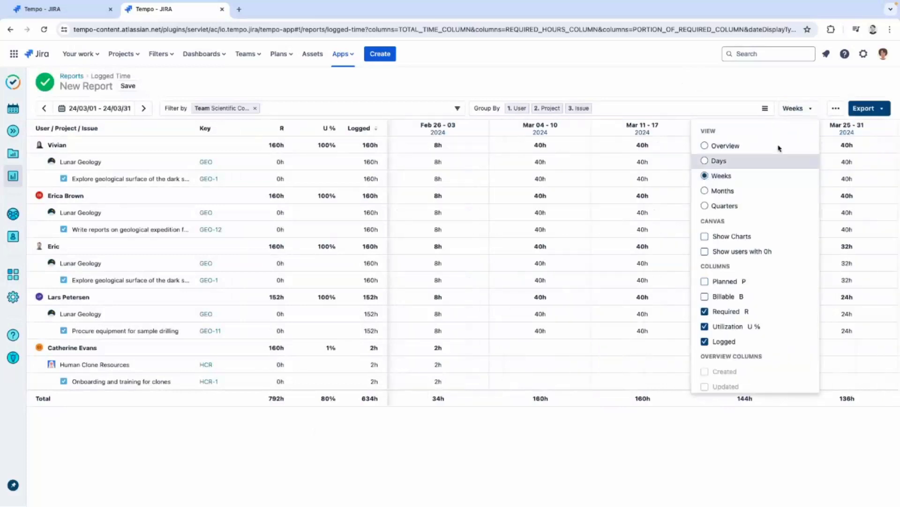
left_click(705, 191)
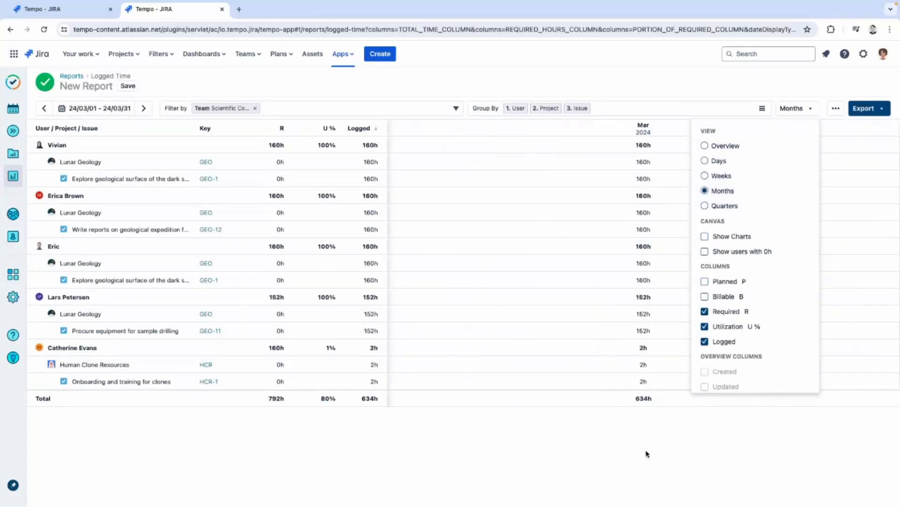
left_click(648, 453)
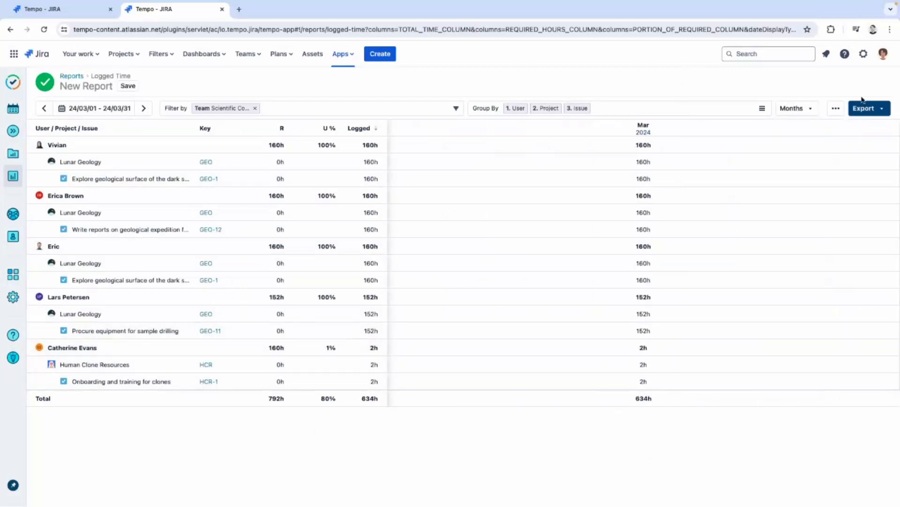
- Set the logged time report to the Days view
left_click(809, 111)
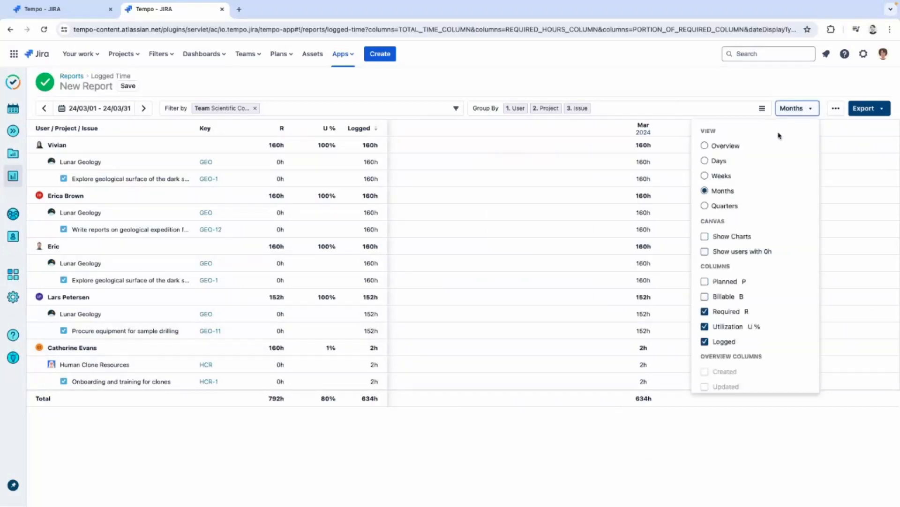
left_click(706, 162)
left_click(702, 432)
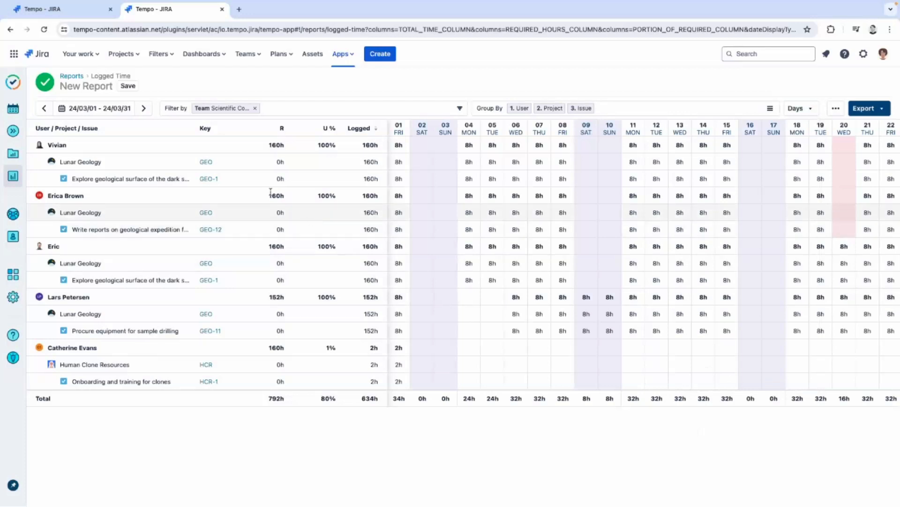
- Save the report with the title "Team: Scientific Consulting - March 2024"
left_click(127, 86)
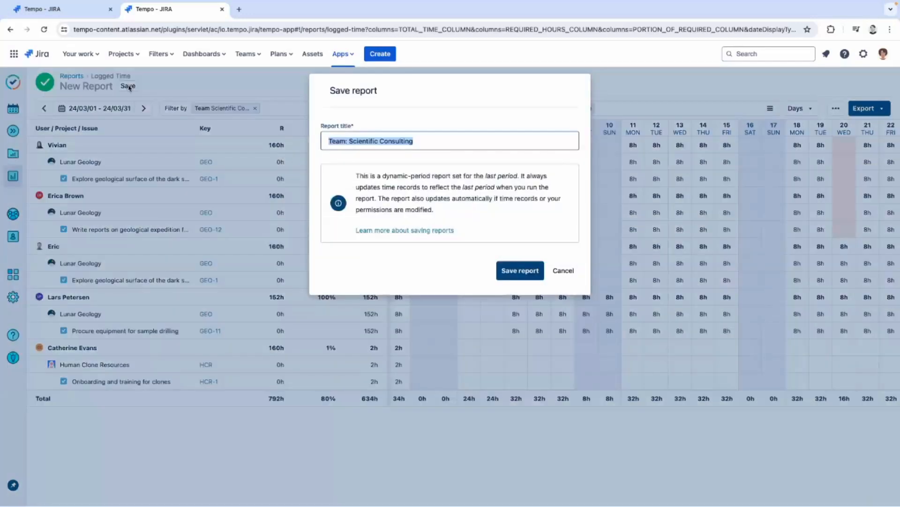
left_click(417, 141)
type("- ")
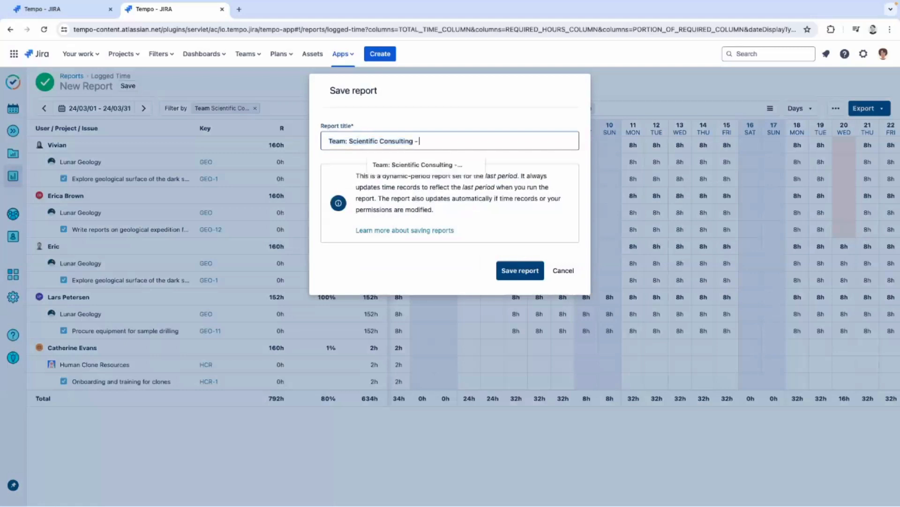
type("March 2024")
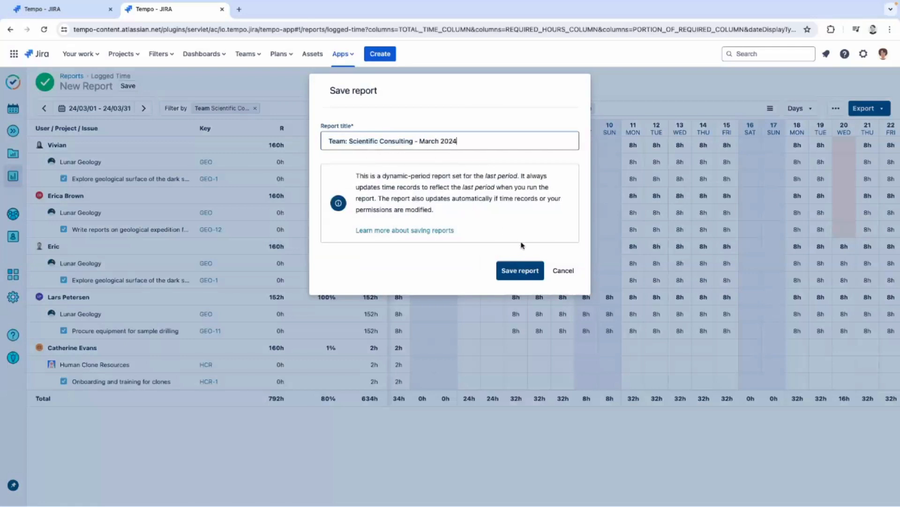
left_click(525, 273)
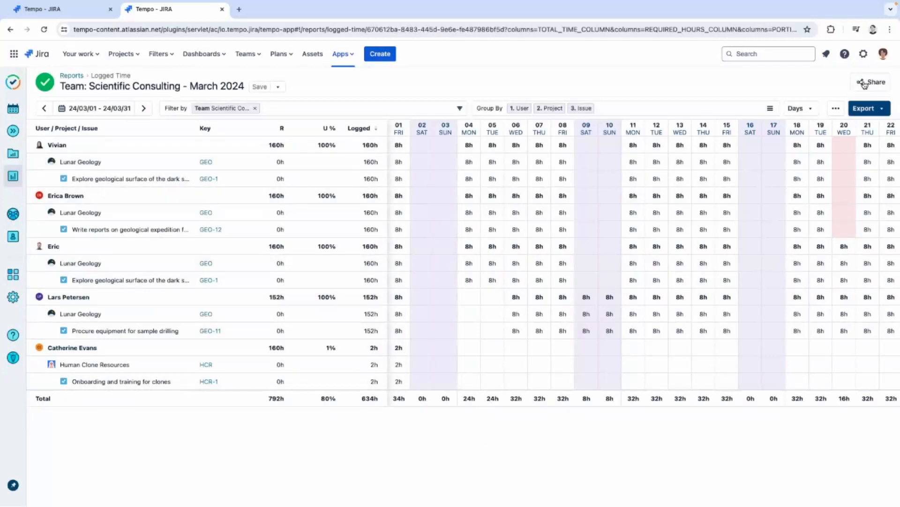
- Check the saved report's sharing dialog and its available export formats
left_click(864, 84)
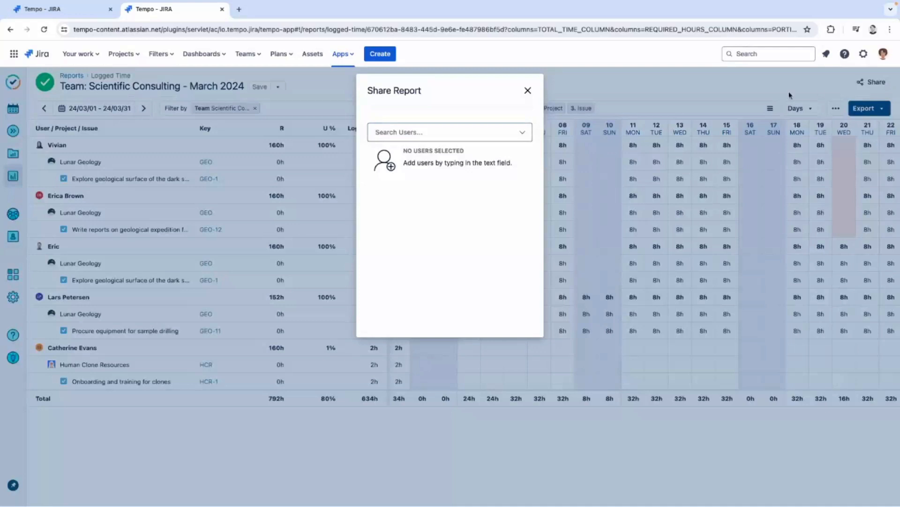
left_click(527, 91)
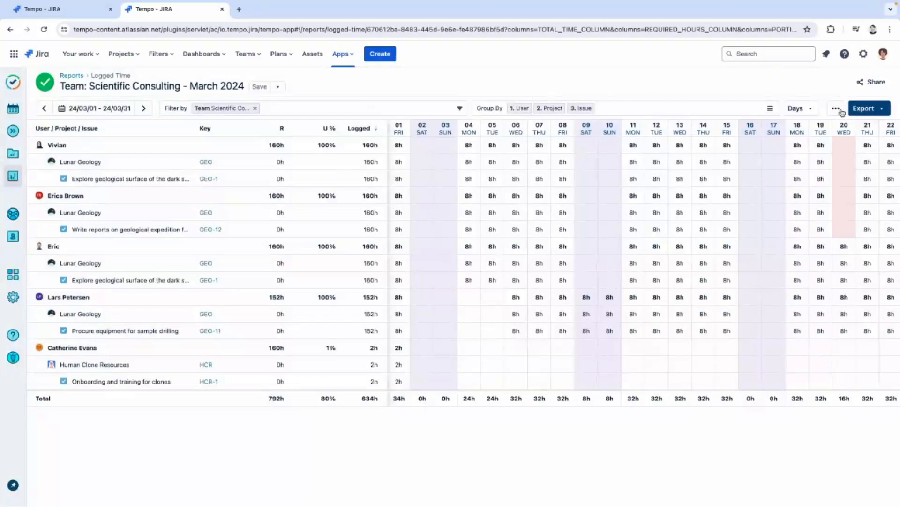
left_click(880, 115)
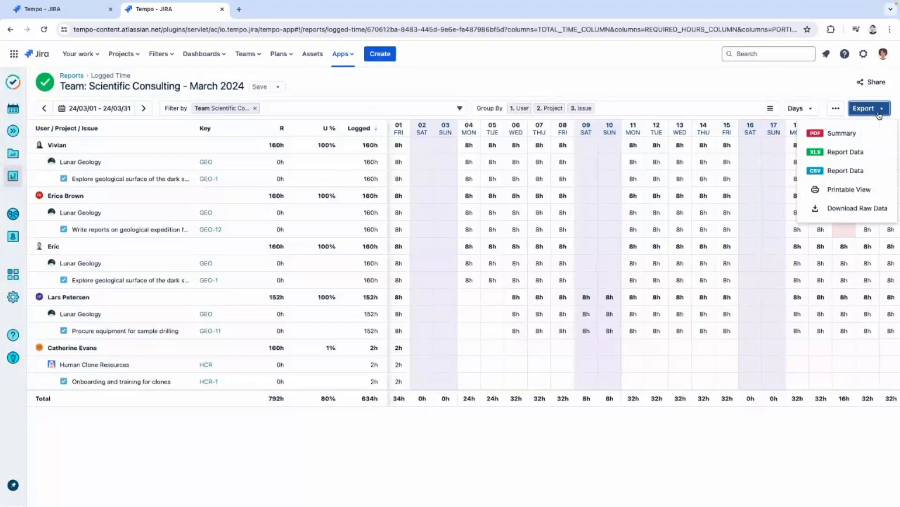
left_click(879, 114)
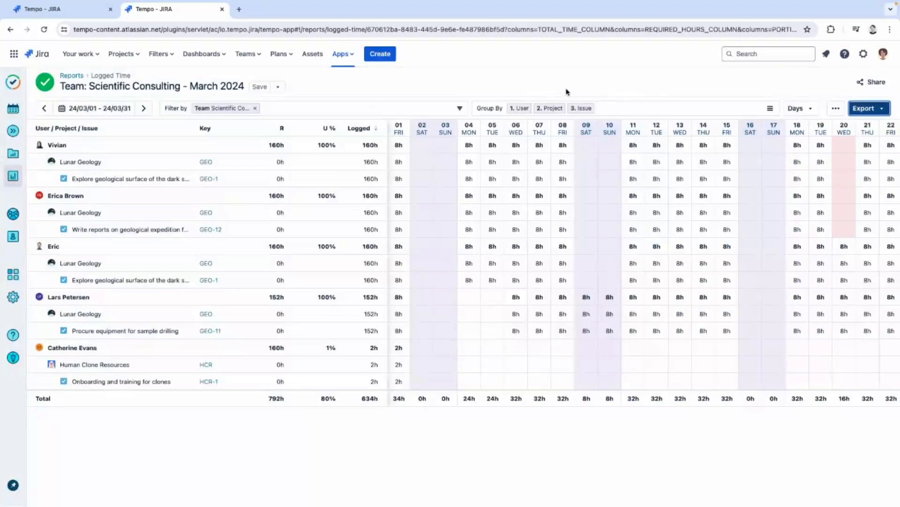
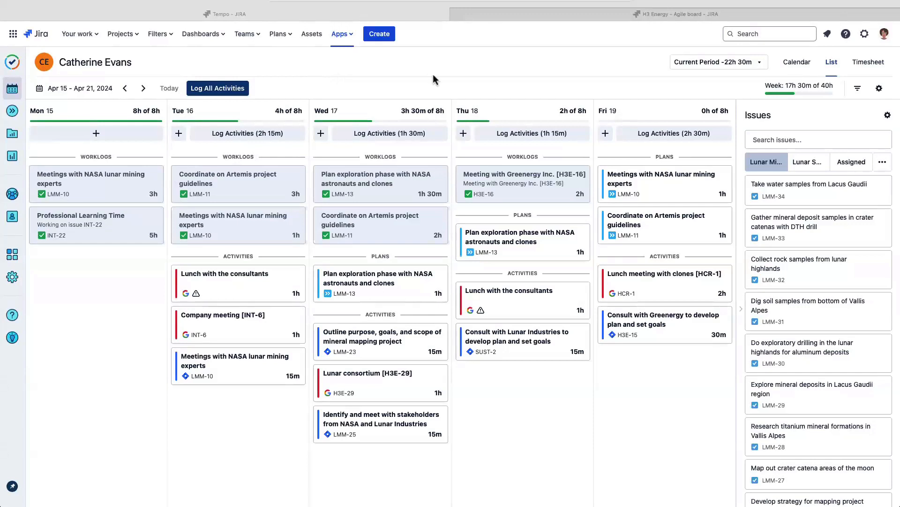
- Fill in and discard a time log for SUST-2 on 2024/04/18 with 8h duration and 6h billable hours
left_click(474, 136)
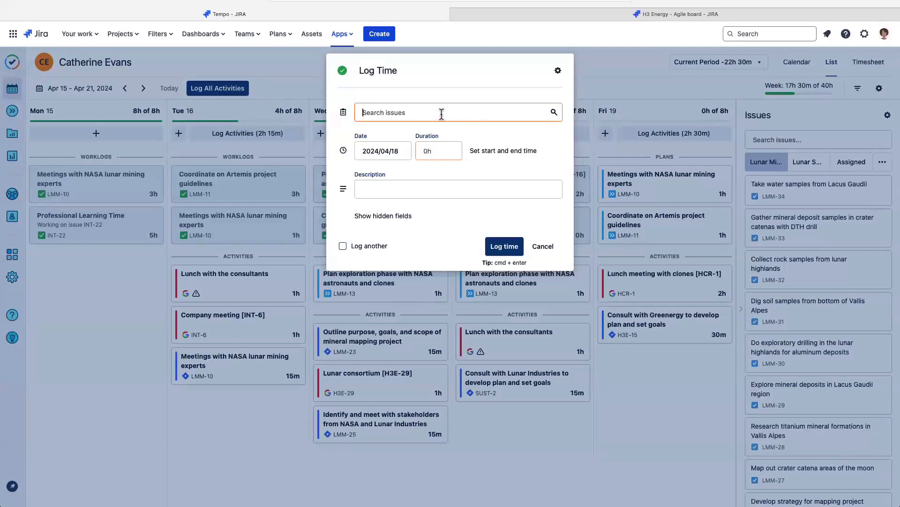
left_click(441, 114)
type("sus")
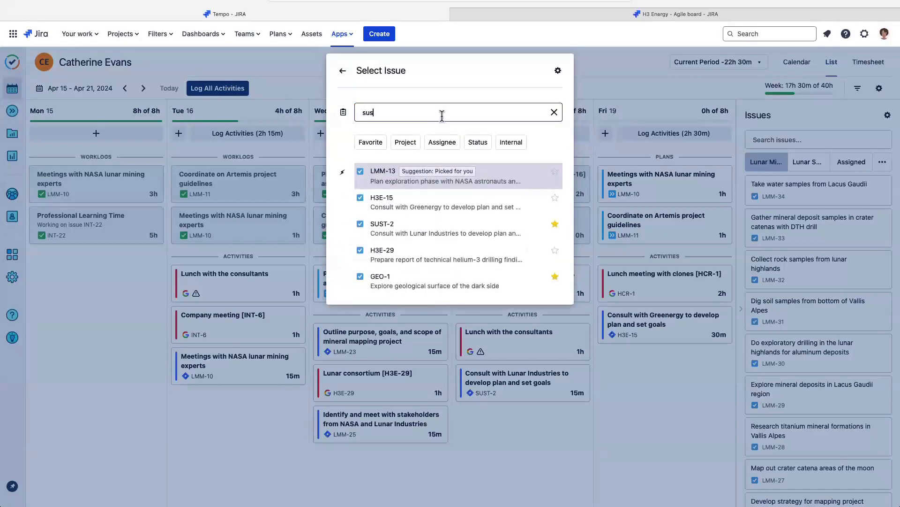
left_click(463, 176)
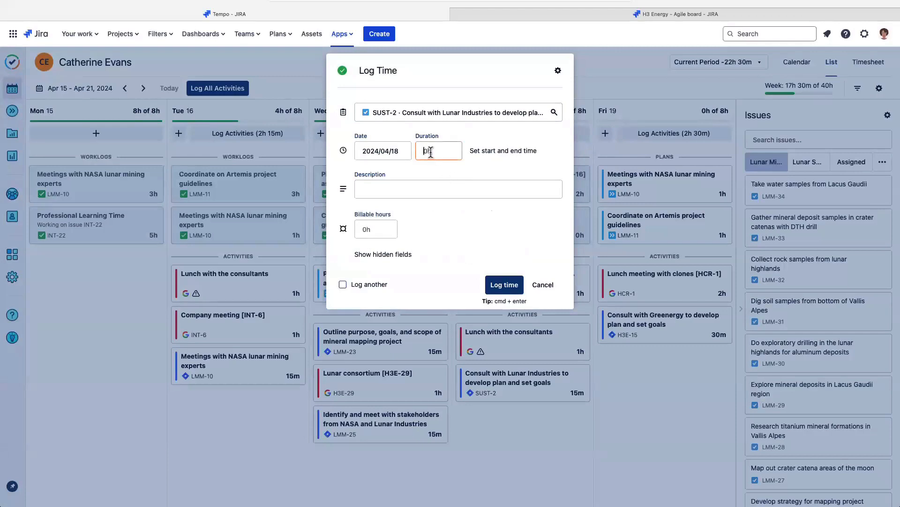
type("8h")
left_click(435, 167)
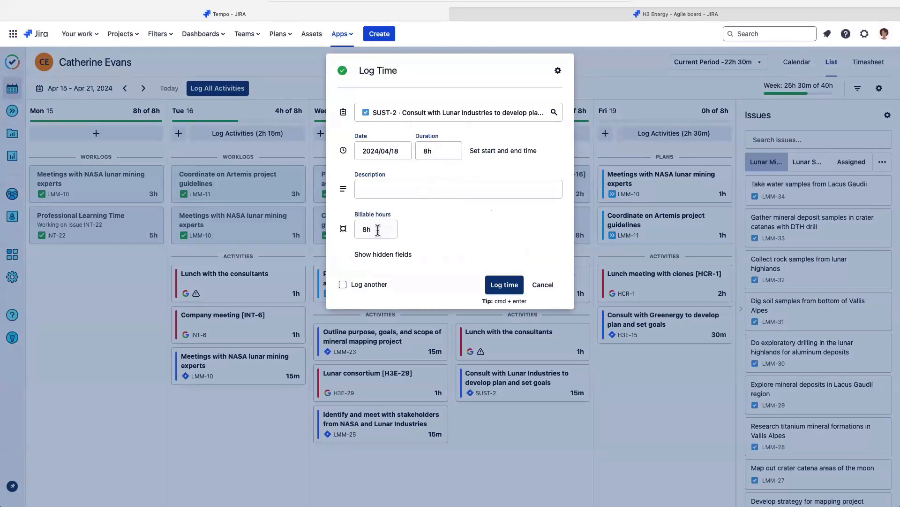
left_click_drag(377, 232, 358, 229)
type("6h")
left_click(415, 232)
left_click(543, 285)
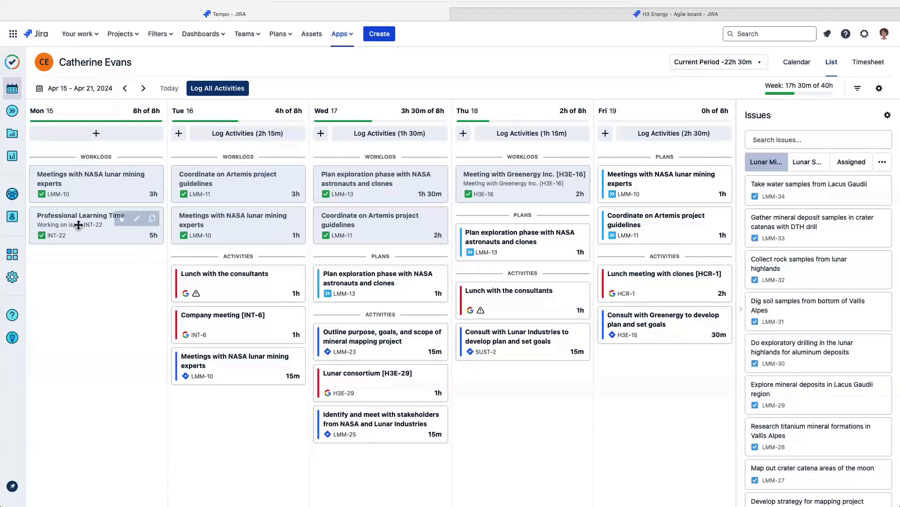
- Open the Lunar Sustain project linked to the Apollo Environment Management team in Tempo
left_click(17, 197)
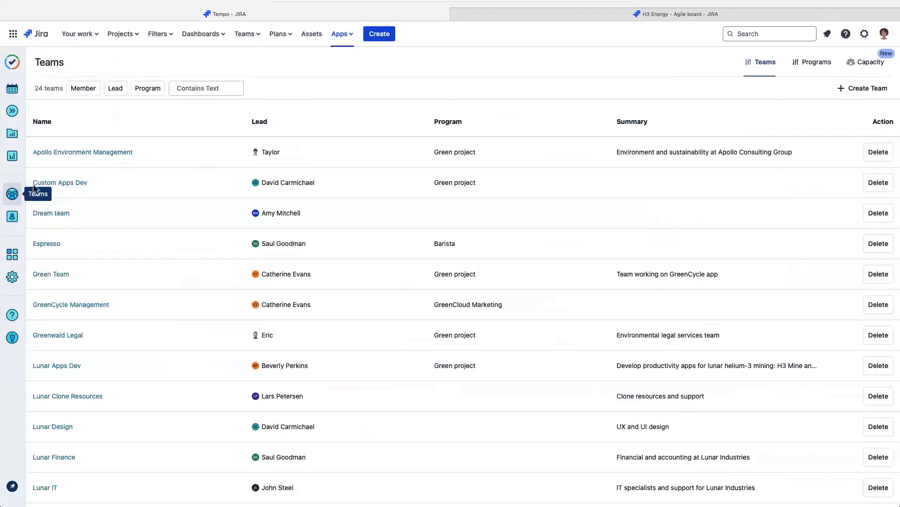
left_click(71, 153)
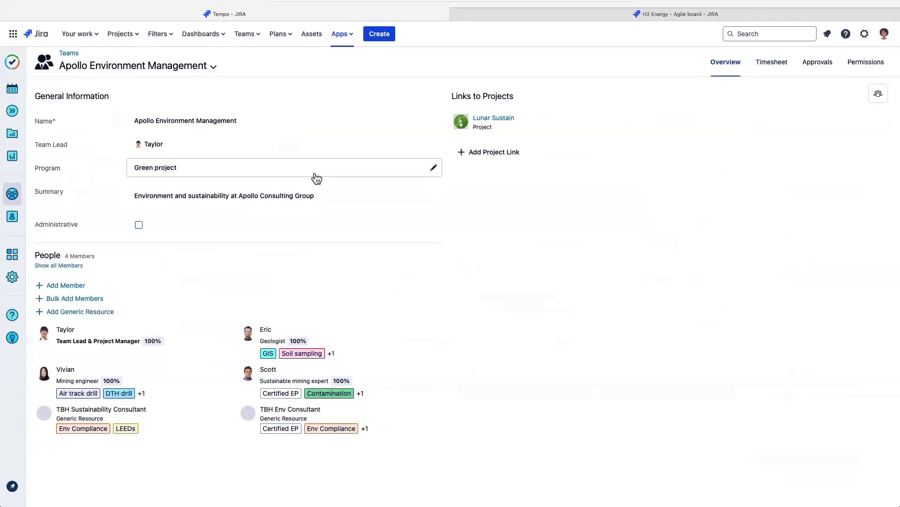
left_click(508, 123)
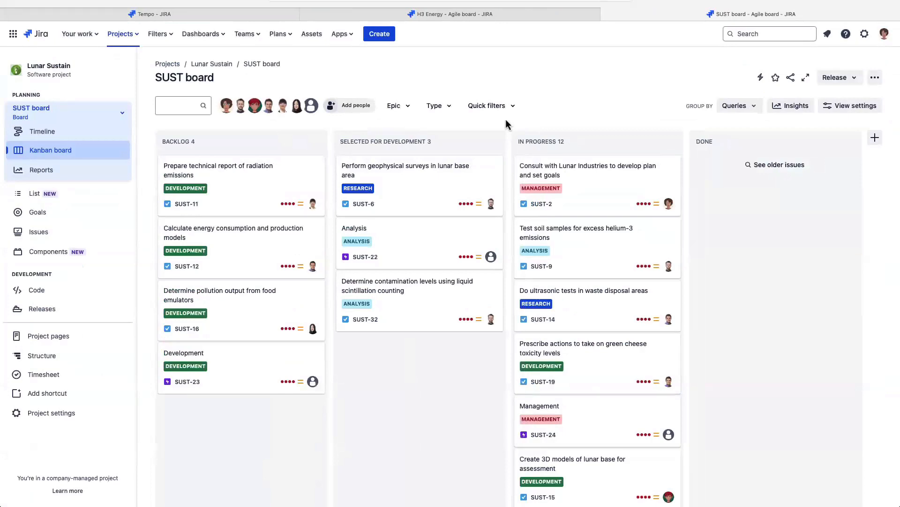
- Review the Time Tracking Permissions in the Lunar Sustain project settings, including Set Billable Hours and View All Worklogs
left_click(123, 413)
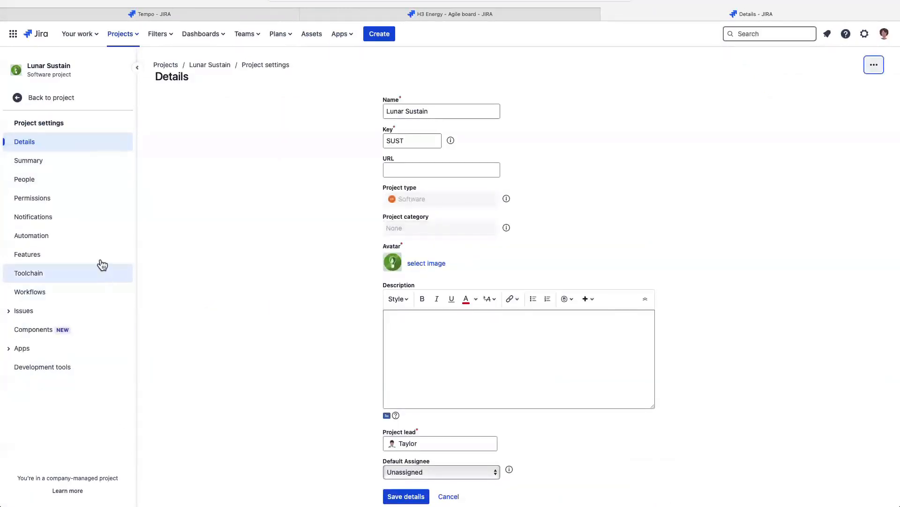
left_click(83, 200)
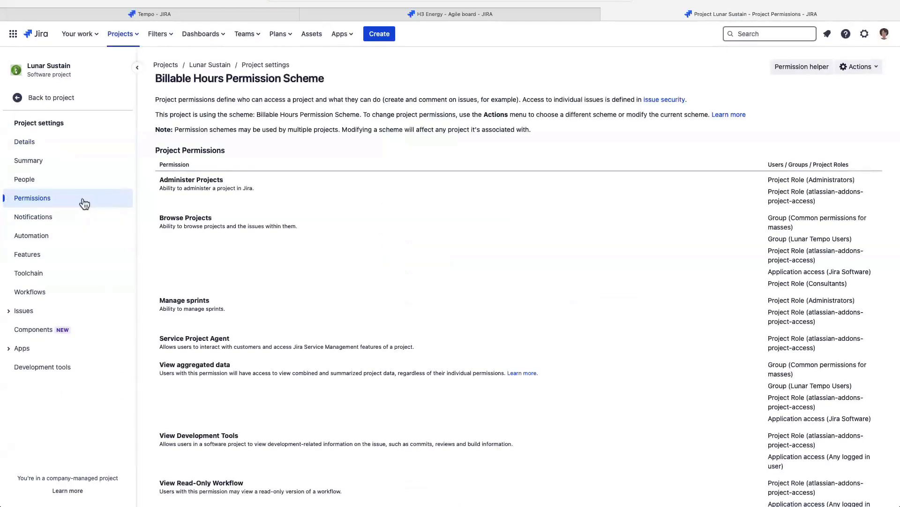
scroll(482, 347, "down", 8)
scroll(481, 344, "down", 20)
scroll(480, 349, "down", 5)
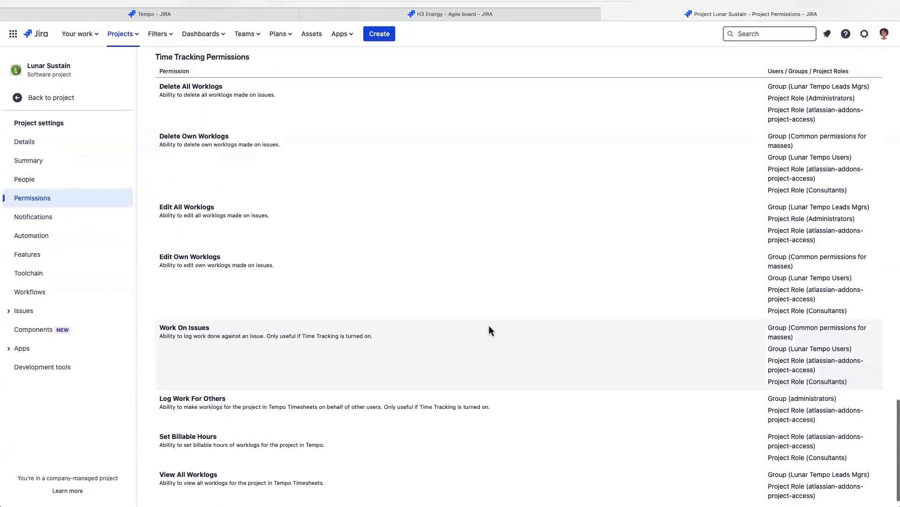
scroll(489, 326, "down", 1)
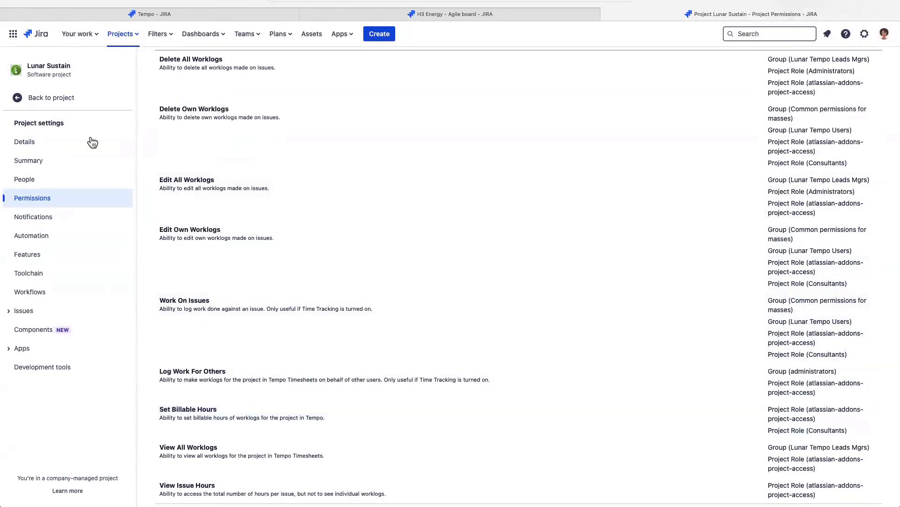
- Log 8h with 4h billable hours on SUST-2 for 2024/04/21 from the SUST board and close the issue
left_click(21, 100)
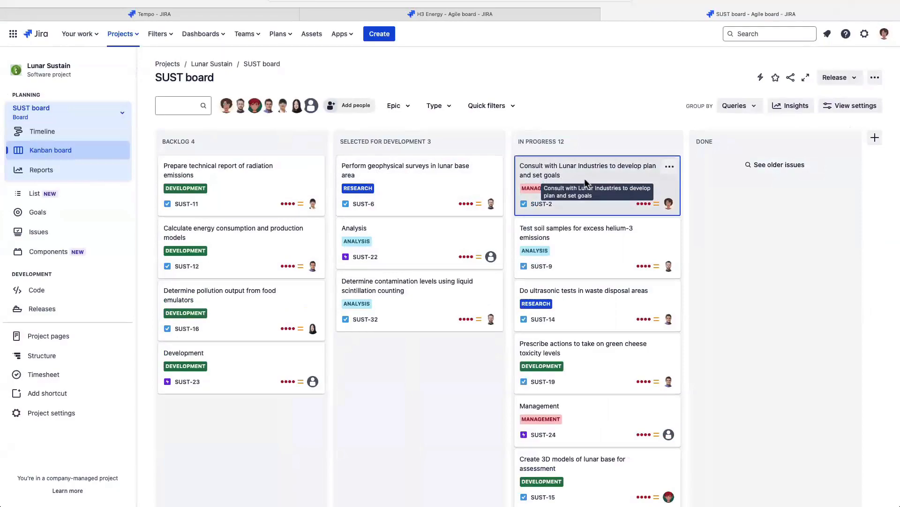
left_click(587, 182)
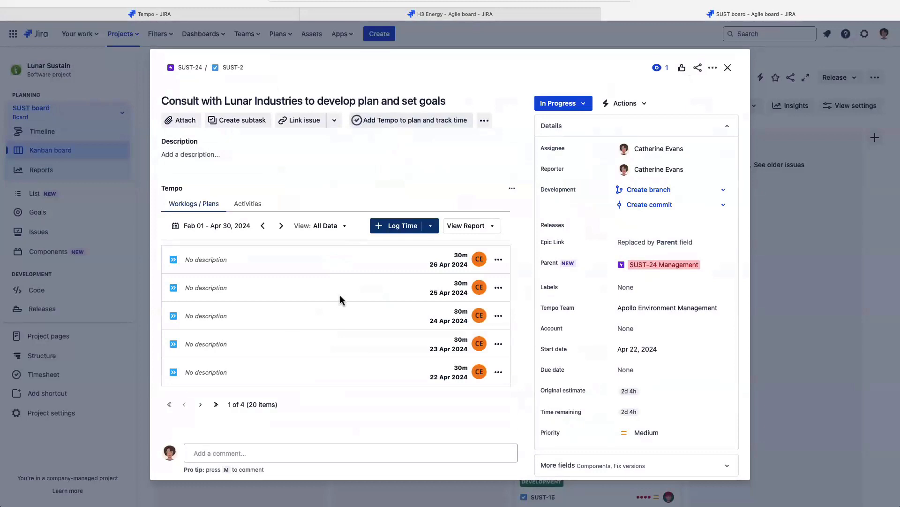
left_click(394, 226)
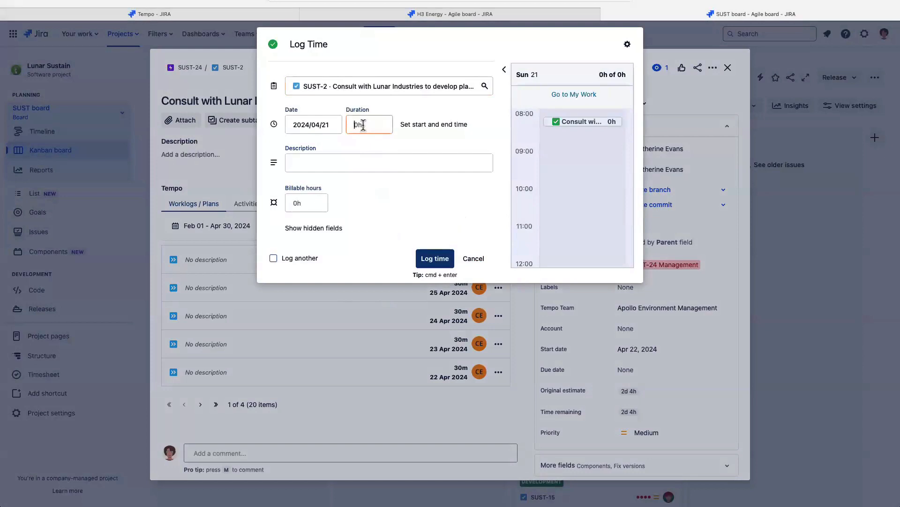
type("8h")
left_click(370, 189)
left_click(306, 203)
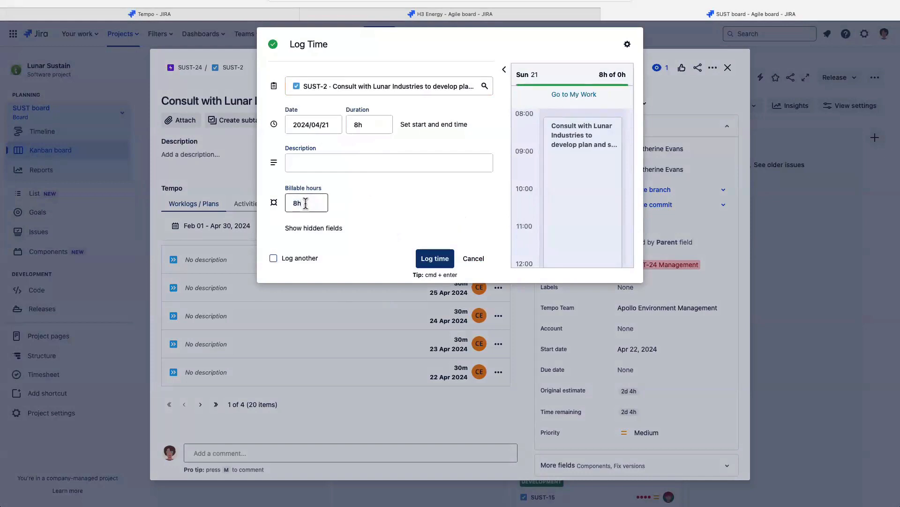
key("BackSpace")
key("BackSpace")
type("4h")
left_click(360, 208)
left_click(439, 261)
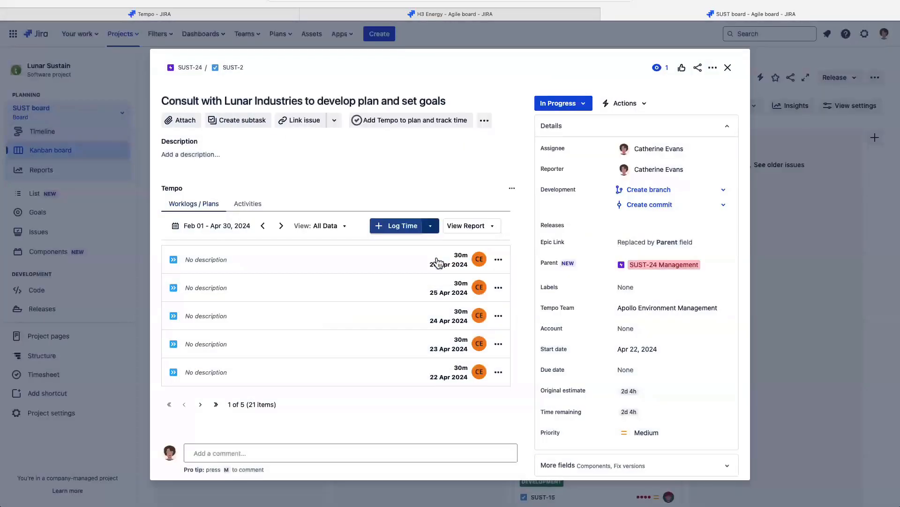
left_click(728, 69)
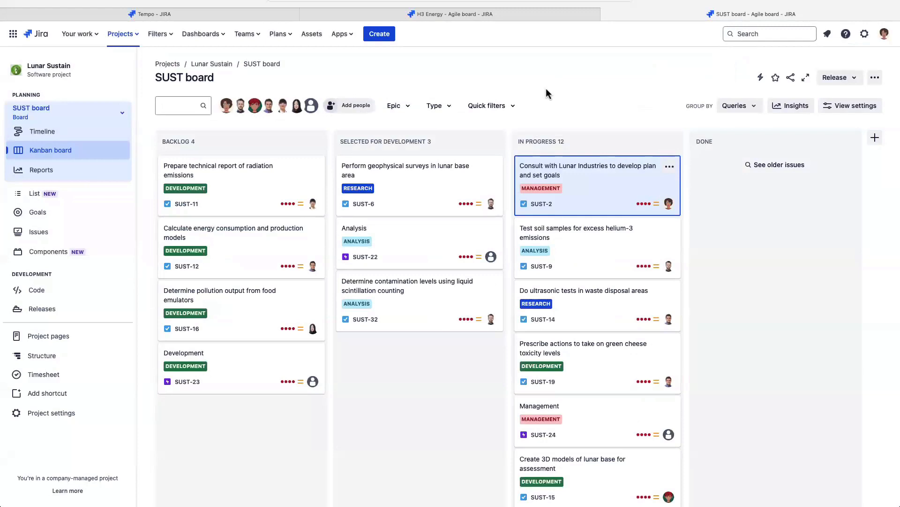
- Return to Tempo and open the saved Logged Time report "Project: Lunar Sustain (SUST)"
left_click(207, 17)
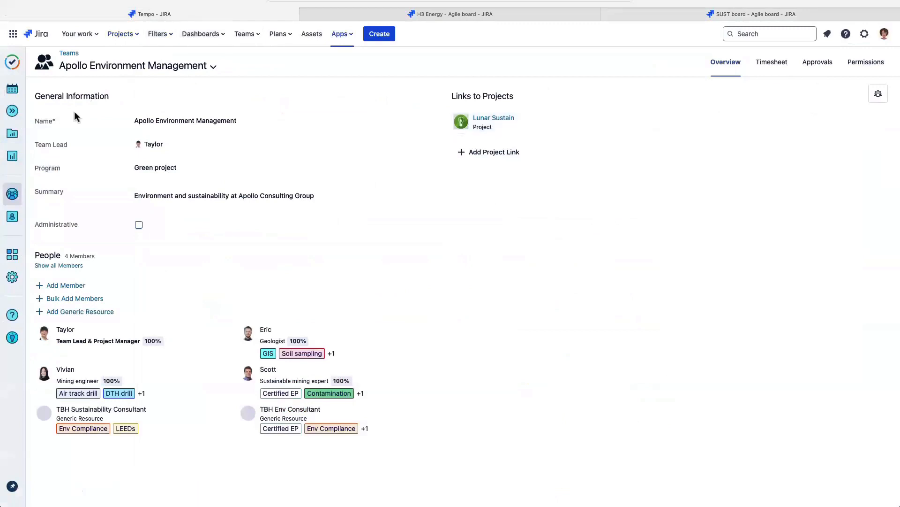
left_click(13, 159)
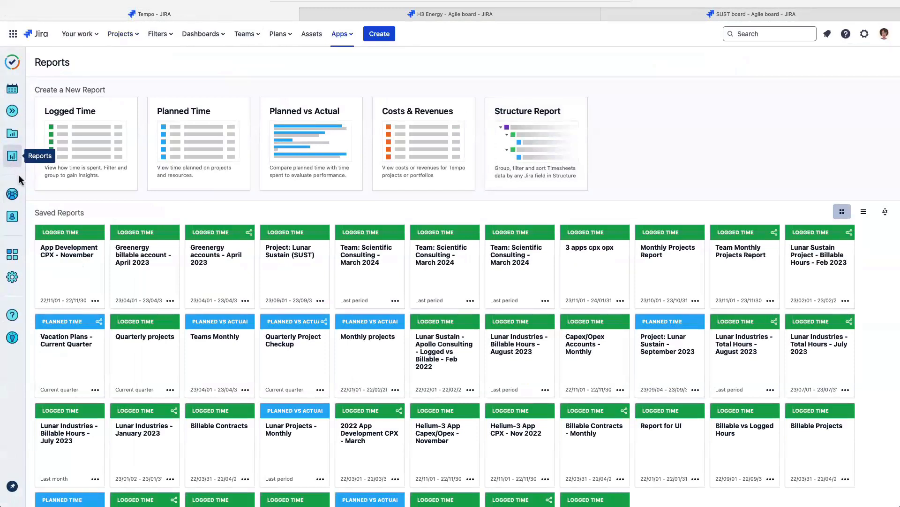
left_click(290, 267)
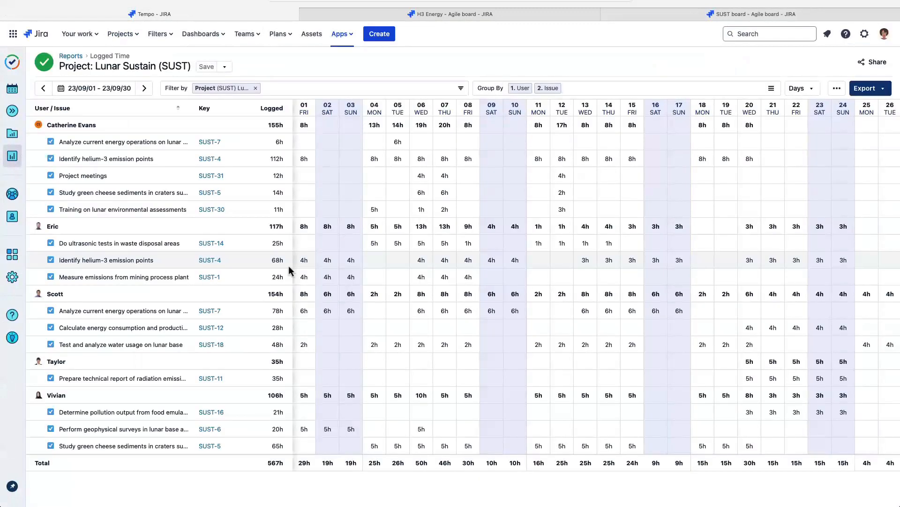
- Review the report's available filter criteria and the Tempo fields it can be grouped by, leaving both without changes
left_click(373, 91)
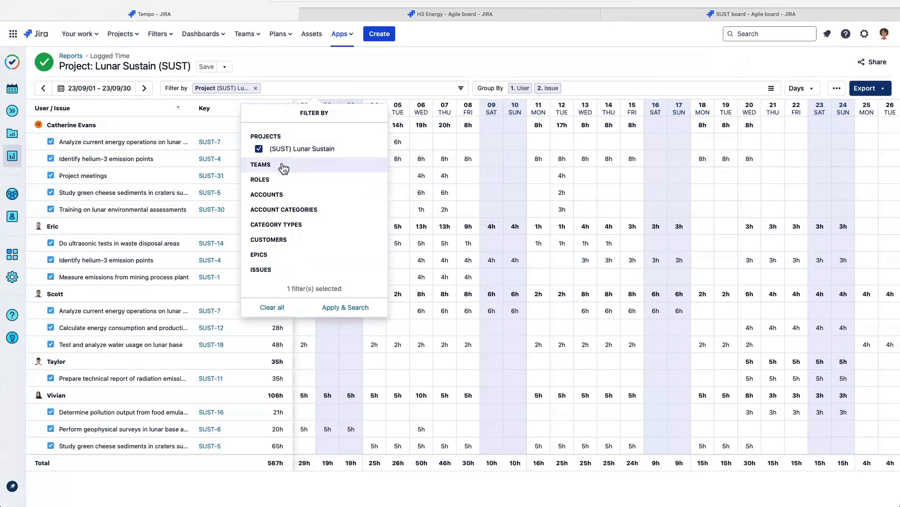
scroll(310, 248, "down", 1)
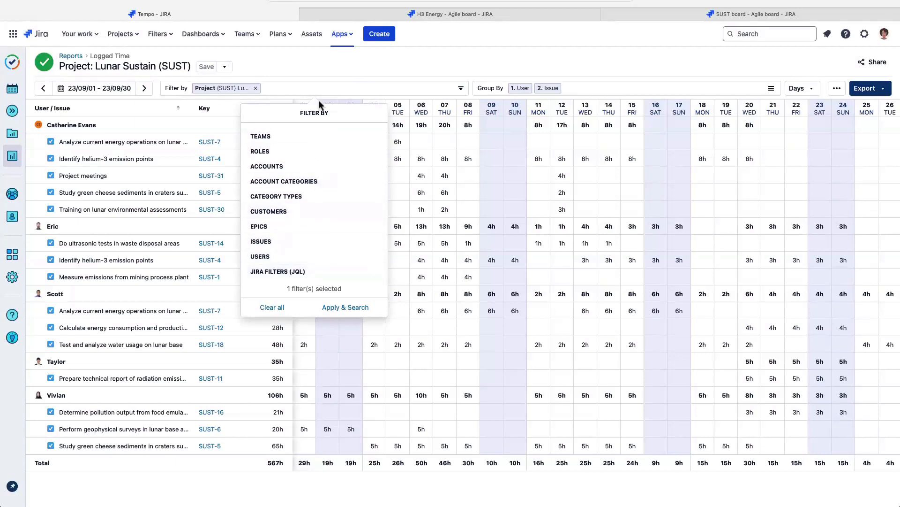
left_click(322, 65)
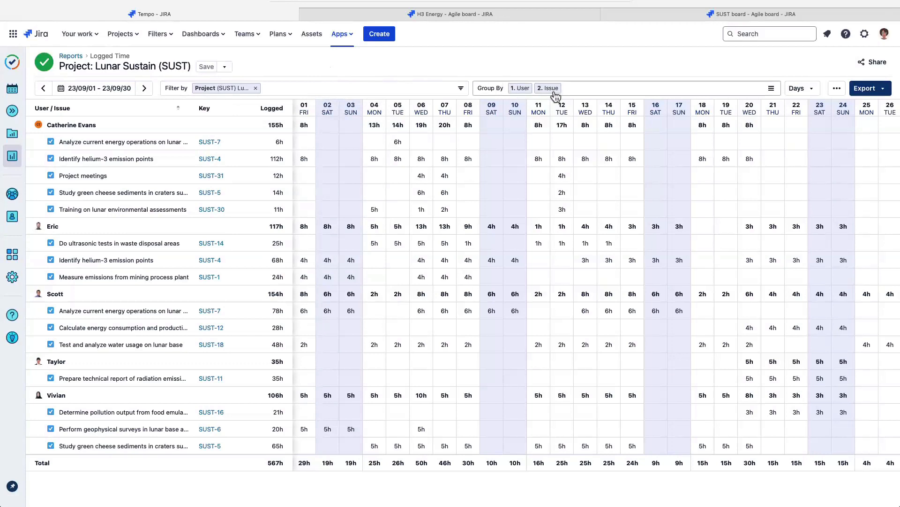
left_click(575, 92)
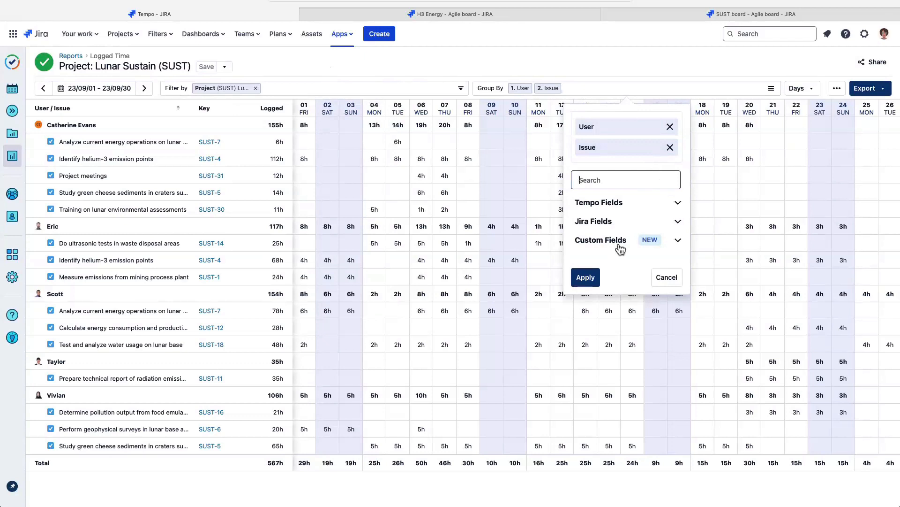
left_click(679, 204)
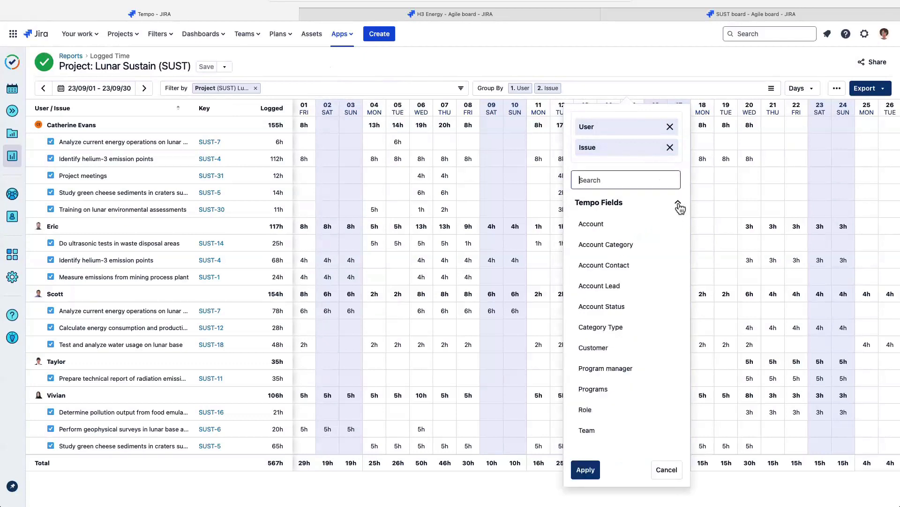
scroll(650, 332, "down", 3)
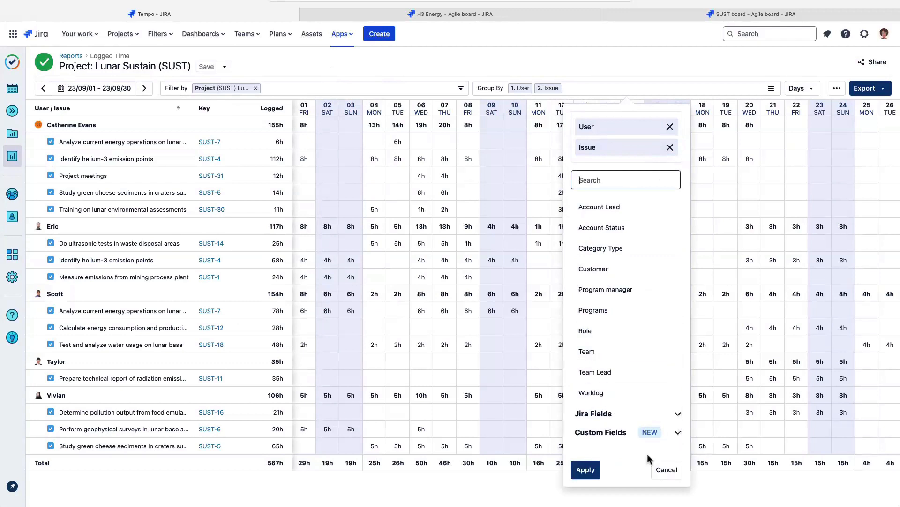
left_click(666, 471)
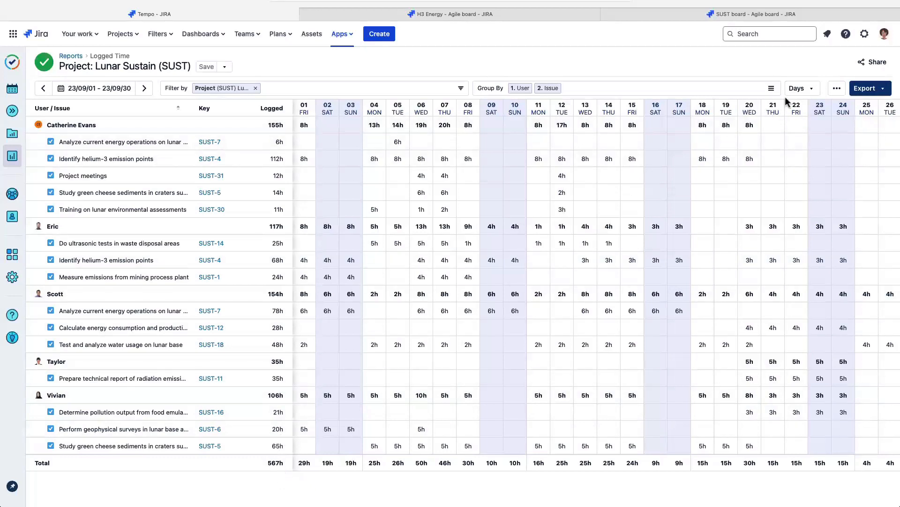
- Add the Billable column to the Lunar Sustain Logged Time report
left_click(815, 91)
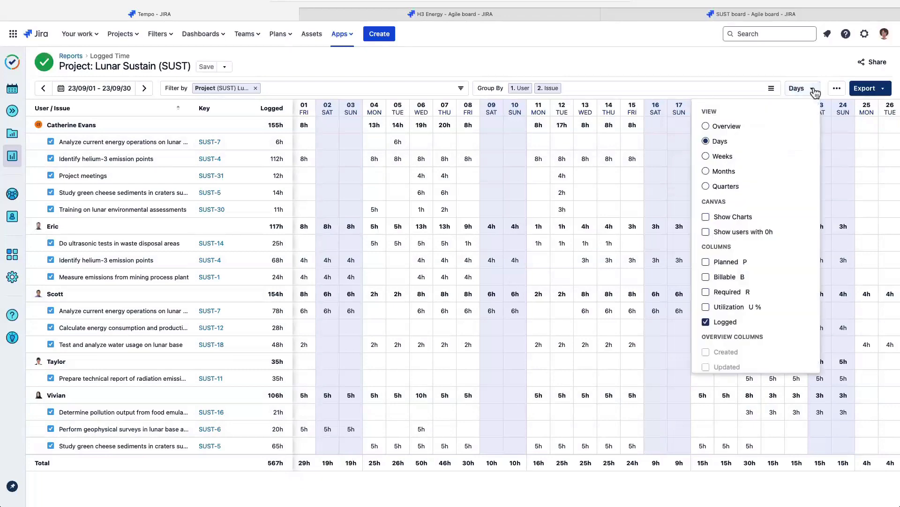
left_click(706, 278)
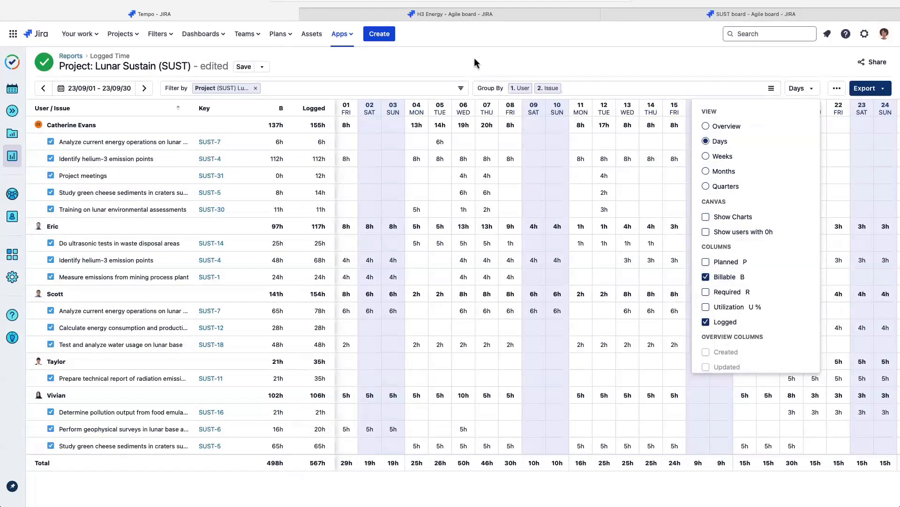
left_click(475, 62)
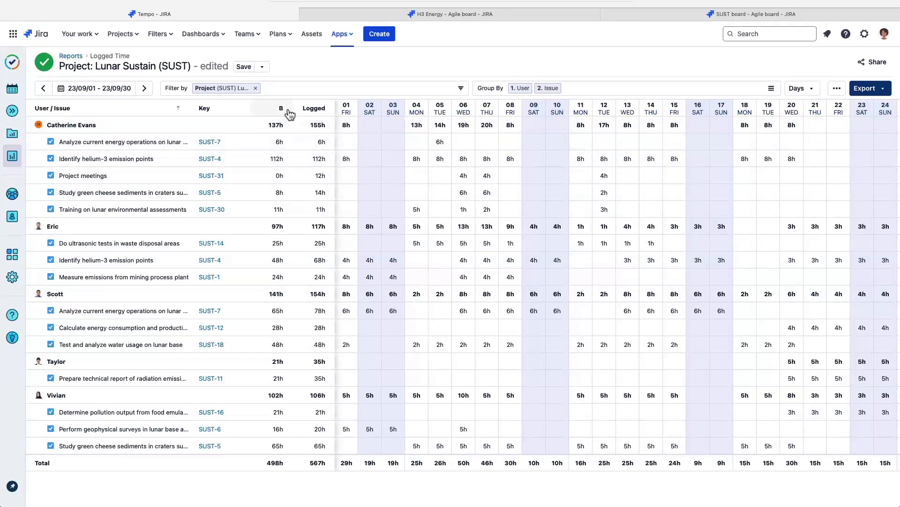
- Share the Lunar Sustain report with a colleague and export its report data as XLS
left_click(873, 62)
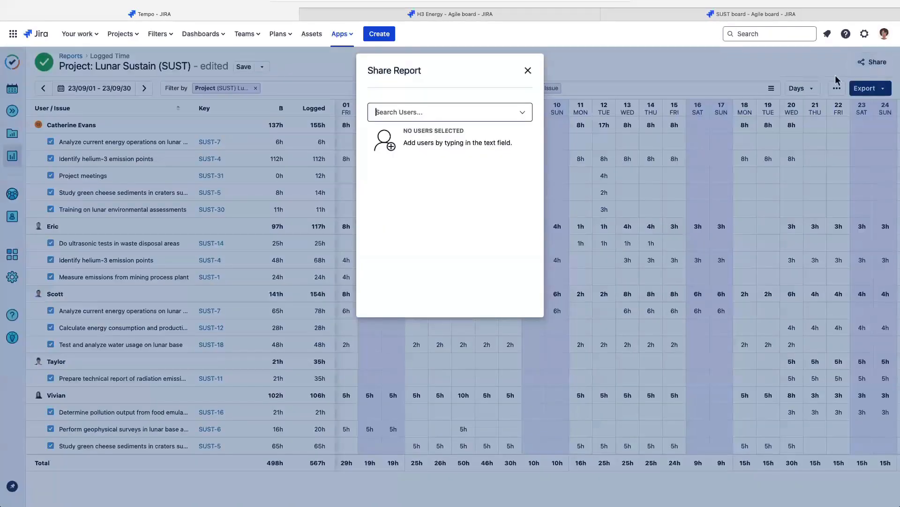
left_click(458, 113)
type("saul")
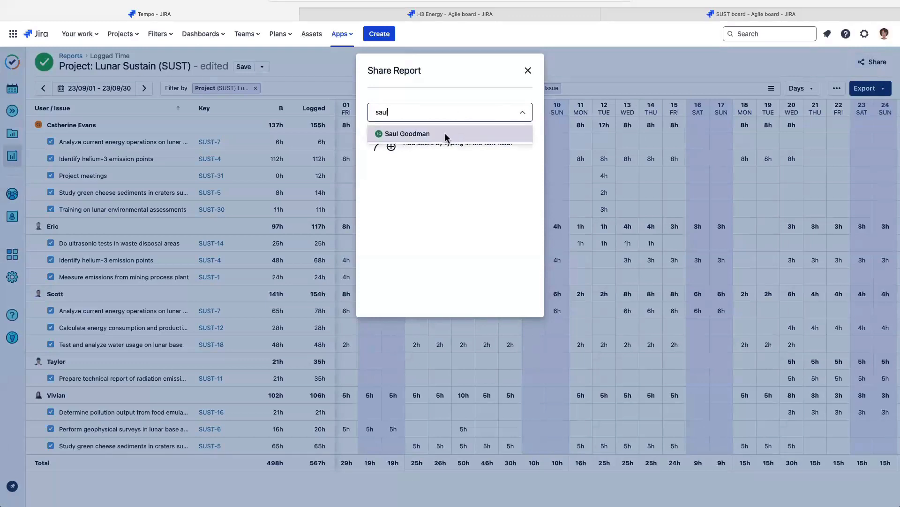
left_click(446, 133)
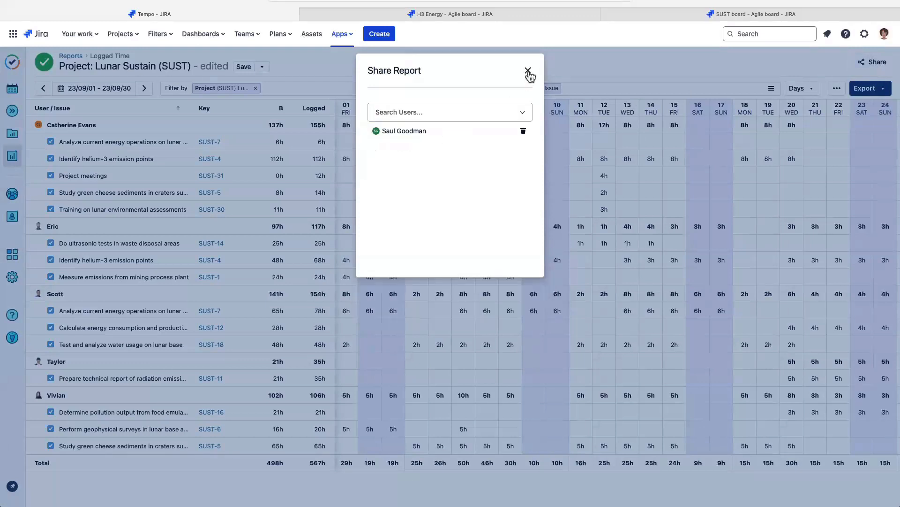
left_click(528, 70)
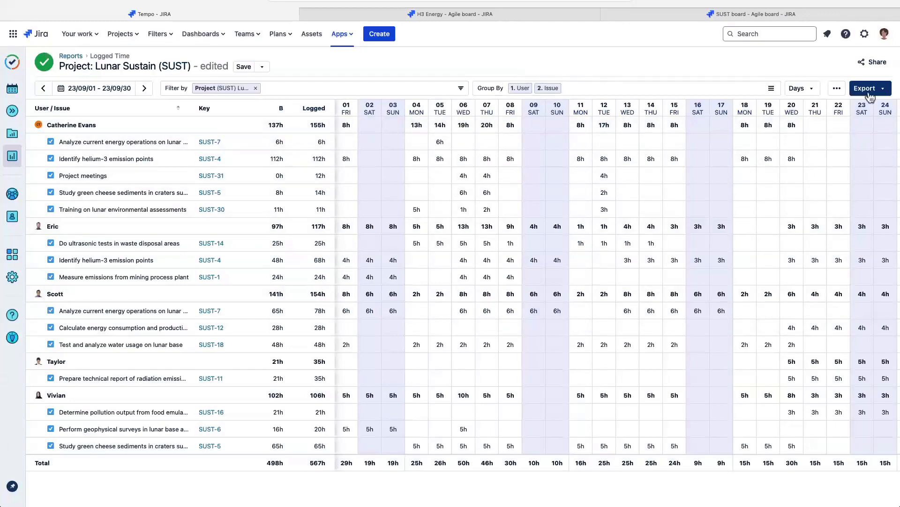
left_click(889, 95)
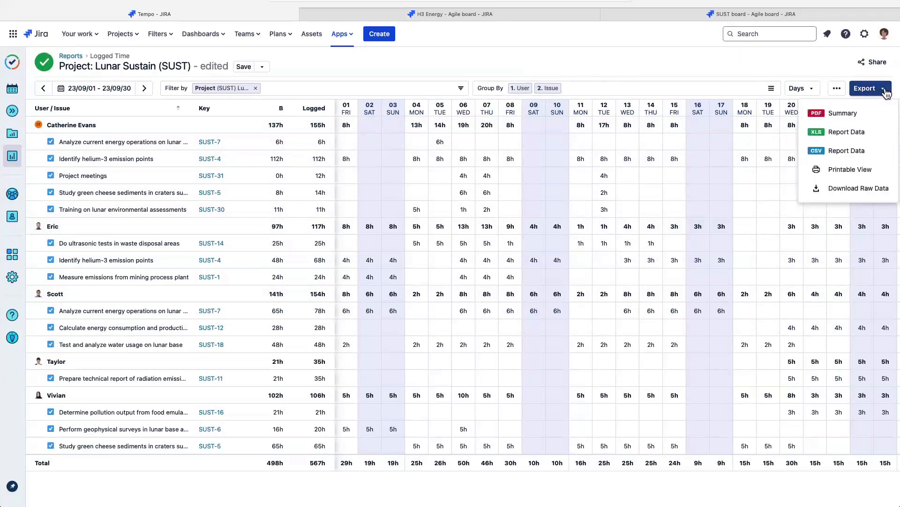
left_click(875, 132)
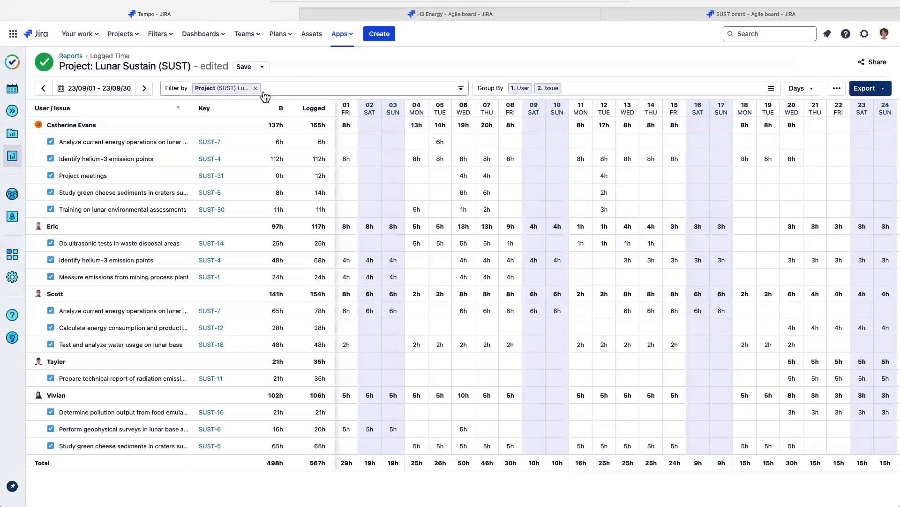
- View the Tempo accounts filtered to the Billable type and clear that filter
left_click(13, 224)
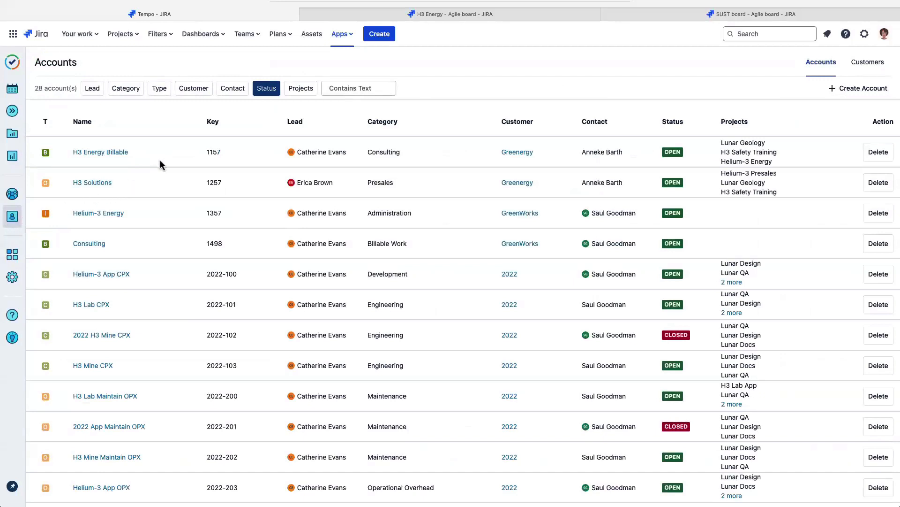
left_click(168, 91)
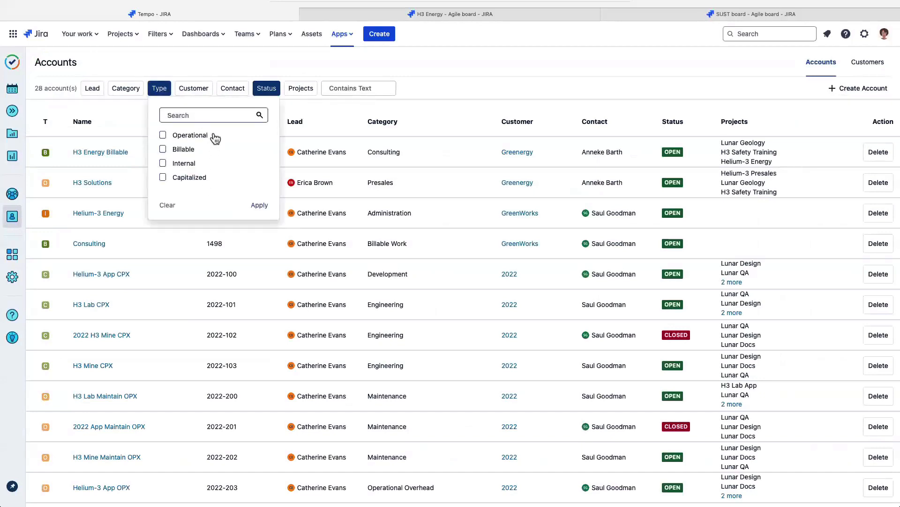
left_click(163, 149)
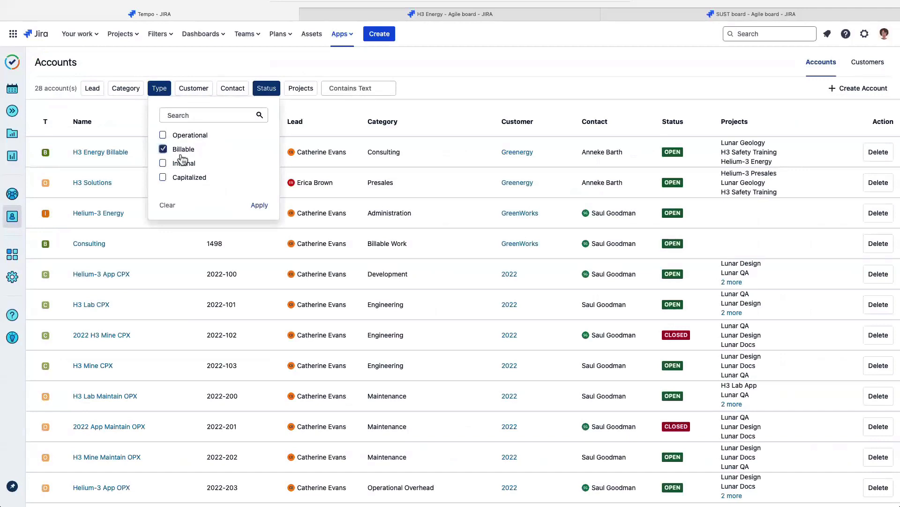
left_click(259, 205)
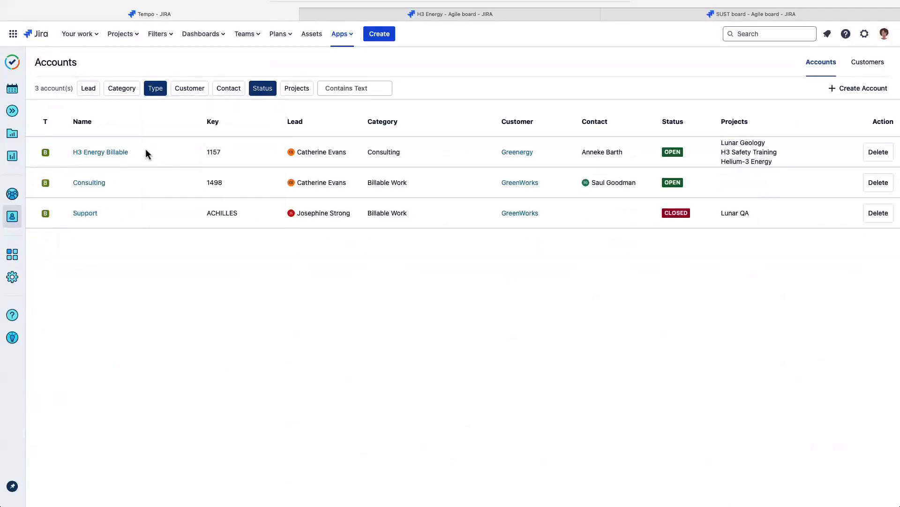
left_click(156, 88)
left_click(164, 205)
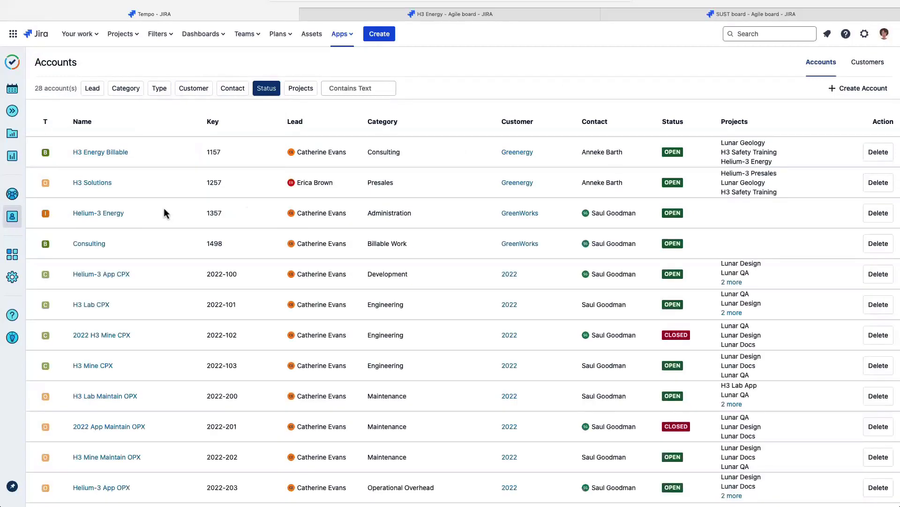
- Check the Scientific Consulting team's overview with its members and linked projects
left_click(17, 199)
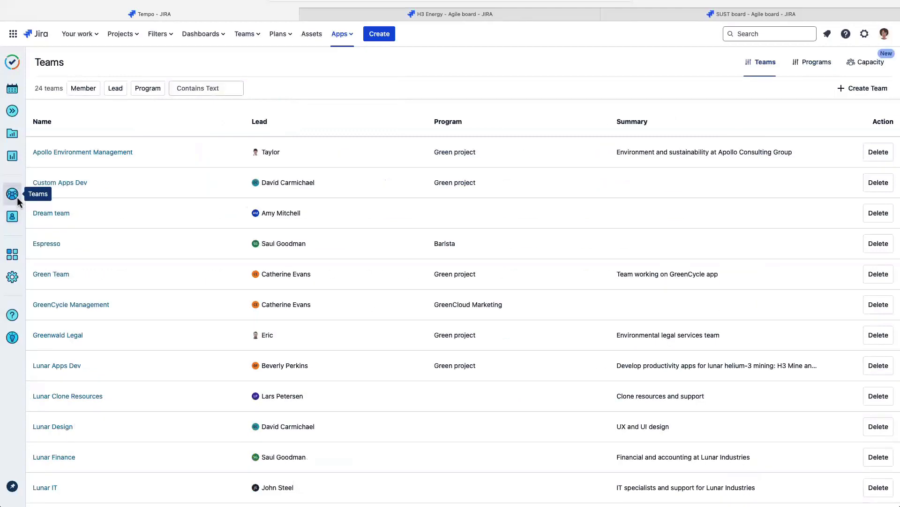
scroll(113, 323, "down", 8)
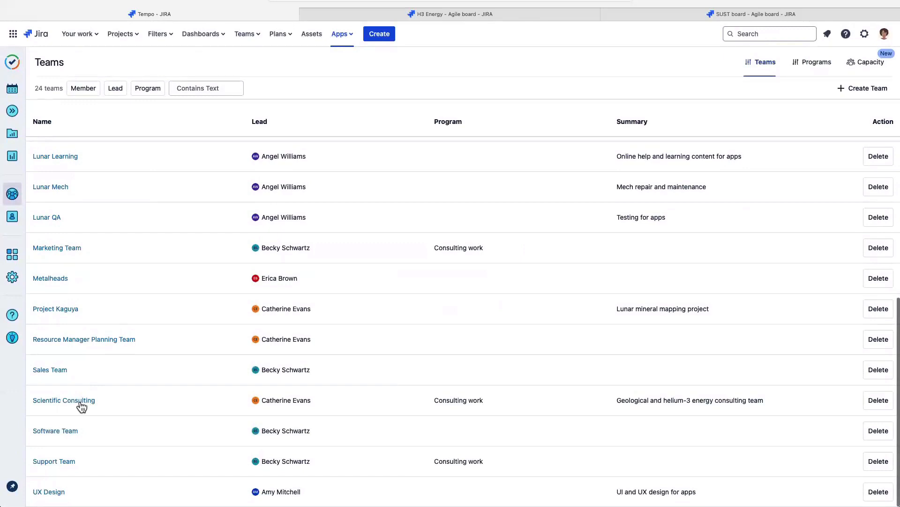
left_click(80, 401)
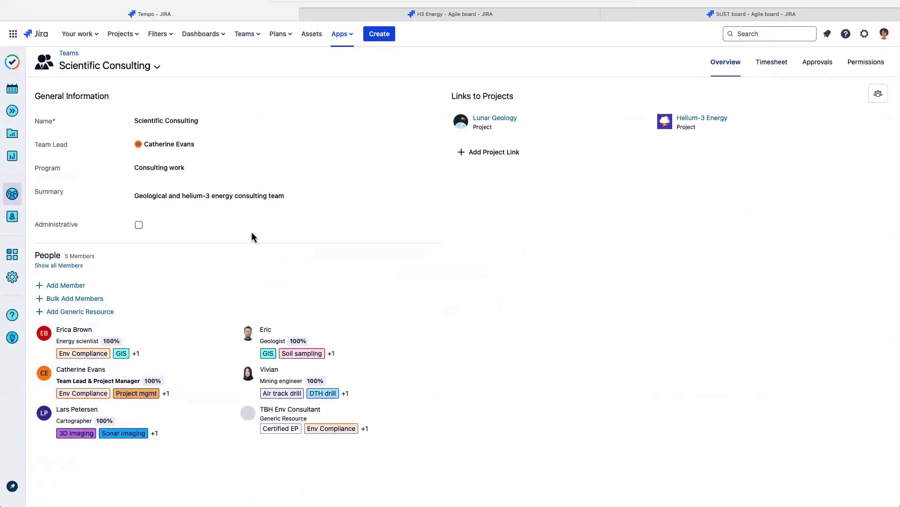
- Look over the Tempo customers list and the Create Customer form without creating one, and view the Greenergy customer's details and accounts
left_click(19, 218)
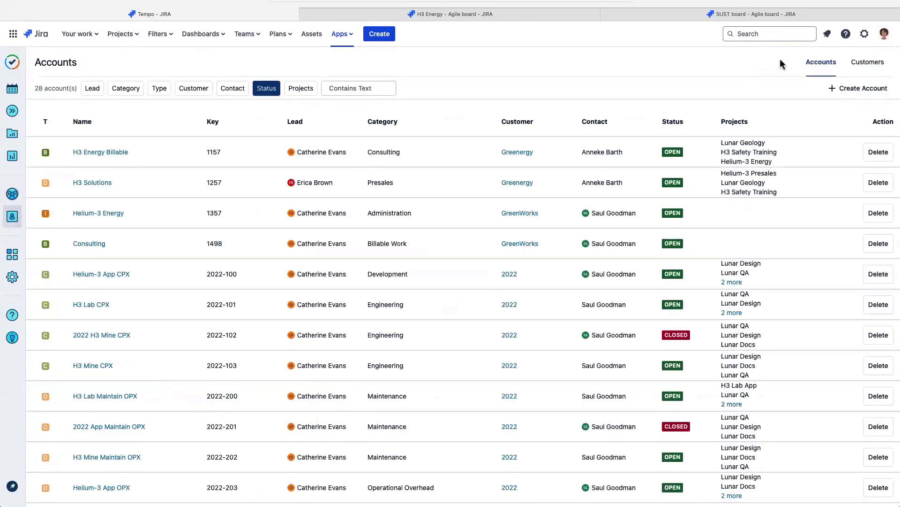
left_click(866, 66)
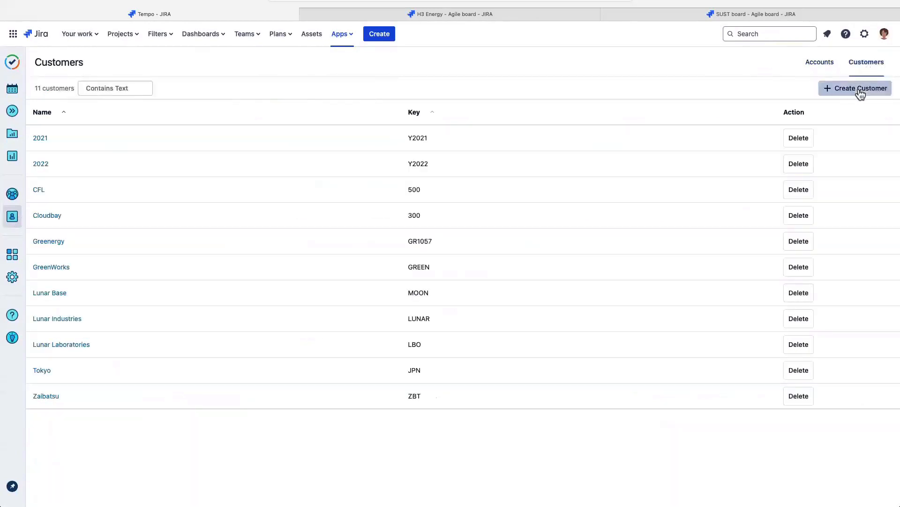
left_click(859, 90)
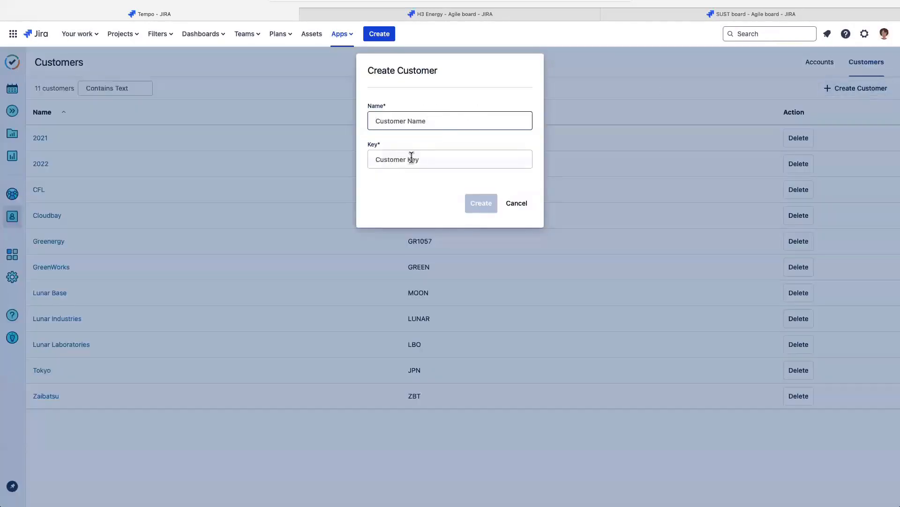
left_click(518, 206)
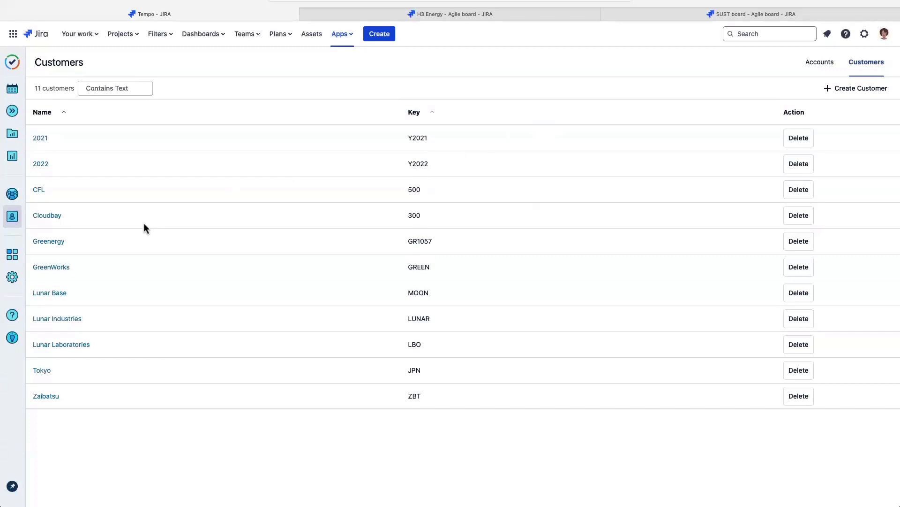
left_click(48, 242)
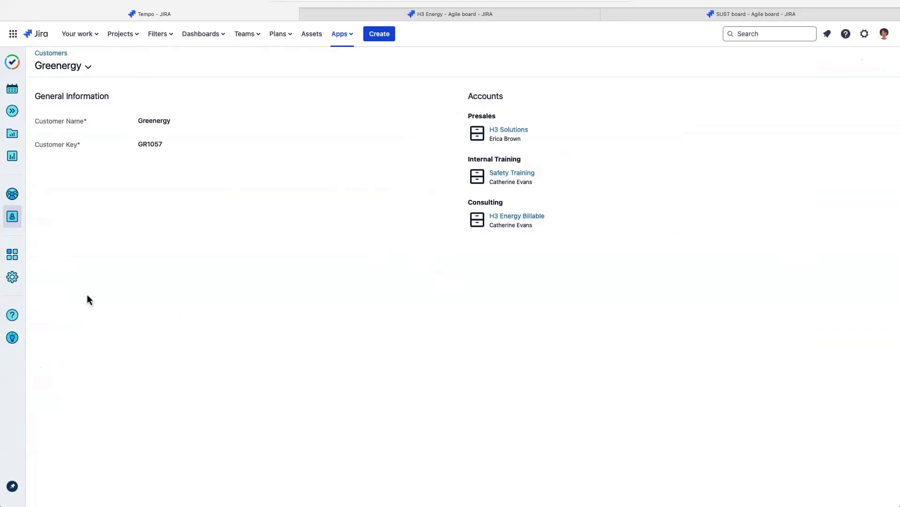
- View the Account Categories in the Tempo settings
left_click(14, 280)
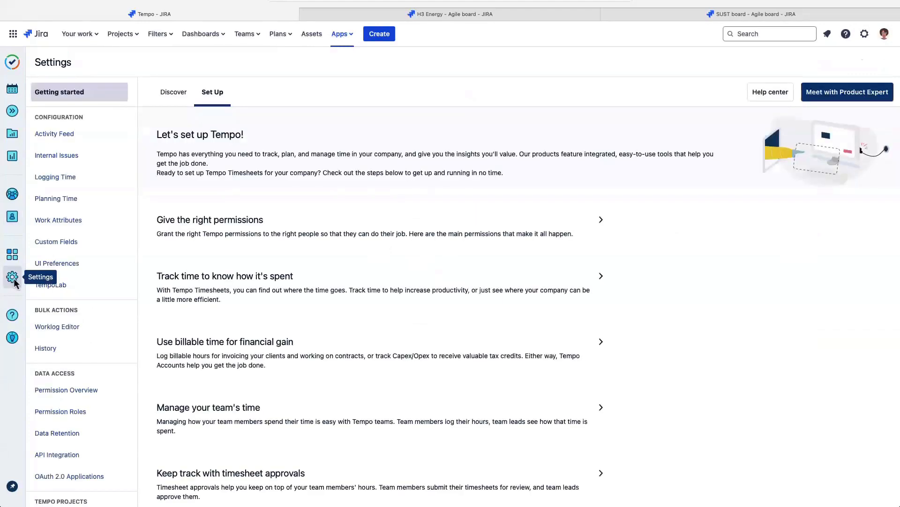
scroll(81, 441, "down", 8)
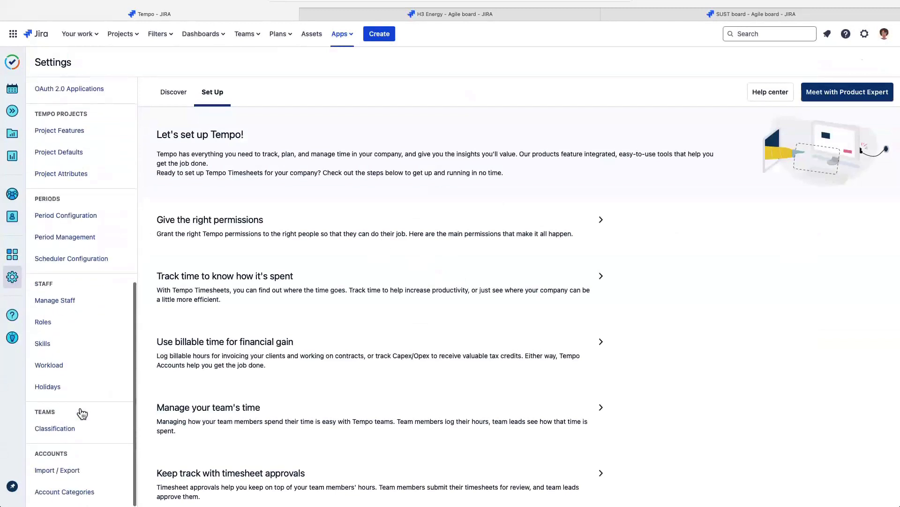
left_click(107, 499)
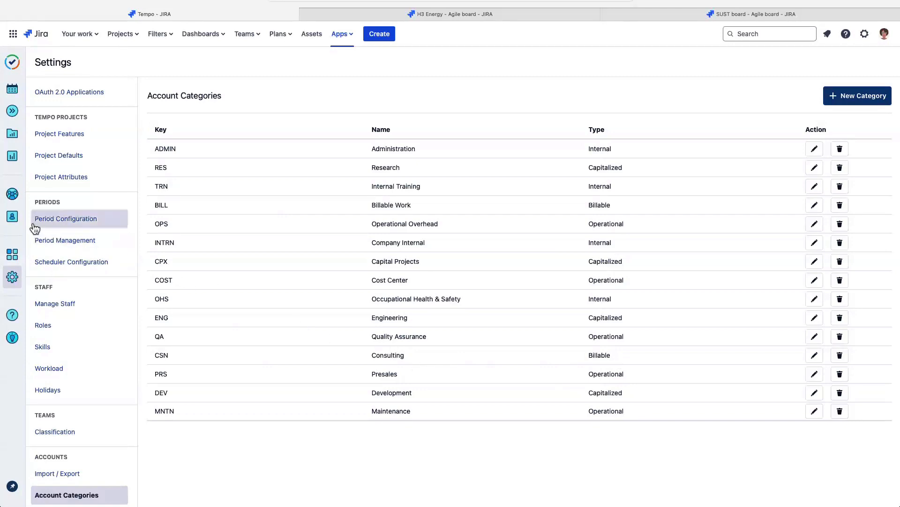
- View the H3 Energy Billable account's overview and its linked projects
left_click(13, 216)
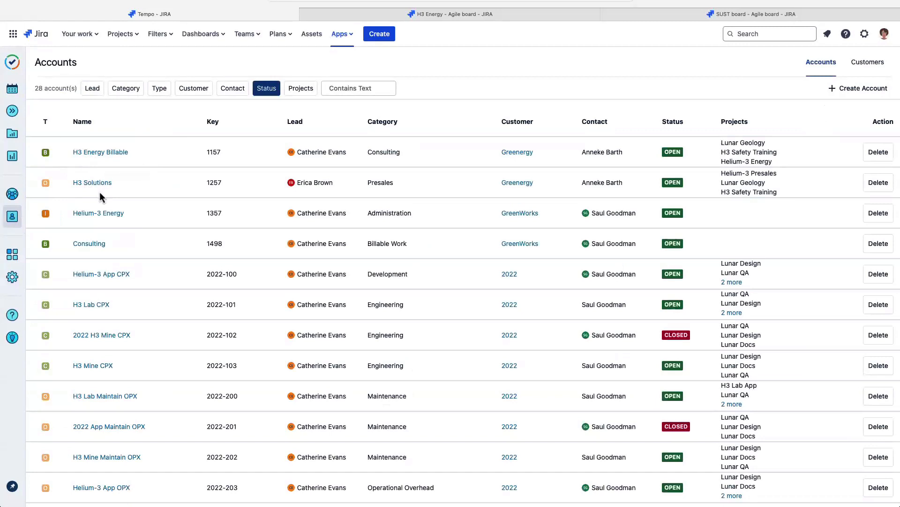
left_click(97, 155)
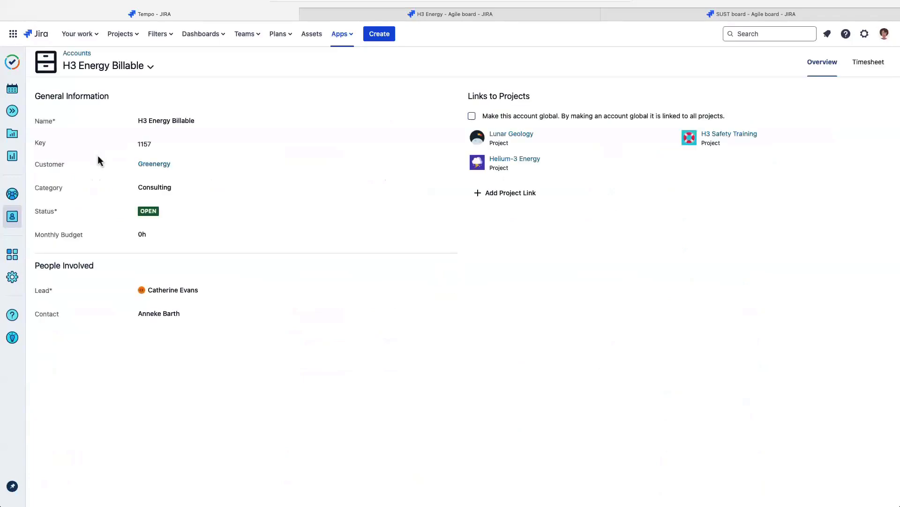
mouse_move(525, 149)
mouse_move(525, 168)
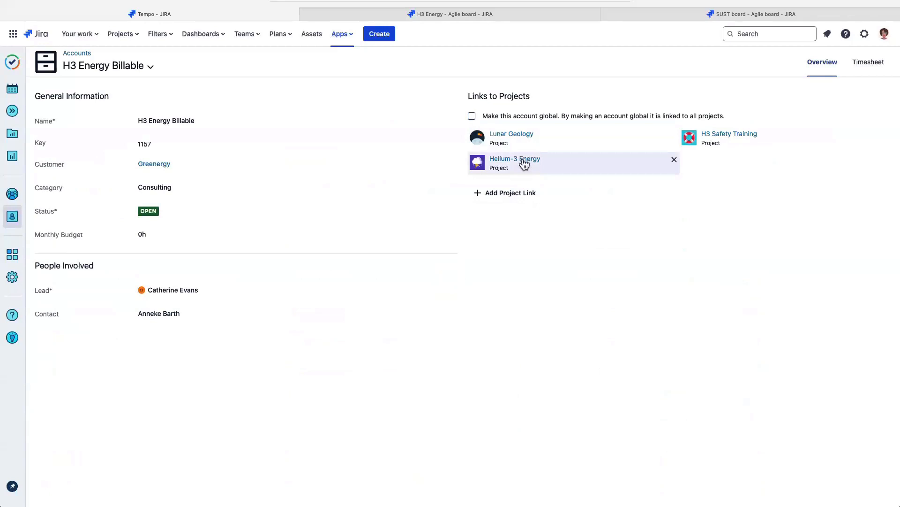
- Open issue H3E-15 from the account's linked Helium-3 Energy project and check which accounts its Account field offers, keeping the current selection
left_click(523, 161)
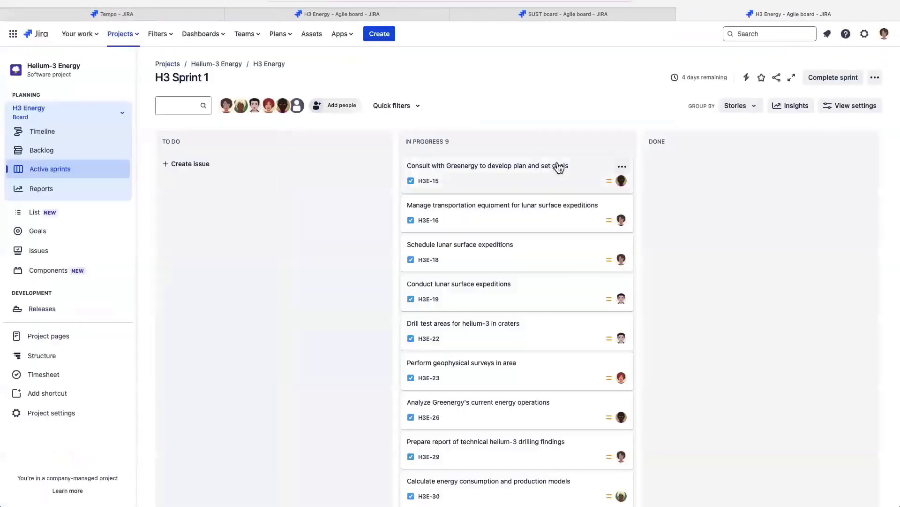
left_click(519, 180)
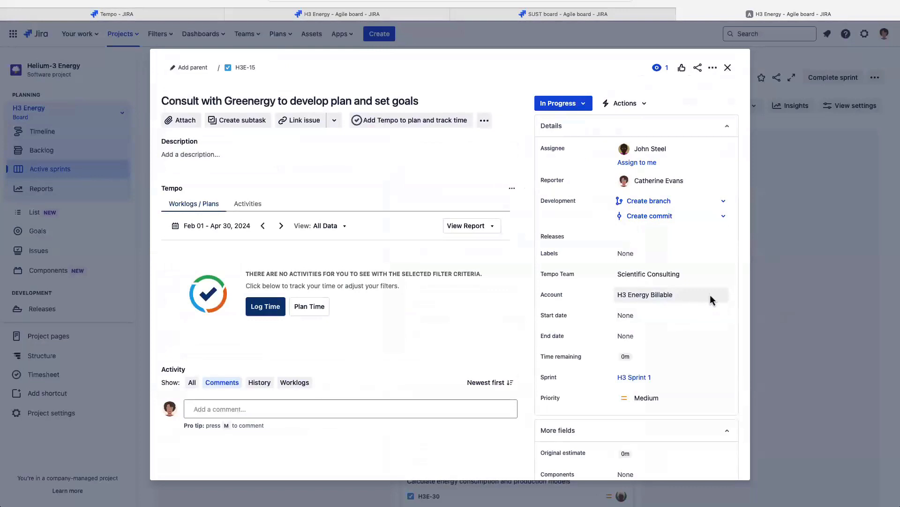
left_click(724, 297)
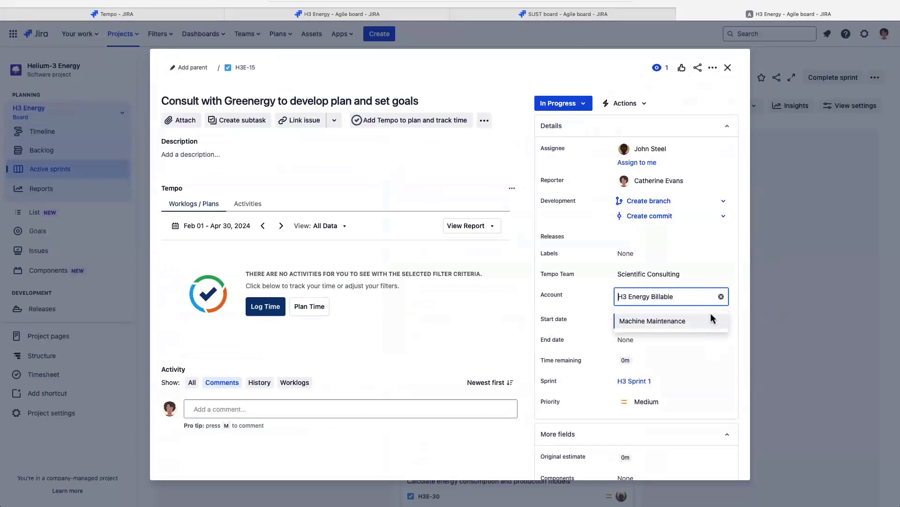
left_click(733, 298)
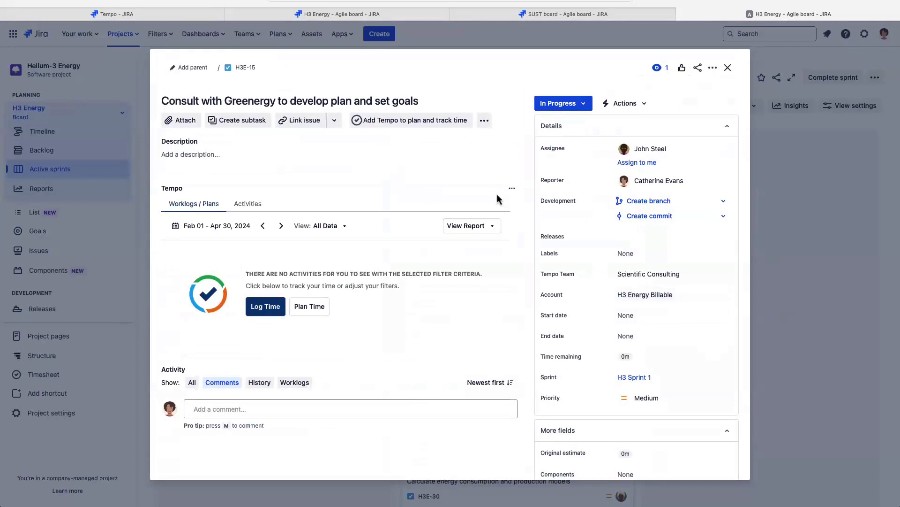
- Log 8h of work on issue H3E-15 and close the issue
left_click(388, 123)
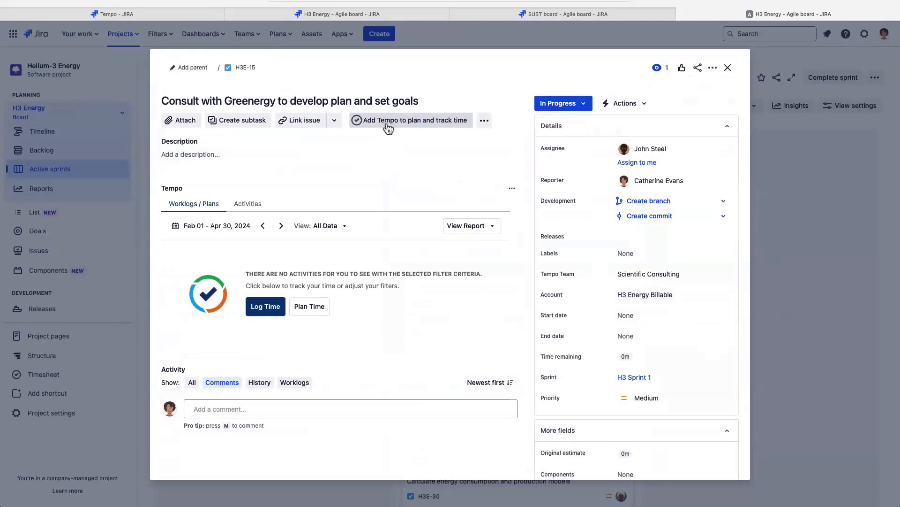
left_click(265, 308)
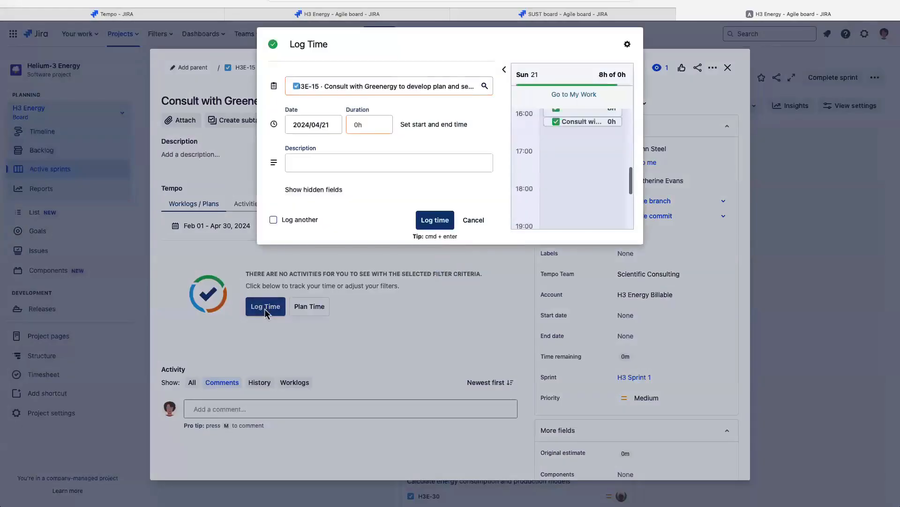
left_click(378, 123)
type("8h")
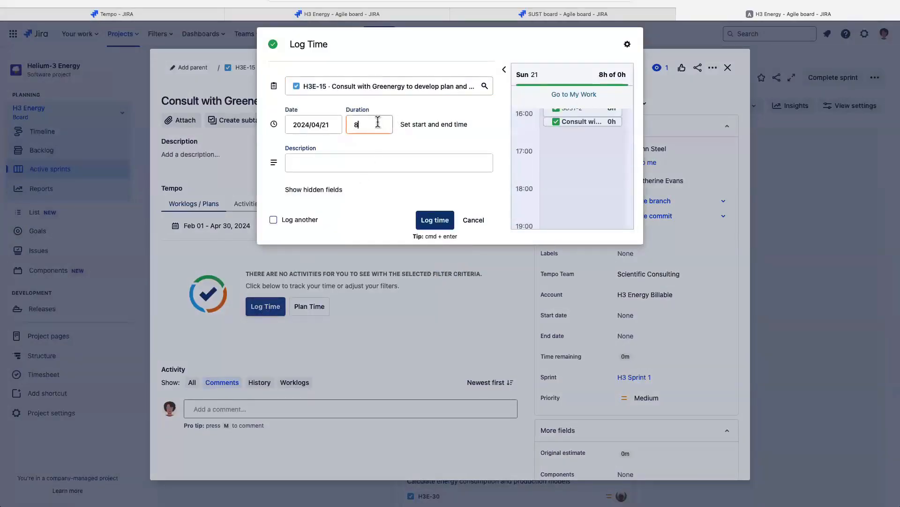
left_click(433, 222)
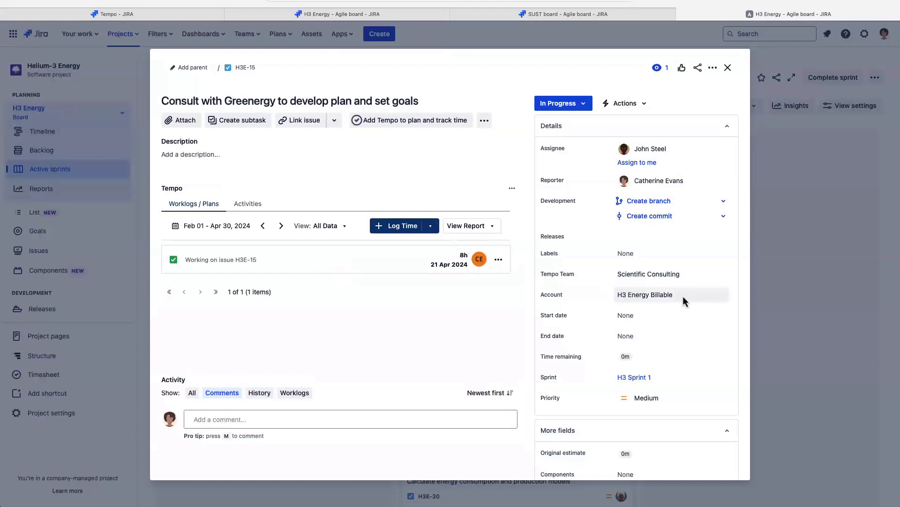
left_click(728, 69)
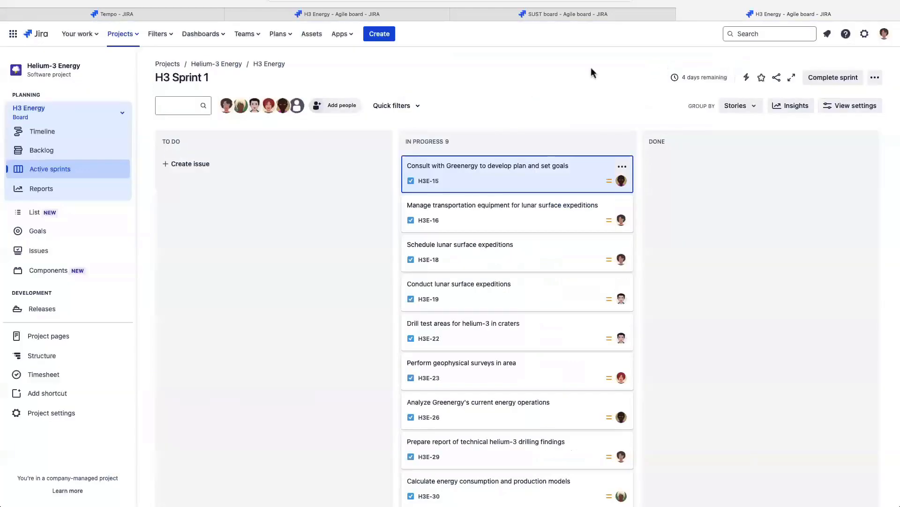
- Return to Tempo and view the saved report "Greenergy accounts - April 2023" with its customer filter
left_click(168, 18)
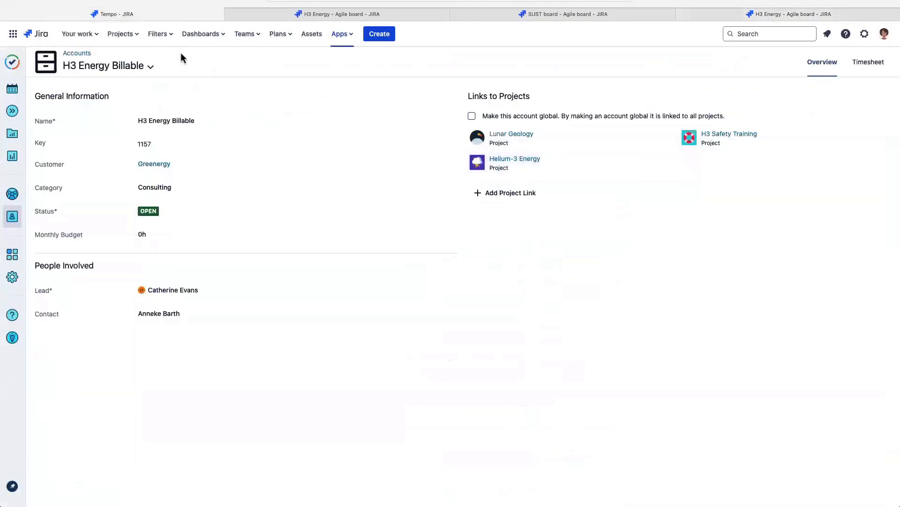
left_click(13, 159)
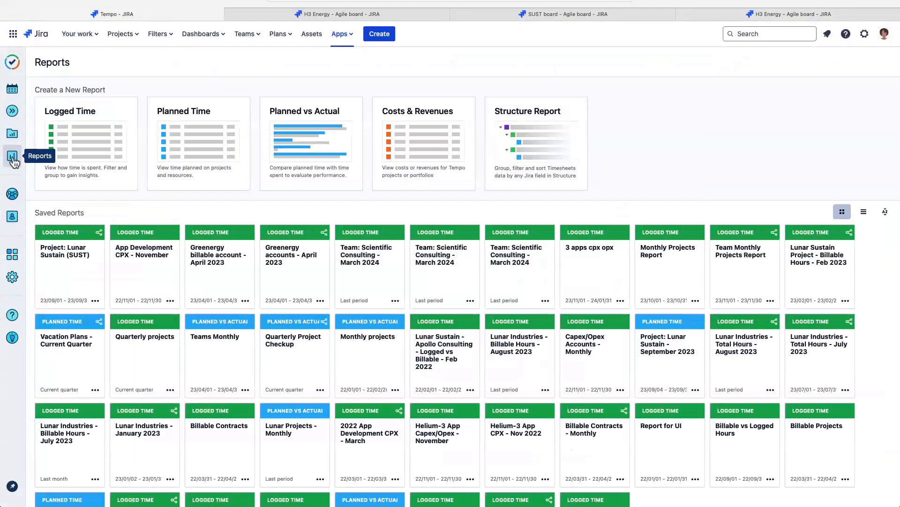
left_click(286, 273)
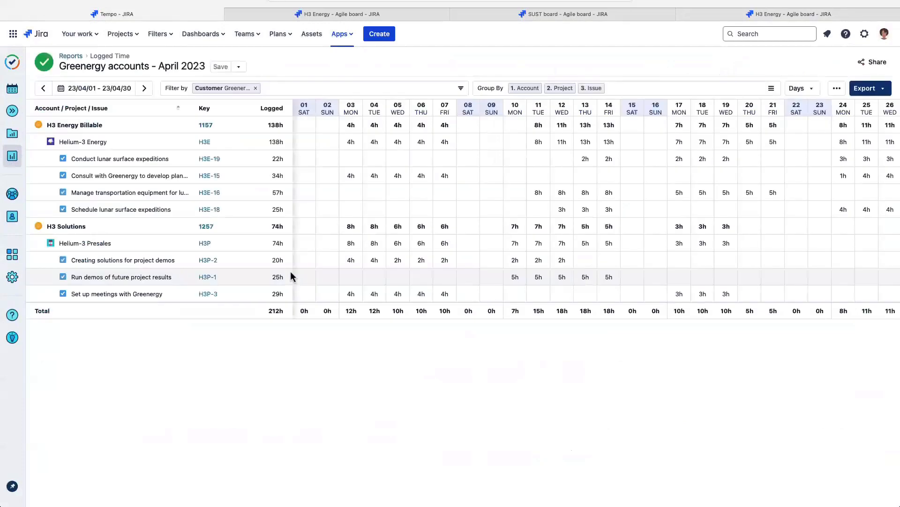
left_click(279, 92)
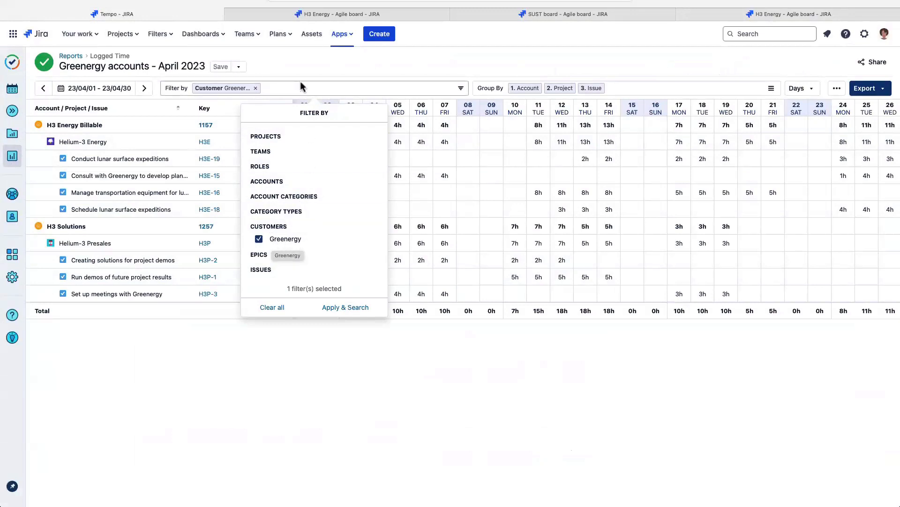
left_click(295, 66)
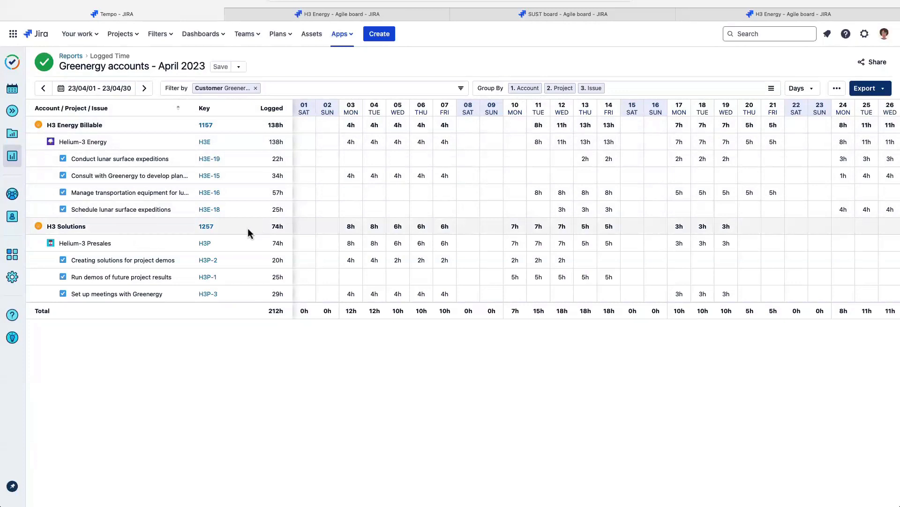
- View the saved report "Greenergy billable account - April 2023", checking its category type and customer filters and reading through its worklogs
left_click(71, 57)
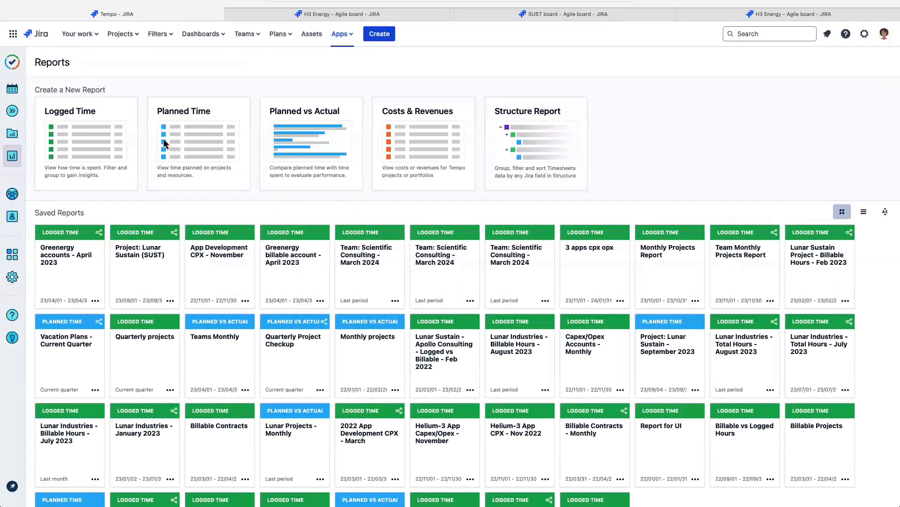
left_click(292, 280)
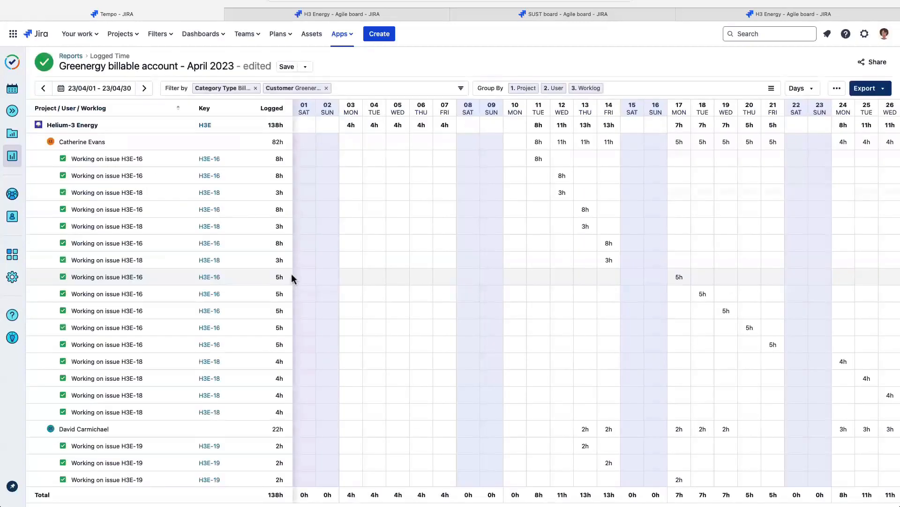
left_click(350, 91)
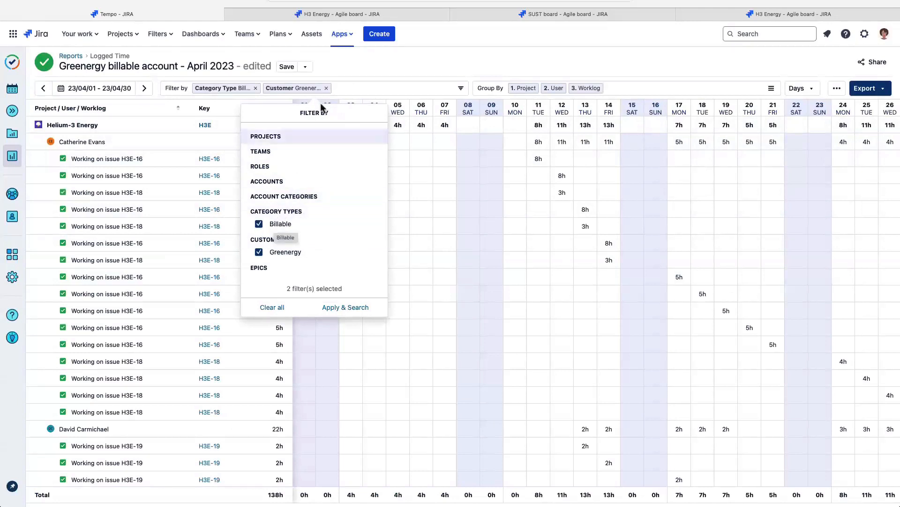
left_click(336, 57)
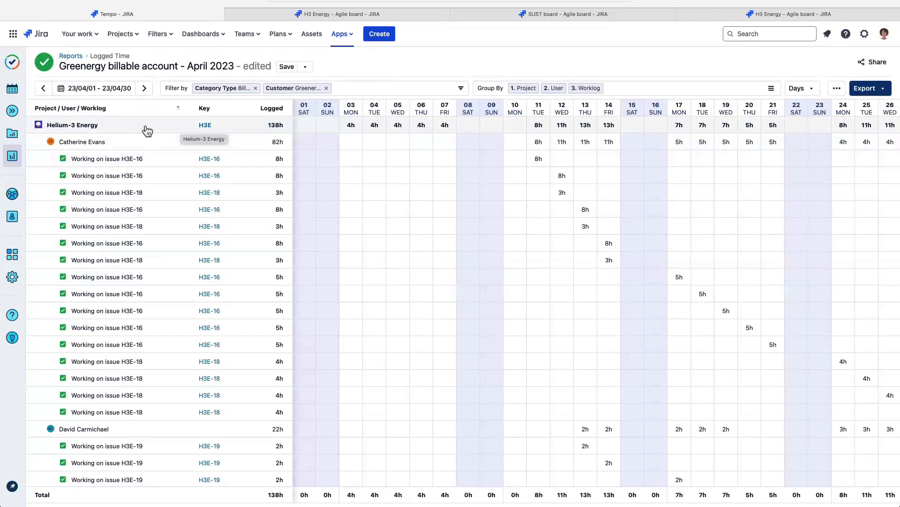
scroll(165, 288, "down", 10)
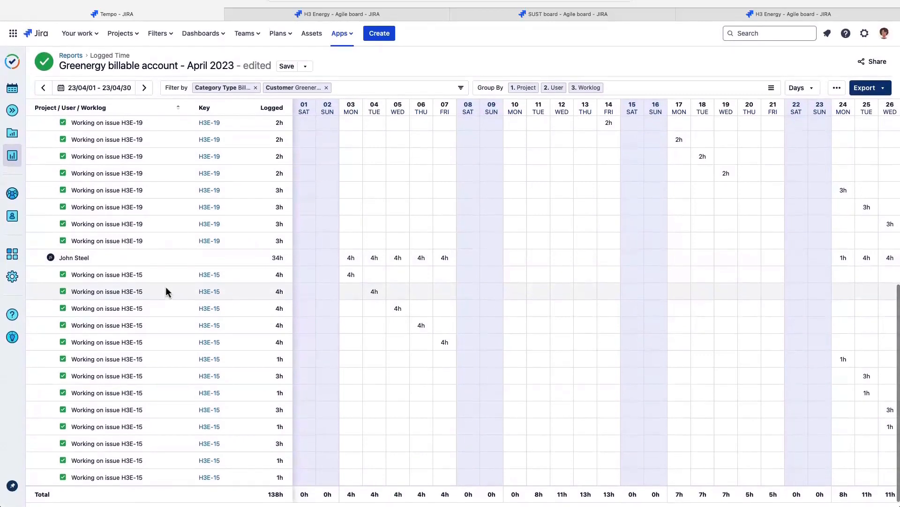
scroll(165, 291, "up", 10)
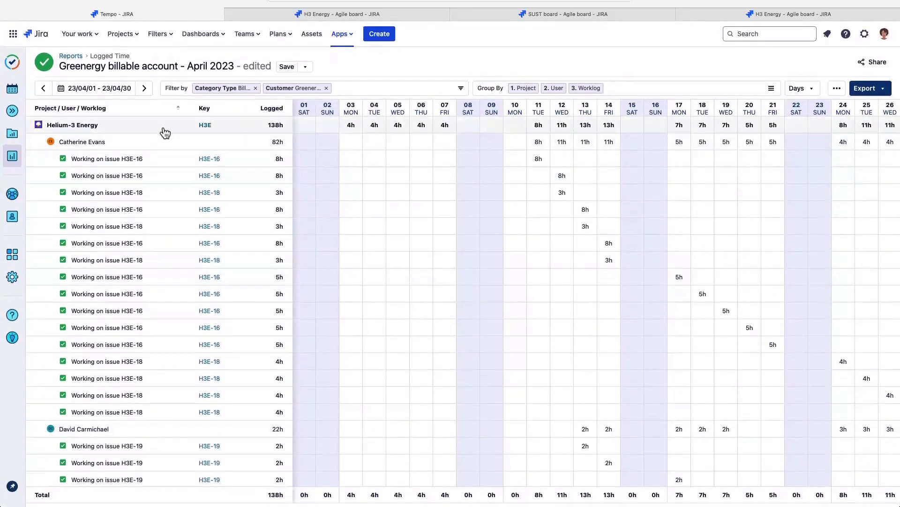
- Check the Greenergy billable account report's grouping by project, user and worklog, and its view and column options, without changing them
left_click(610, 93)
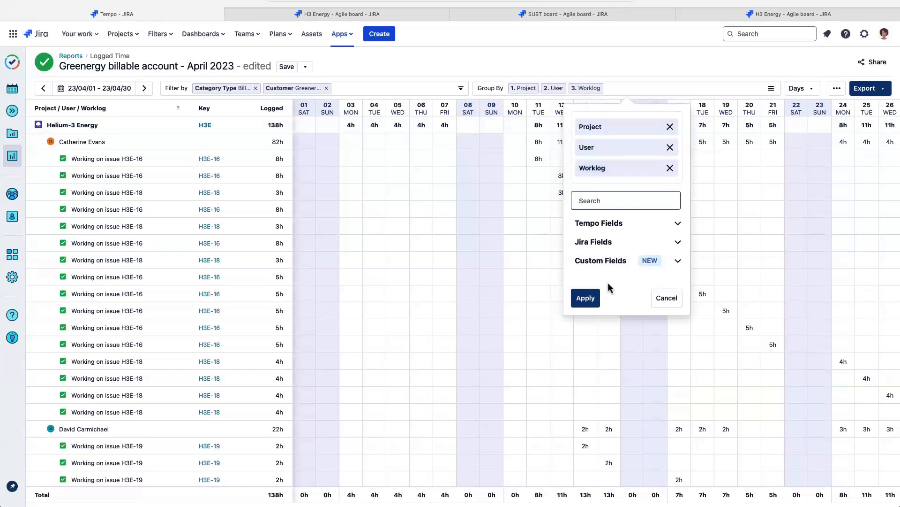
left_click(586, 300)
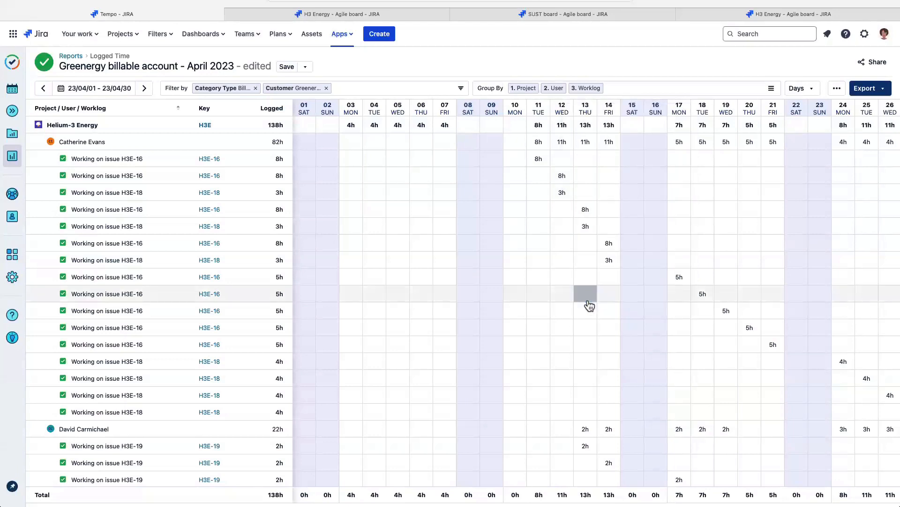
left_click(816, 93)
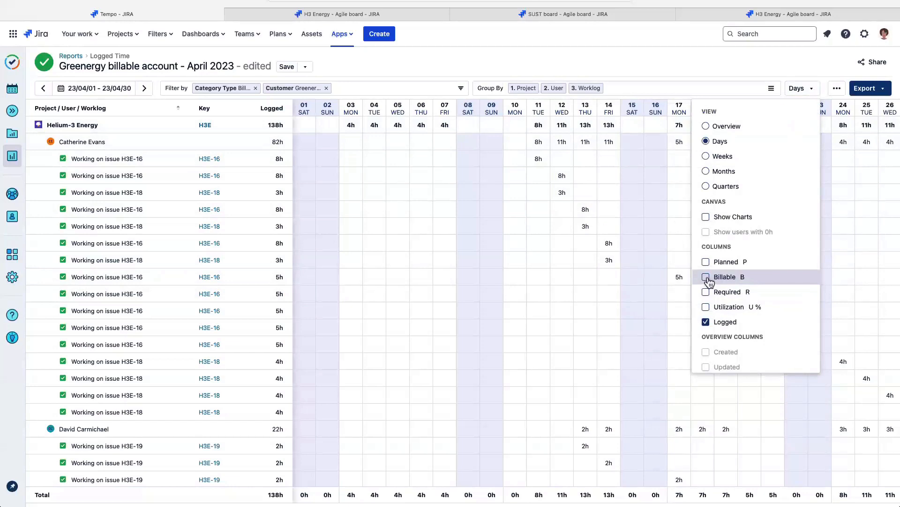
left_click(622, 63)
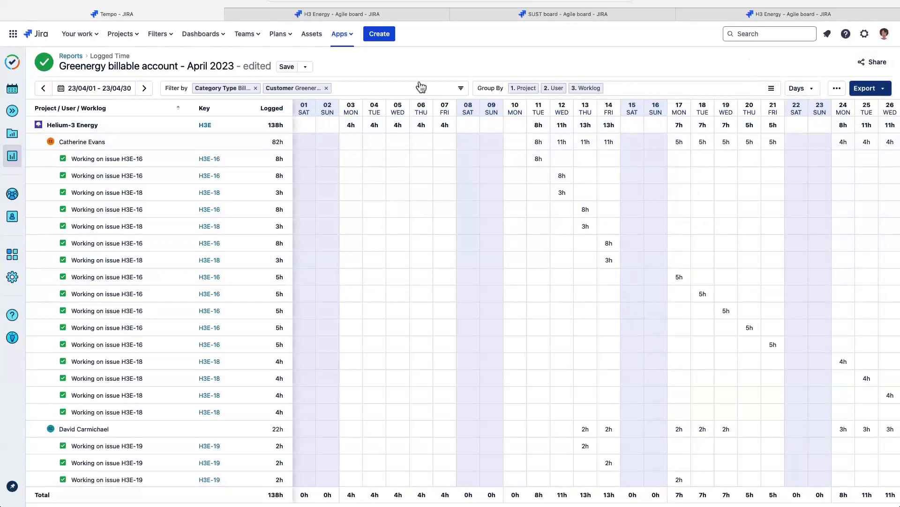
scroll(248, 209, "down", 2)
scroll(247, 209, "up", 2)
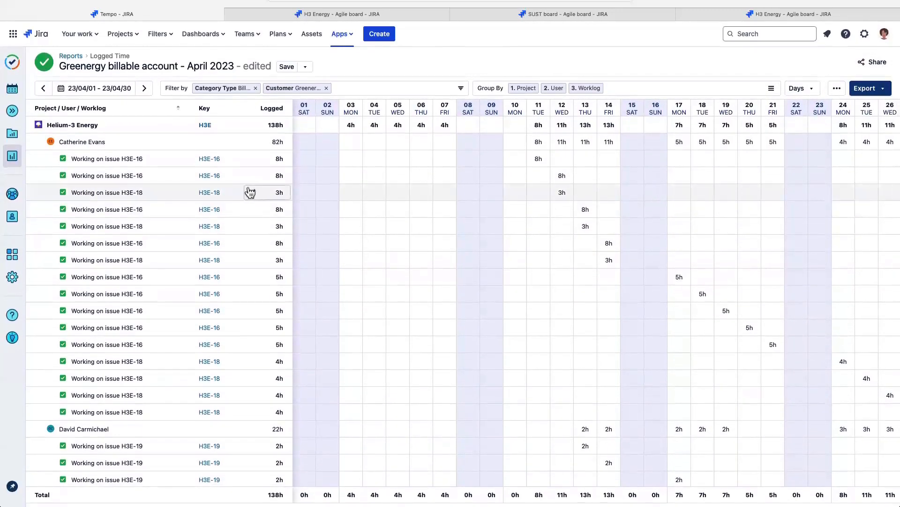